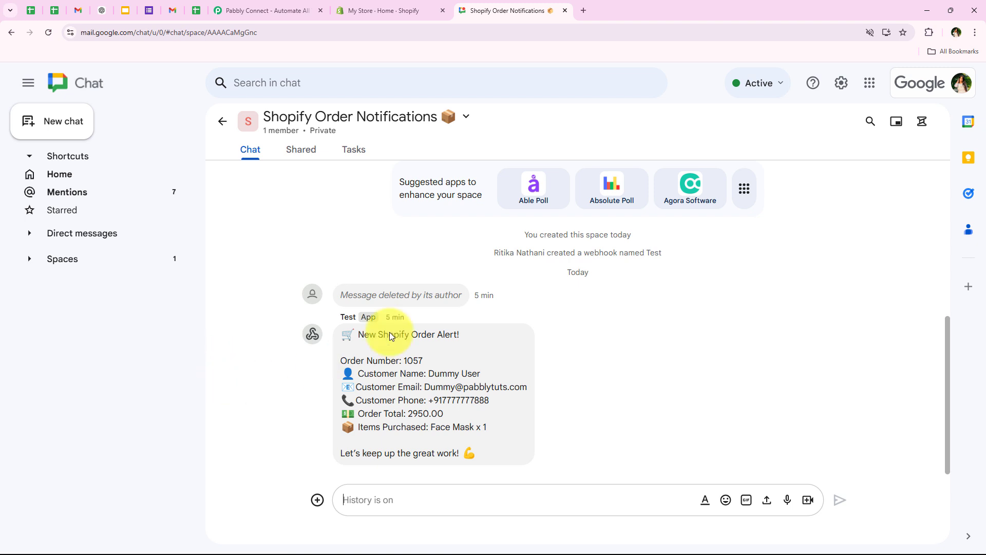
Step: Compare the Shopify store's home page with the new-order alert in the Google Chat space
{"action": "left_click", "coordinate": [380, 11]}
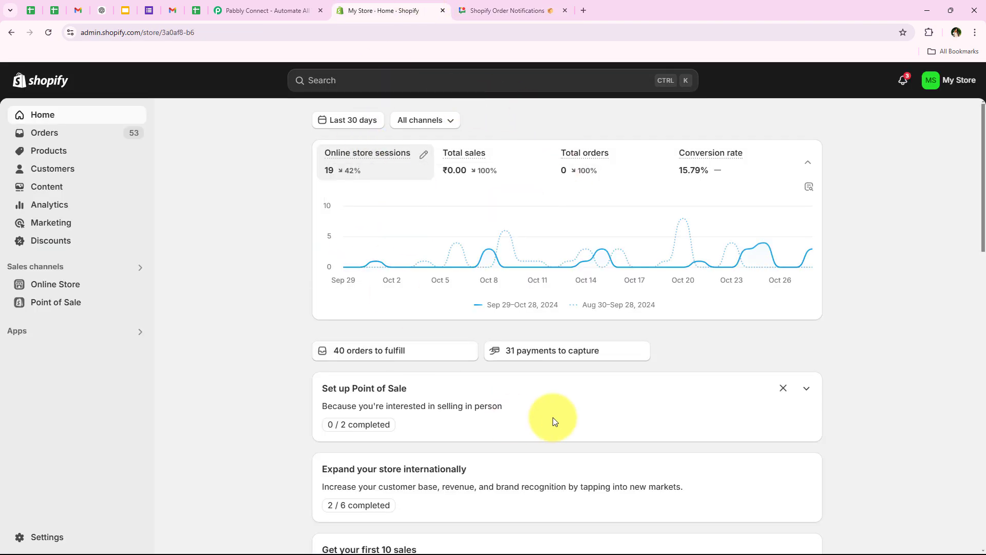
{"action": "left_click", "coordinate": [470, 7]}
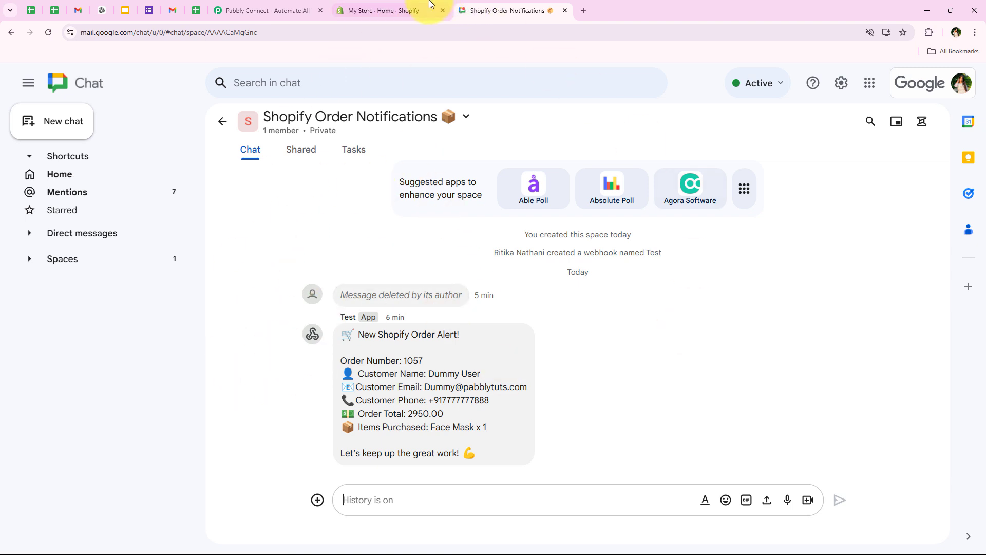
{"action": "left_click", "coordinate": [406, 10]}
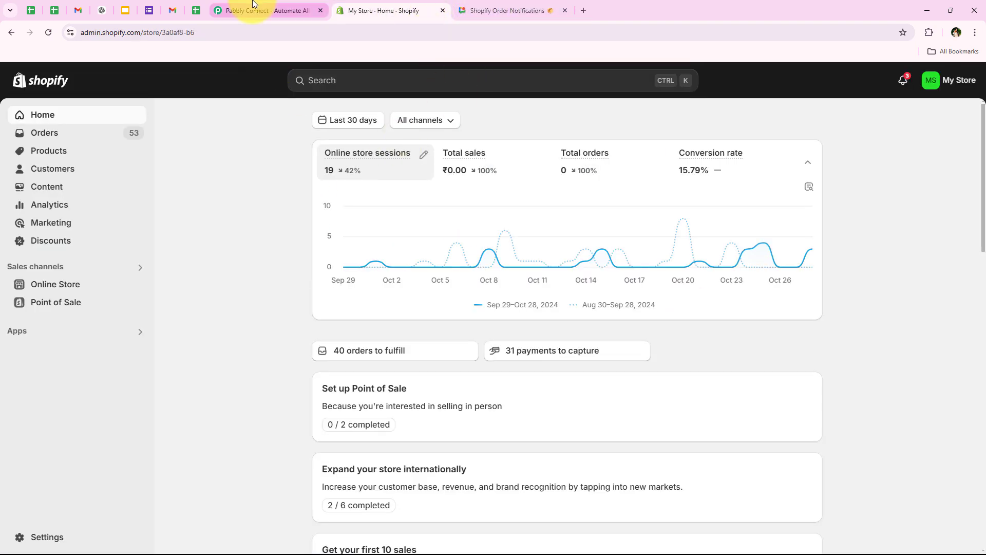
Step: Switch to the Pabbly Connect website, reload pabbly.com/connect/inr/, and sign in to the account
{"action": "left_click", "coordinate": [253, 6]}
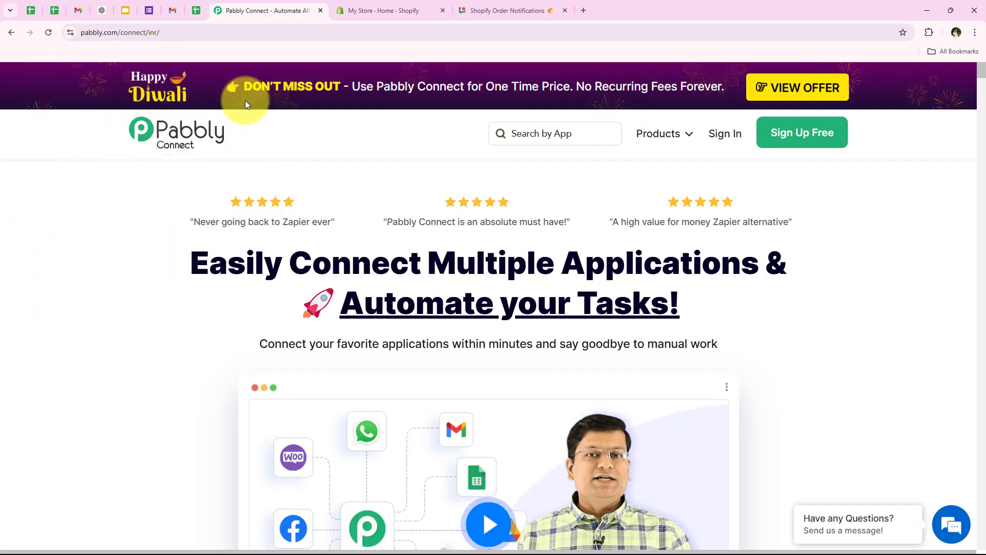
{"action": "left_click", "coordinate": [235, 34]}
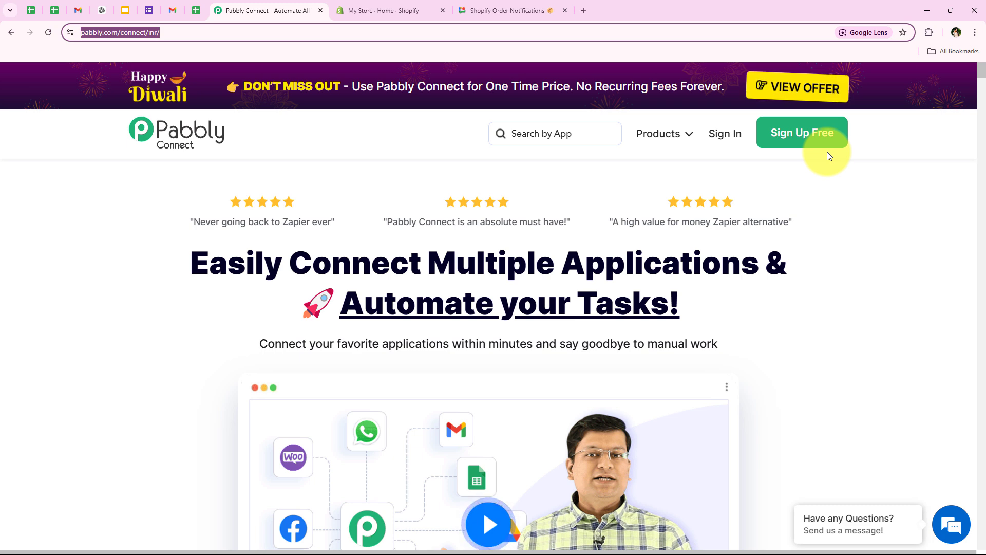
{"action": "key", "text": "Return"}
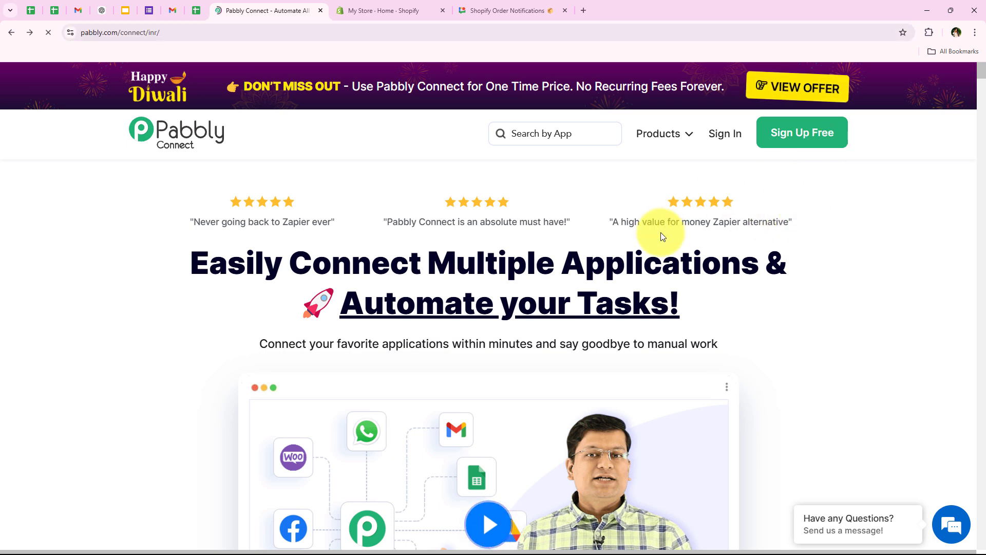
{"action": "left_click", "coordinate": [723, 134]}
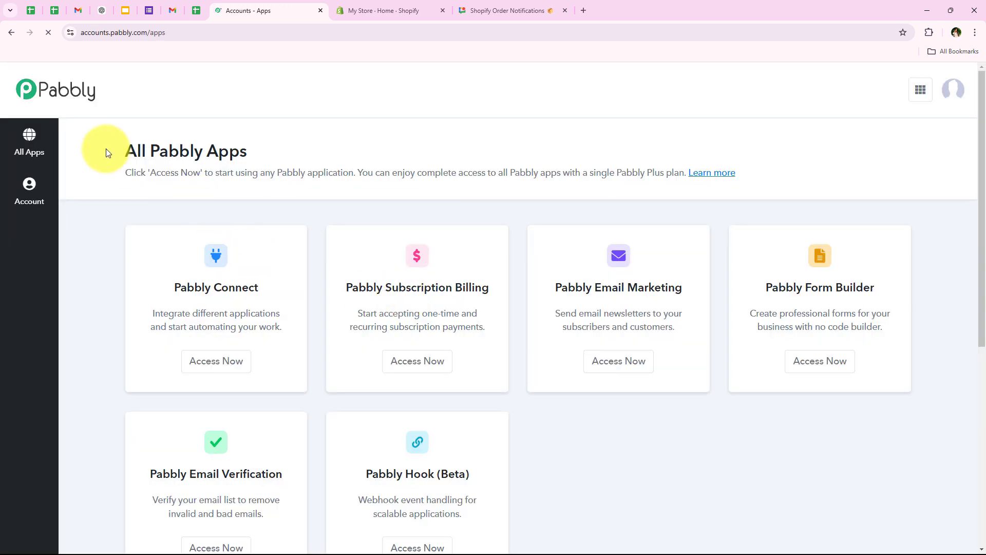
Step: Open the Pabbly Connect dashboard from the list of all Pabbly apps
{"action": "left_click_drag", "start_coordinate": [106, 149], "coordinate": [262, 152]}
{"action": "left_click", "coordinate": [264, 151]}
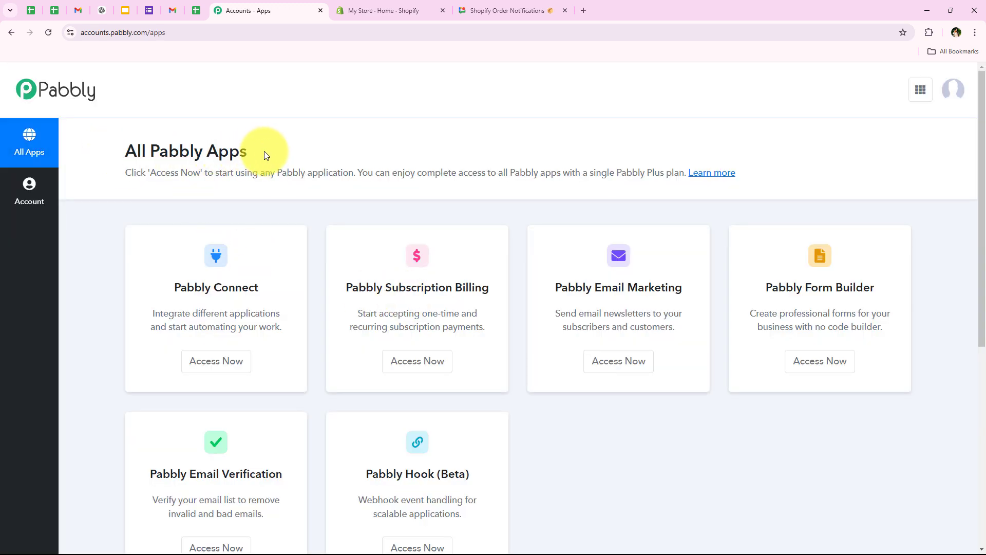
{"action": "scroll", "coordinate": [181, 286], "scroll_direction": "down", "scroll_amount": 1}
{"action": "scroll", "coordinate": [125, 313], "scroll_direction": "up", "scroll_amount": 1}
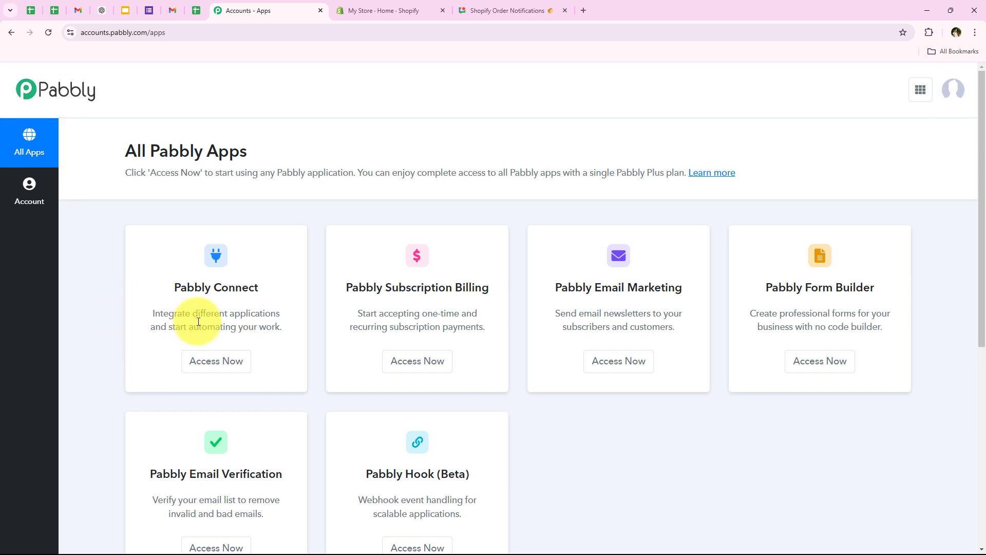
{"action": "left_click_drag", "start_coordinate": [173, 288], "coordinate": [293, 288]}
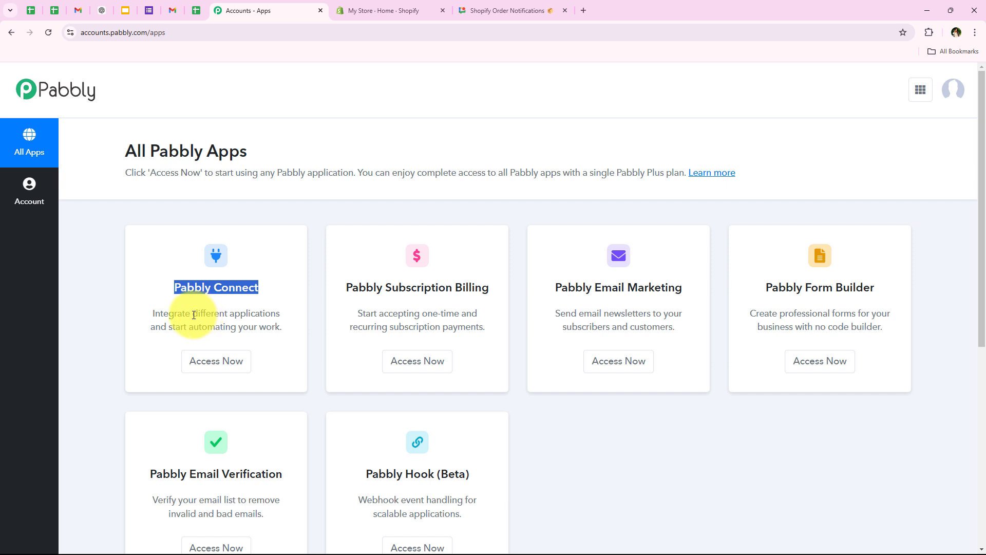
{"action": "left_click_drag", "start_coordinate": [193, 314], "coordinate": [285, 313]}
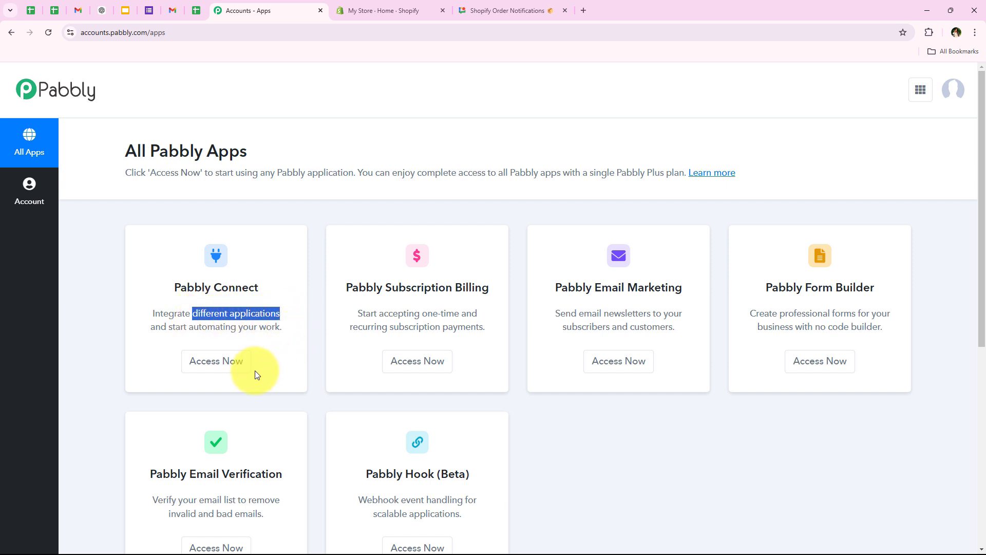
{"action": "left_click", "coordinate": [234, 362]}
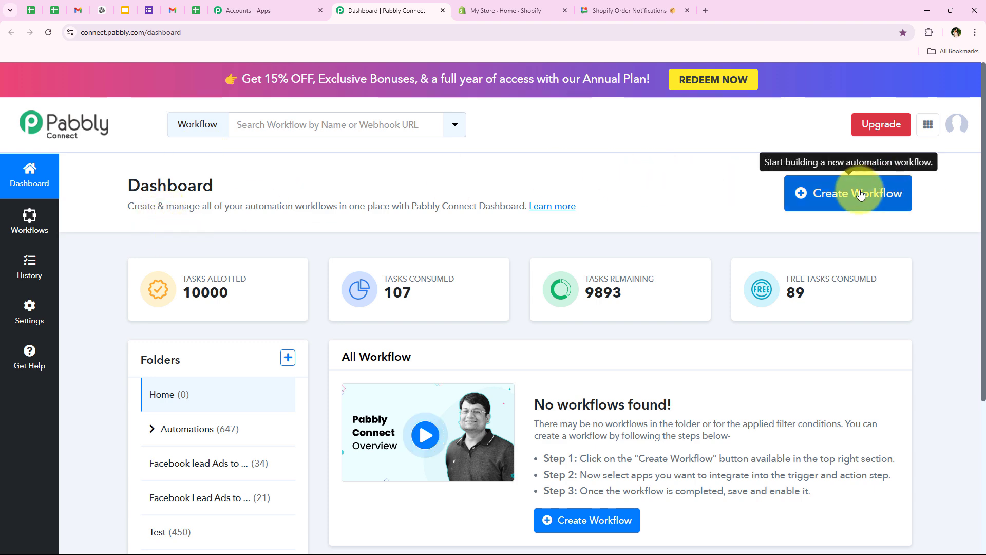
Step: Start a new workflow and choose Automations as its folder
{"action": "left_click", "coordinate": [855, 208]}
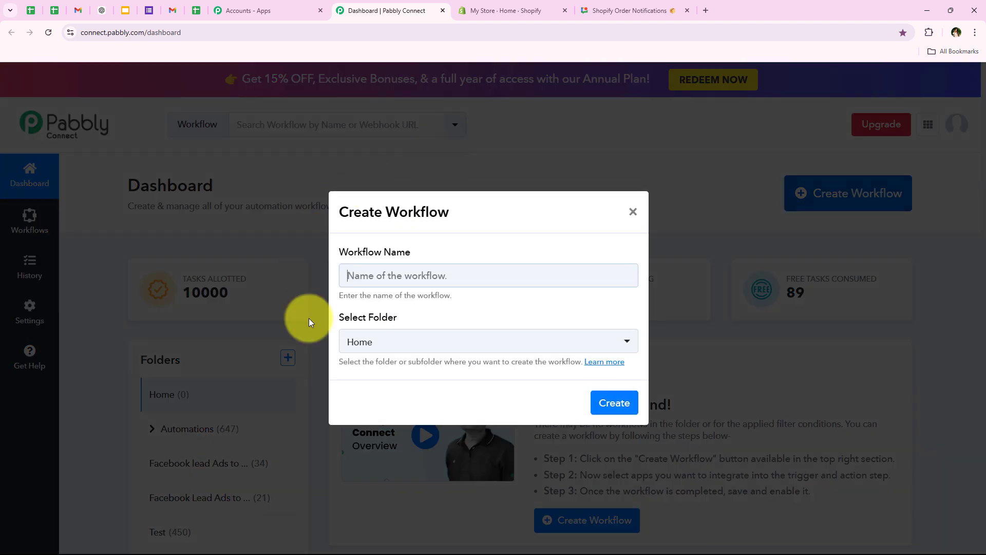
{"action": "left_click_drag", "start_coordinate": [330, 245], "coordinate": [456, 257]}
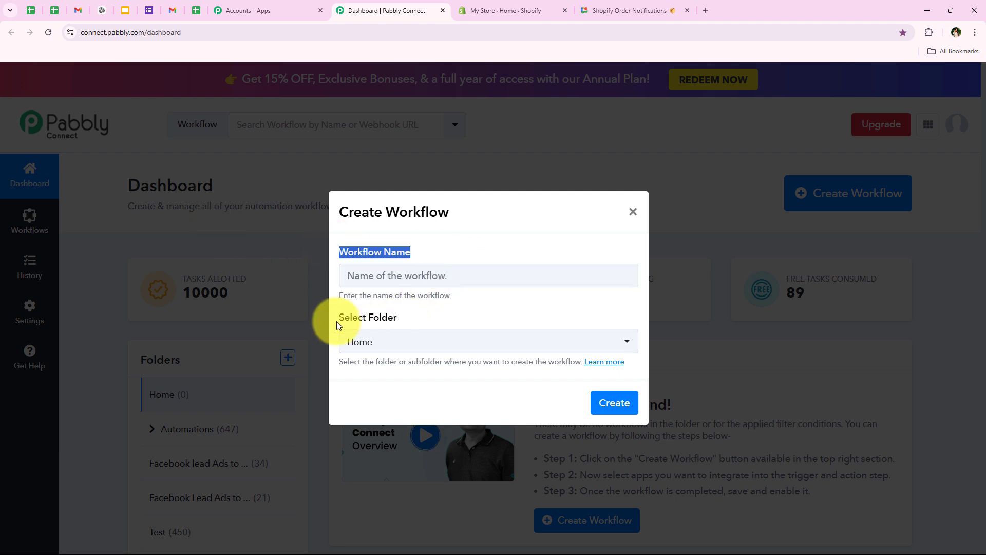
{"action": "left_click_drag", "start_coordinate": [337, 323], "coordinate": [421, 323]}
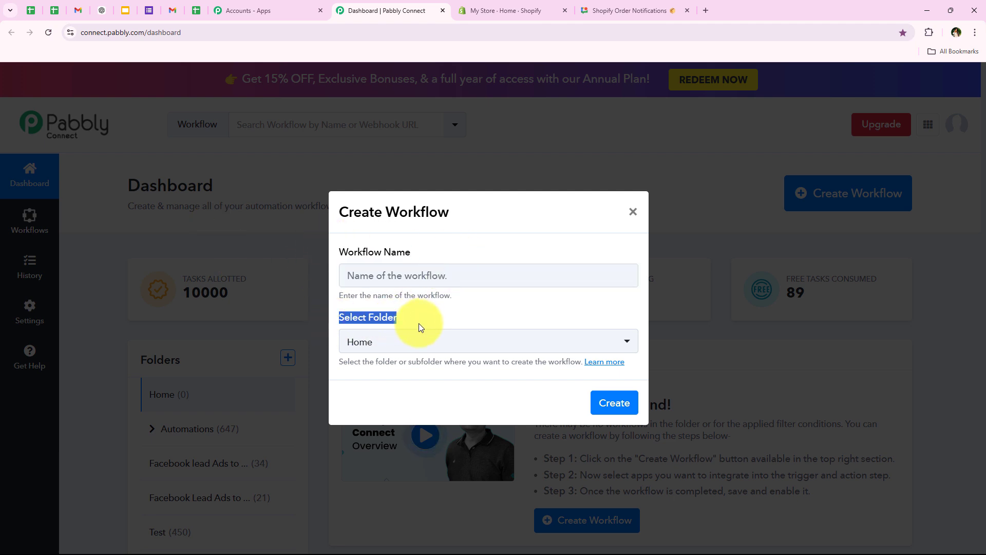
{"action": "left_click", "coordinate": [412, 343]}
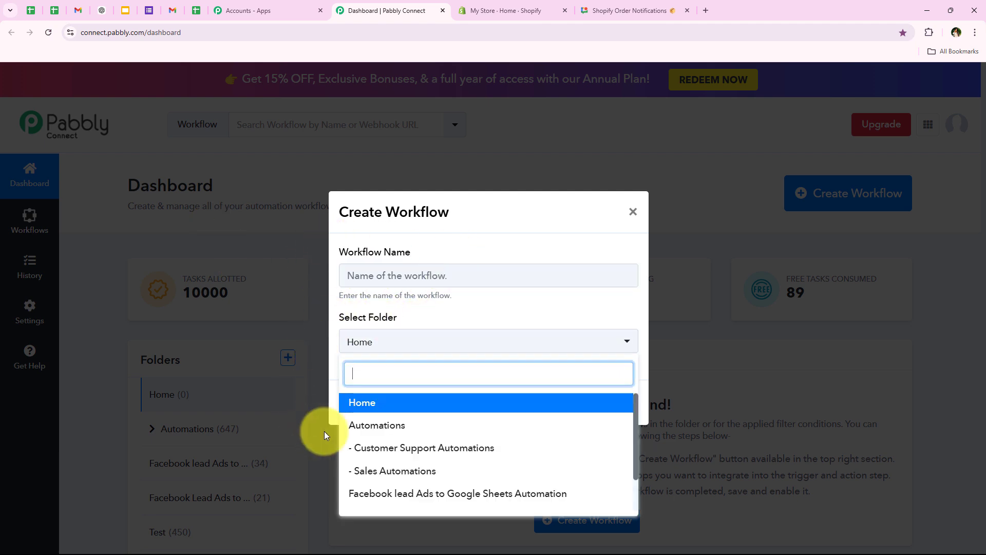
{"action": "left_click", "coordinate": [496, 434]}
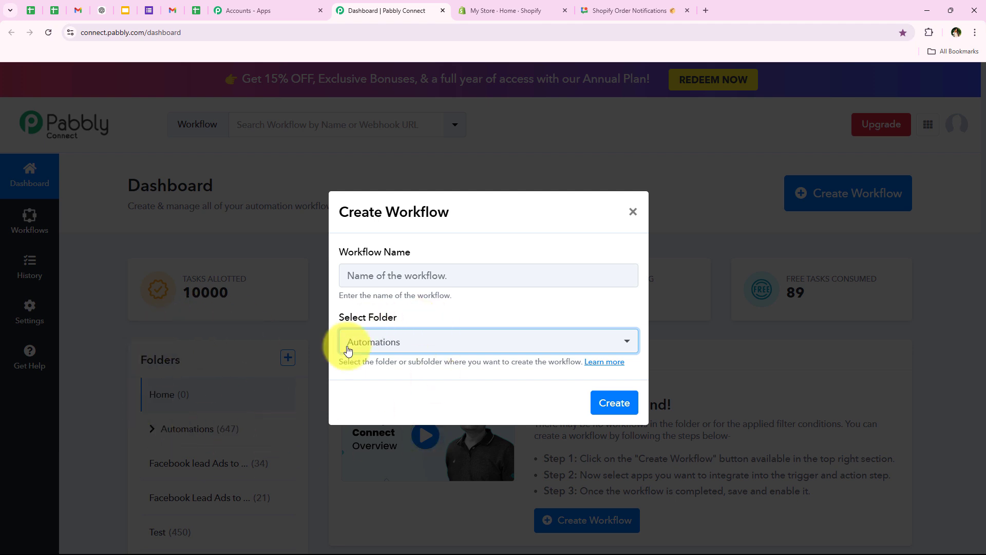
{"action": "left_click_drag", "start_coordinate": [338, 362], "coordinate": [442, 362]}
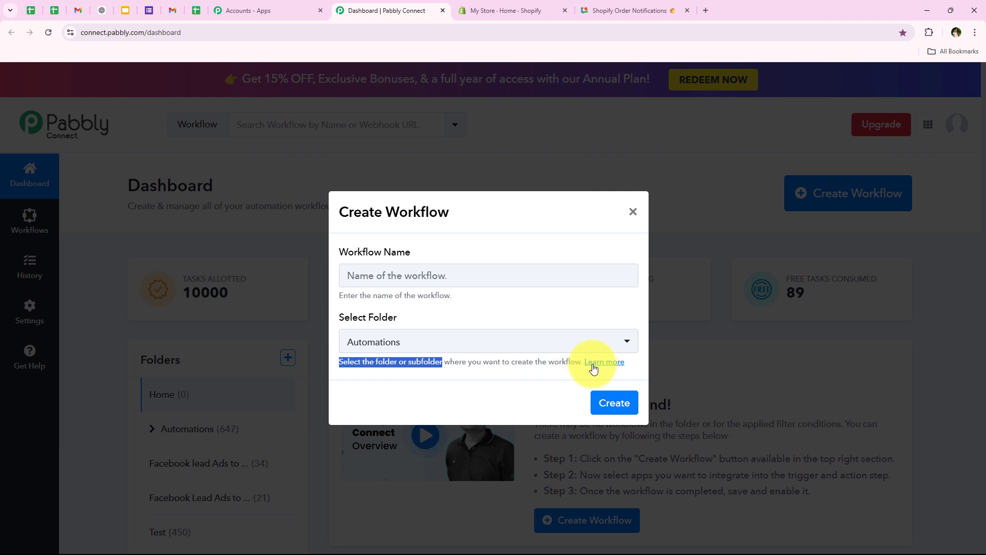
{"action": "left_click", "coordinate": [439, 397]}
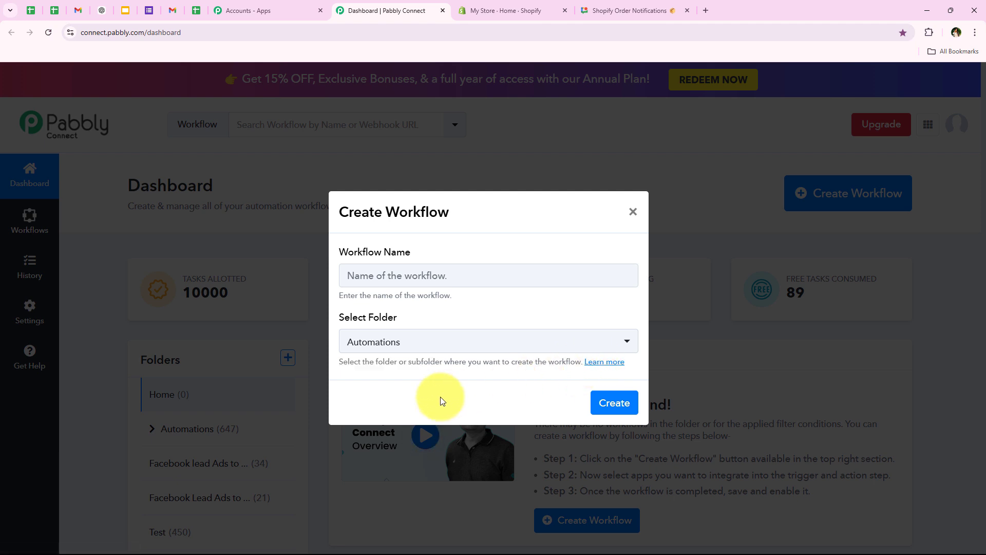
Step: Name the workflow "How to Automatically Notify Team on Google Chat for New Shopify Orders | Shopify to Google Chat" and create it
{"action": "left_click", "coordinate": [457, 272]}
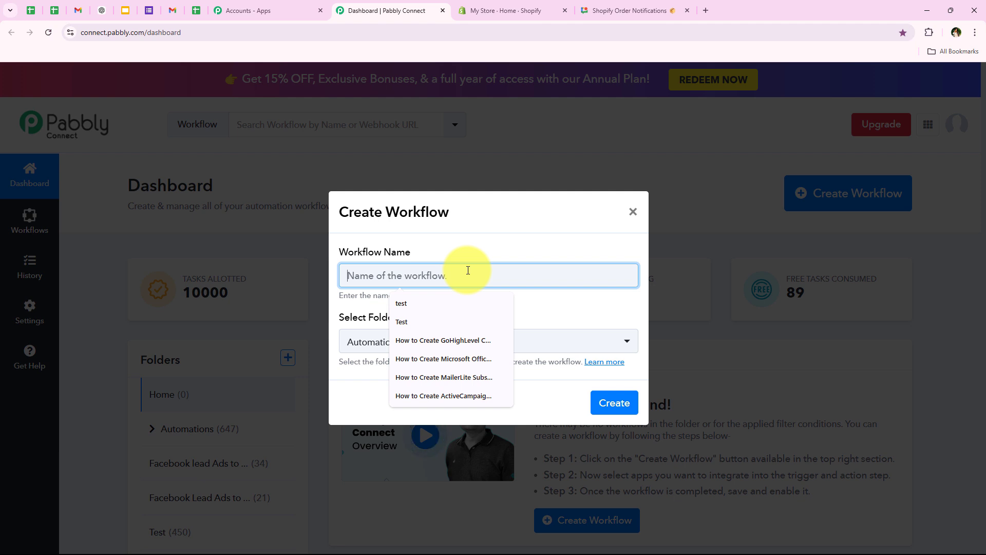
{"action": "key", "text": "ctrl+v"}
{"action": "left_click_drag", "start_coordinate": [444, 275], "coordinate": [636, 273]}
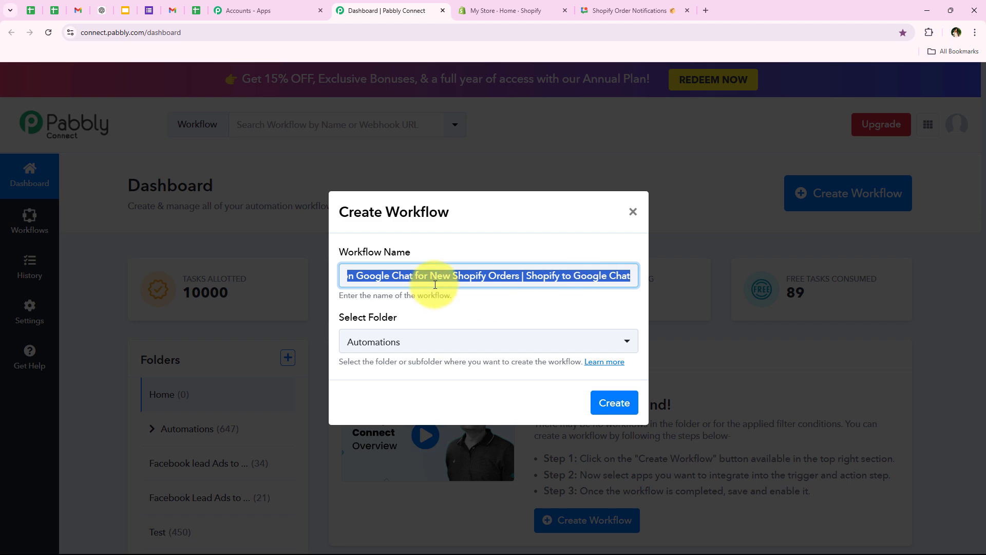
{"action": "left_click", "coordinate": [607, 408]}
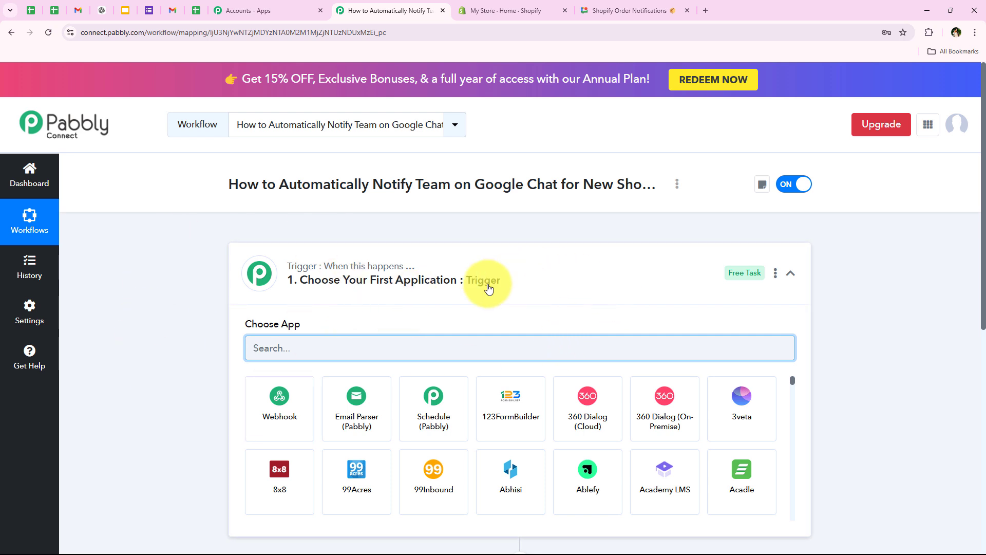
Step: Search for Shopify in the trigger step's app list and select it as the trigger application
{"action": "left_click", "coordinate": [489, 288]}
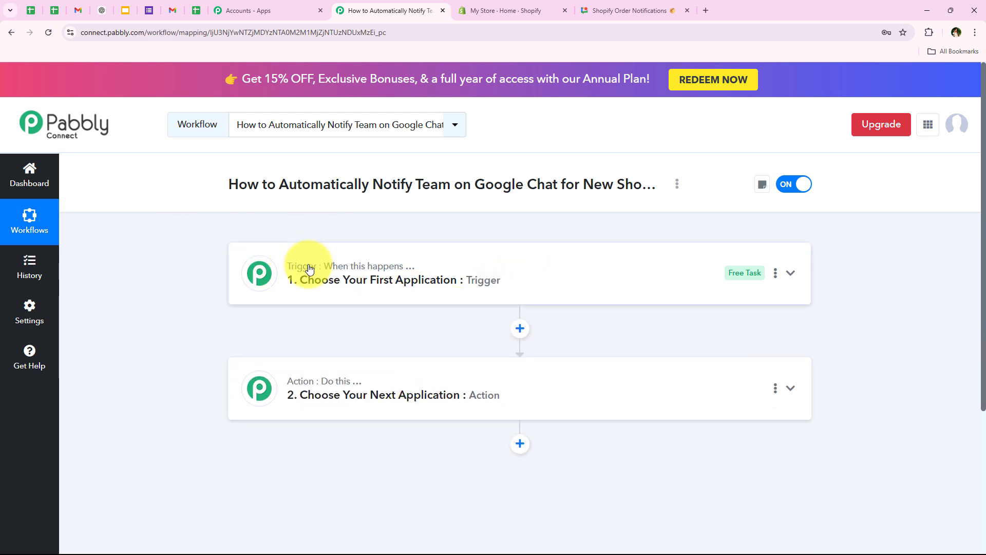
{"action": "mouse_move", "coordinate": [322, 386]}
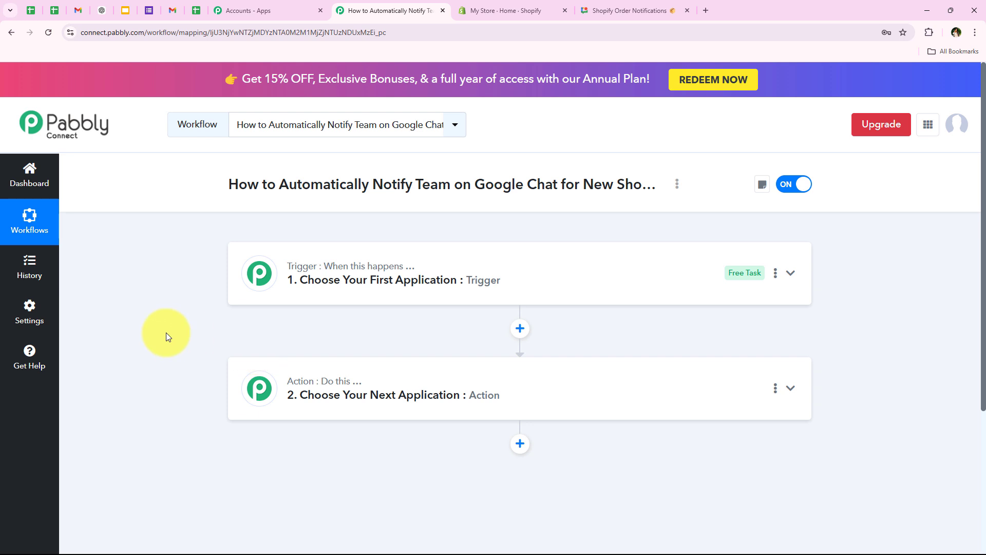
{"action": "left_click", "coordinate": [326, 300]}
{"action": "left_click", "coordinate": [287, 355]}
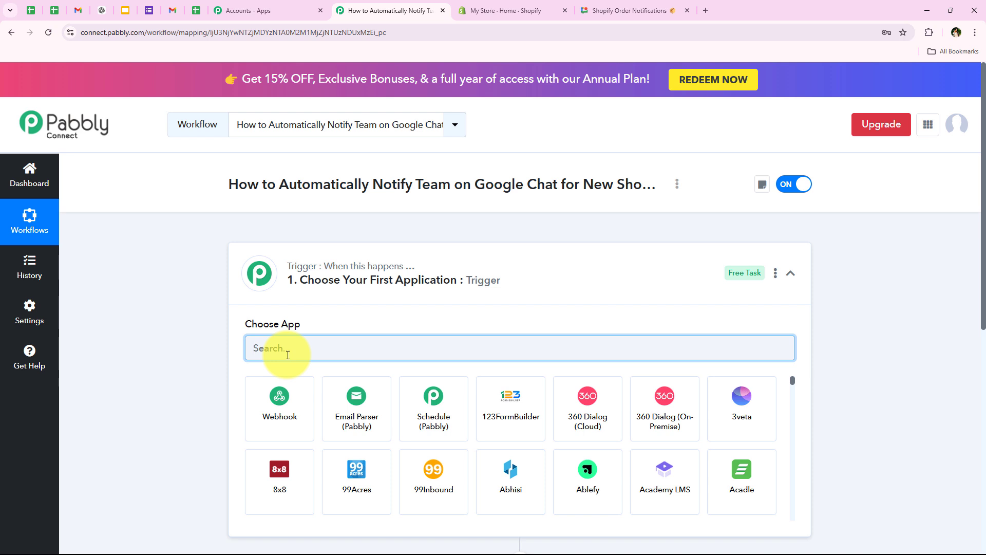
{"action": "type", "text": "Sho"}
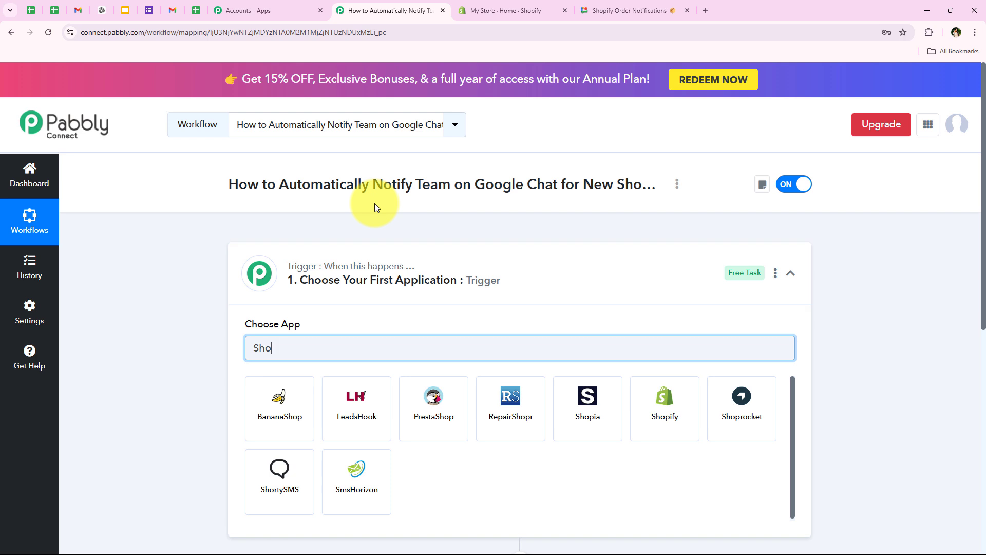
{"action": "type", "text": "p"}
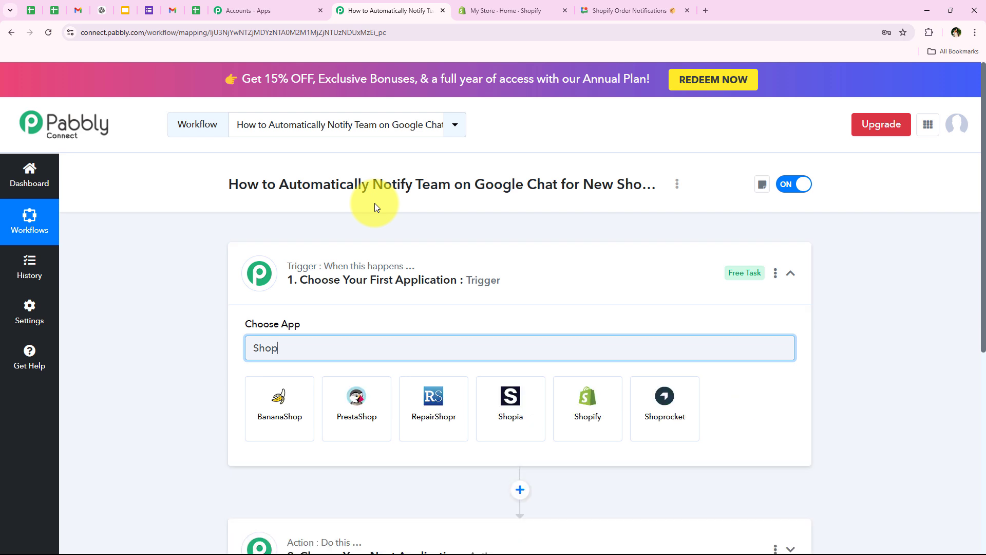
{"action": "type", "text": "ify"}
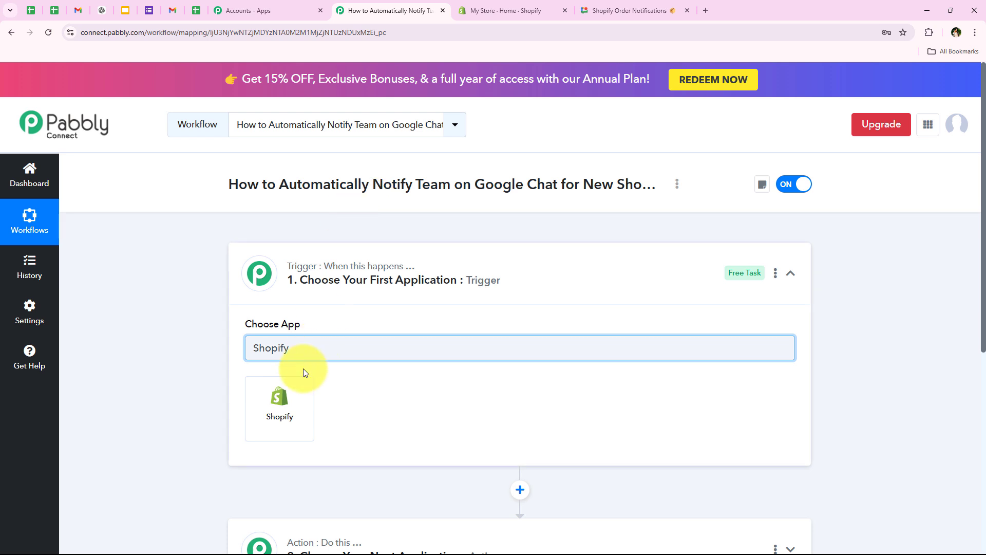
{"action": "left_click", "coordinate": [301, 396]}
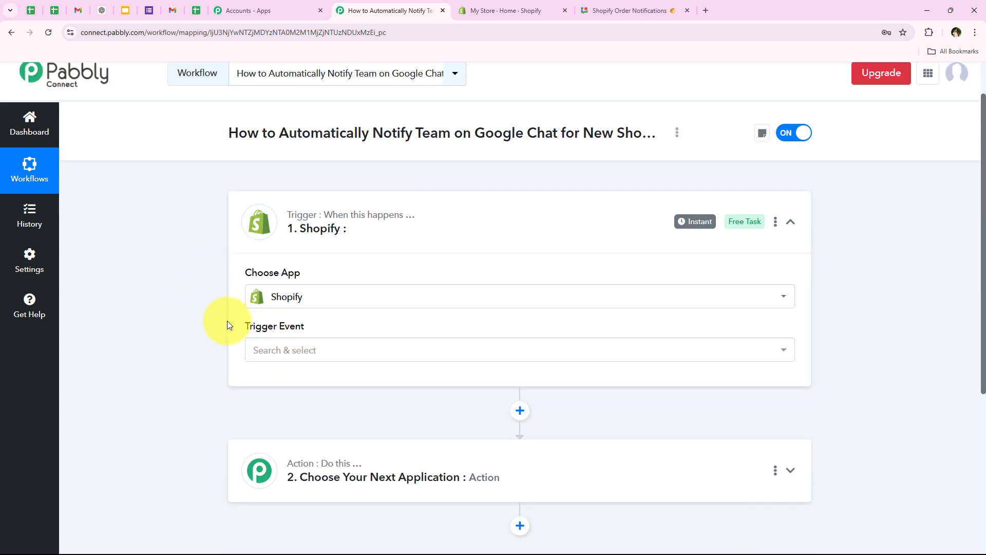
Step: Set the Shopify trigger event to New Order
{"action": "left_click", "coordinate": [292, 349]}
{"action": "scroll", "coordinate": [278, 265], "scroll_direction": "down", "scroll_amount": 3}
{"action": "scroll", "coordinate": [277, 265], "scroll_direction": "down", "scroll_amount": 1}
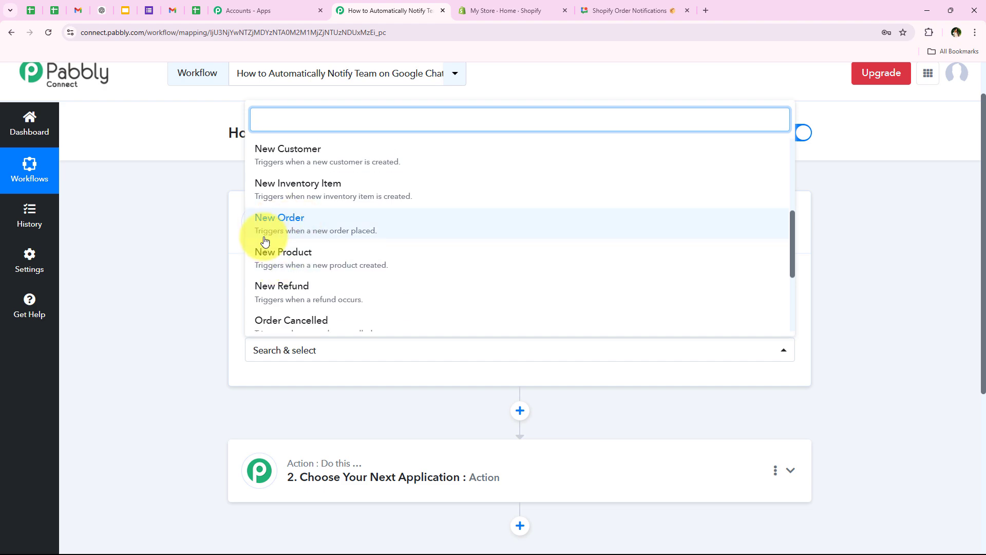
{"action": "left_click", "coordinate": [260, 220]}
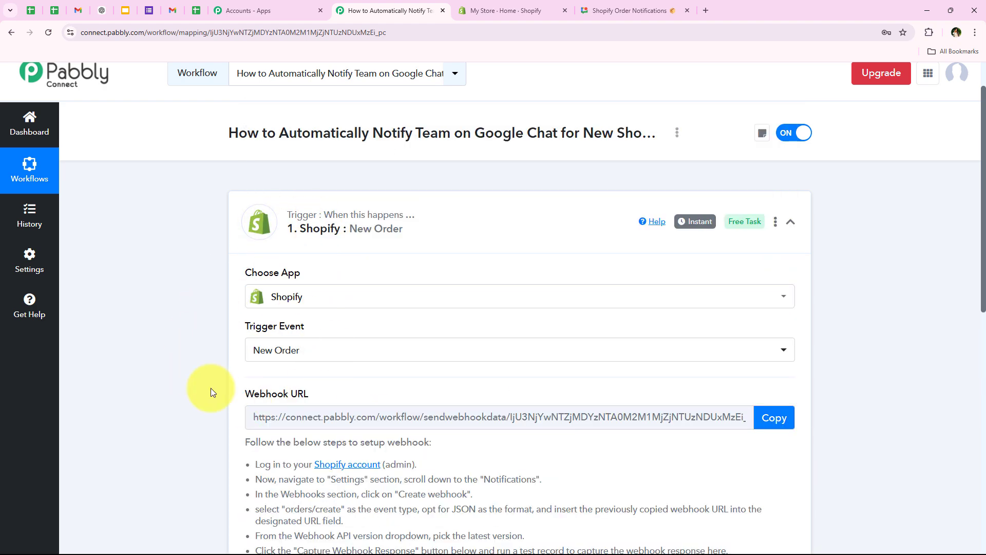
Step: Review the trigger's webhook URL and the instructions for setting up the webhook in Shopify
{"action": "scroll", "coordinate": [326, 337], "scroll_direction": "down", "scroll_amount": 2}
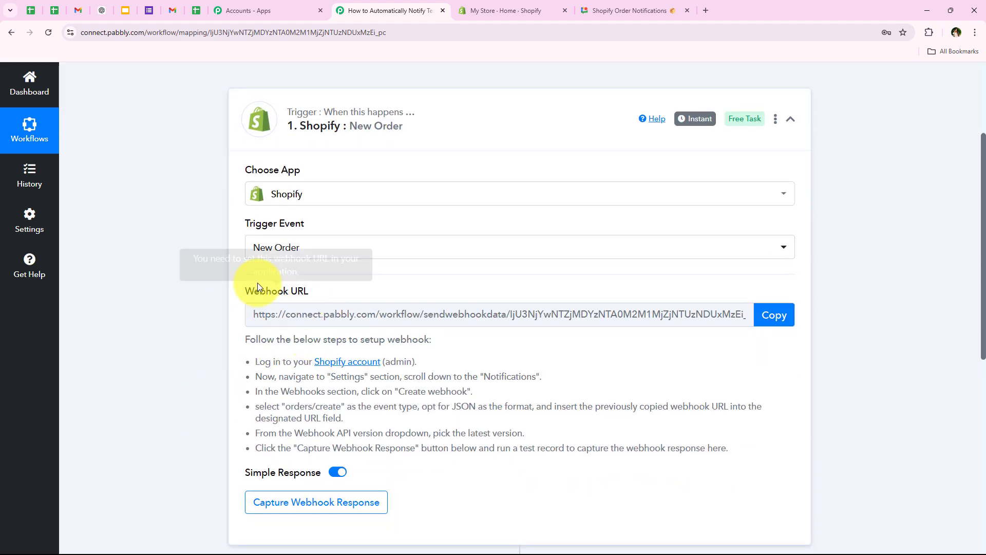
{"action": "left_click_drag", "start_coordinate": [246, 288], "coordinate": [313, 292]}
{"action": "left_click", "coordinate": [212, 340]}
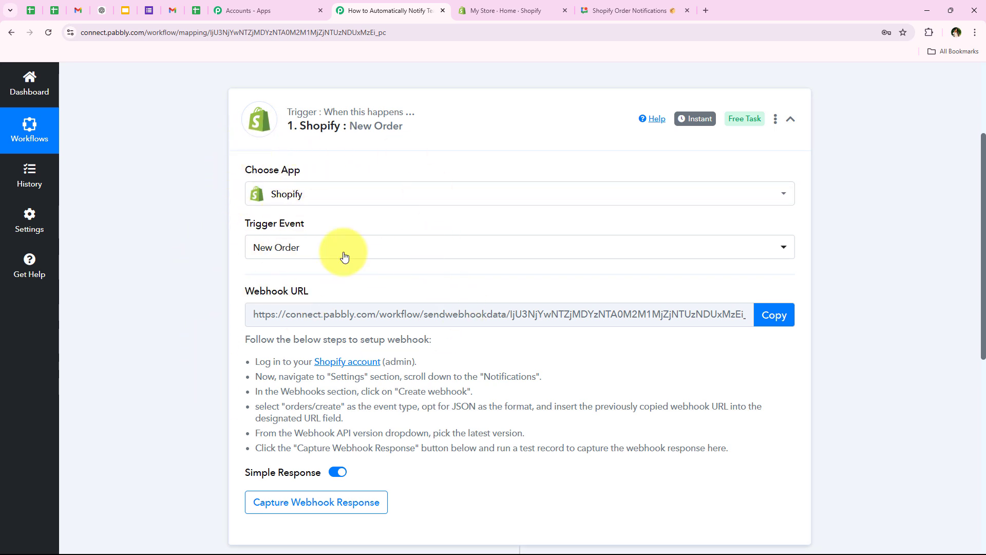
{"action": "left_click_drag", "start_coordinate": [246, 291], "coordinate": [386, 292]}
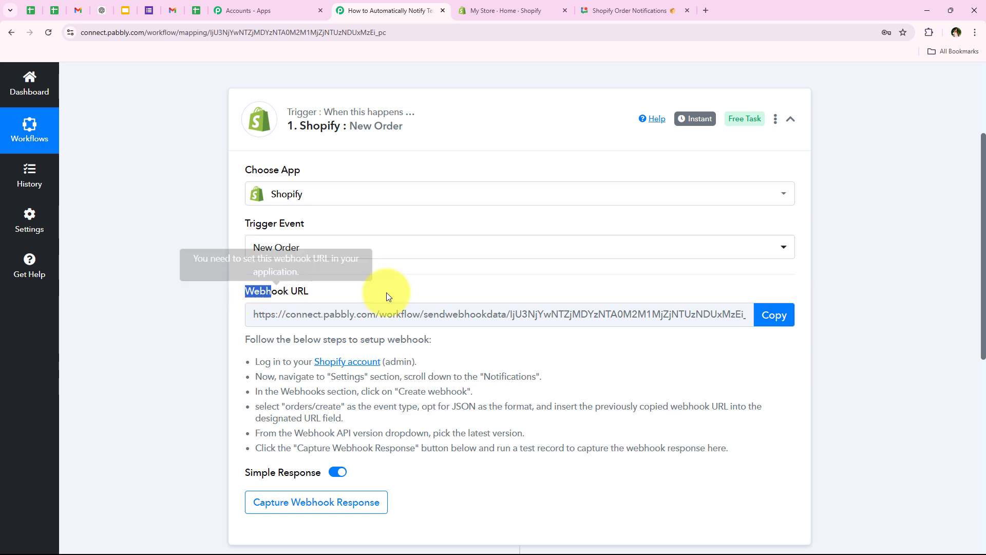
{"action": "left_click", "coordinate": [202, 359]}
{"action": "scroll", "coordinate": [201, 360], "scroll_direction": "down", "scroll_amount": 2}
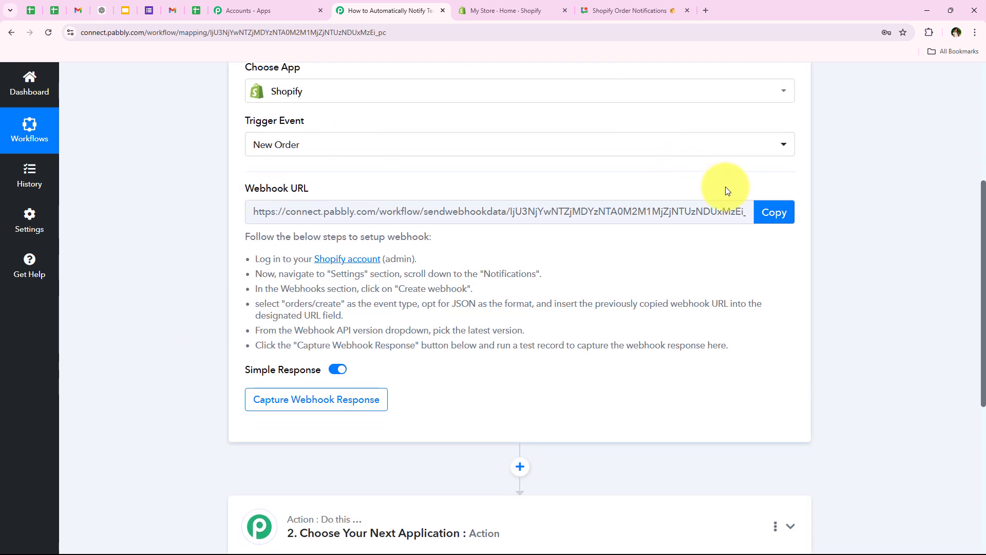
Step: Copy the Shopify trigger's webhook URL and read through the instructions for setting up the webhook
{"action": "left_click", "coordinate": [773, 212]}
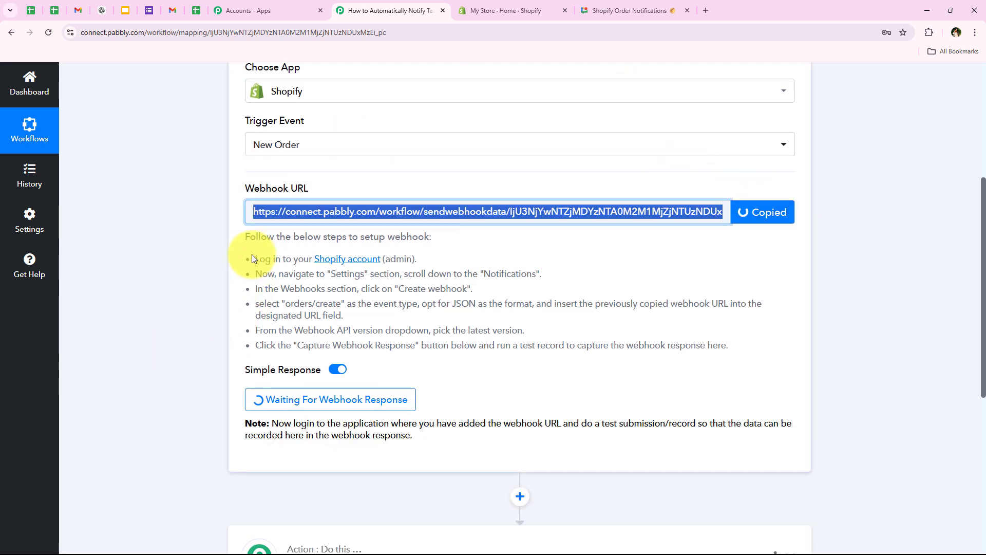
{"action": "left_click_drag", "start_coordinate": [252, 255], "coordinate": [586, 344]}
{"action": "left_click", "coordinate": [490, 368]}
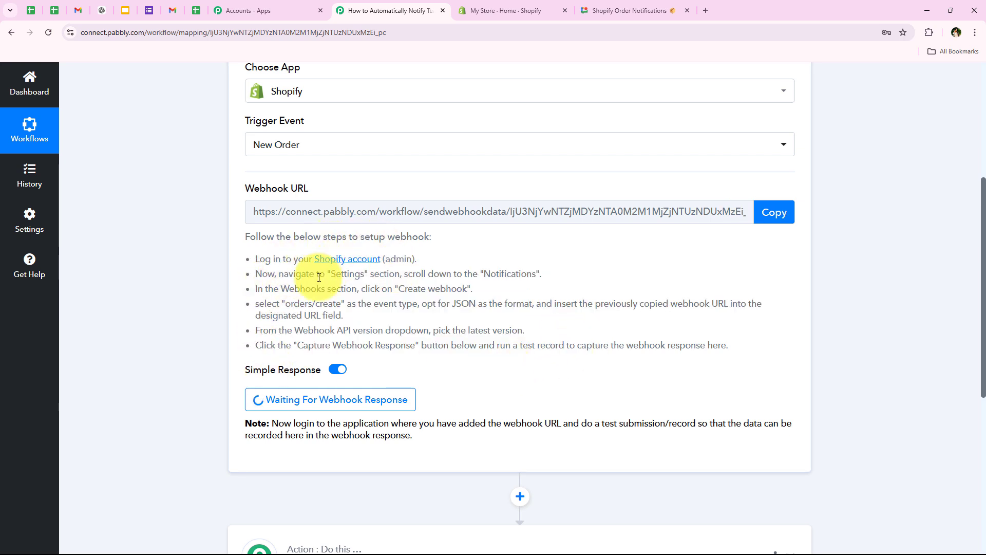
{"action": "left_click_drag", "start_coordinate": [331, 274], "coordinate": [402, 275]}
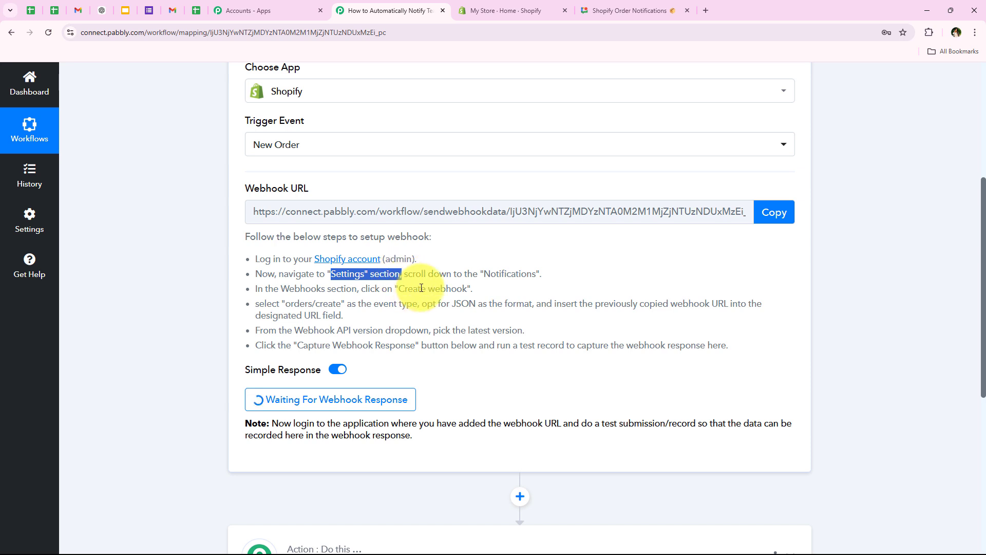
{"action": "left_click", "coordinate": [97, 346]}
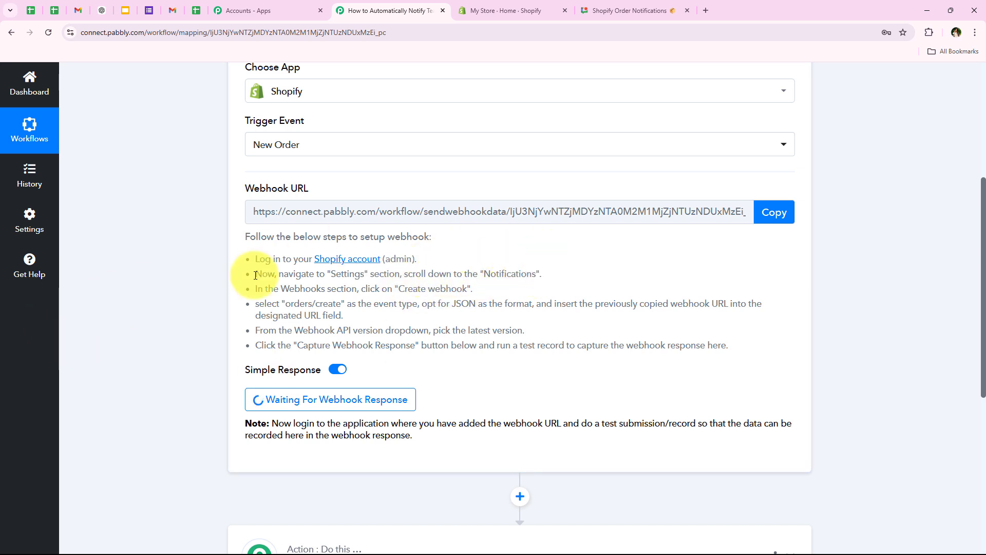
Step: Switch to the Shopify admin and open the Webhooks page in the store's notification settings
{"action": "left_click", "coordinate": [497, 11]}
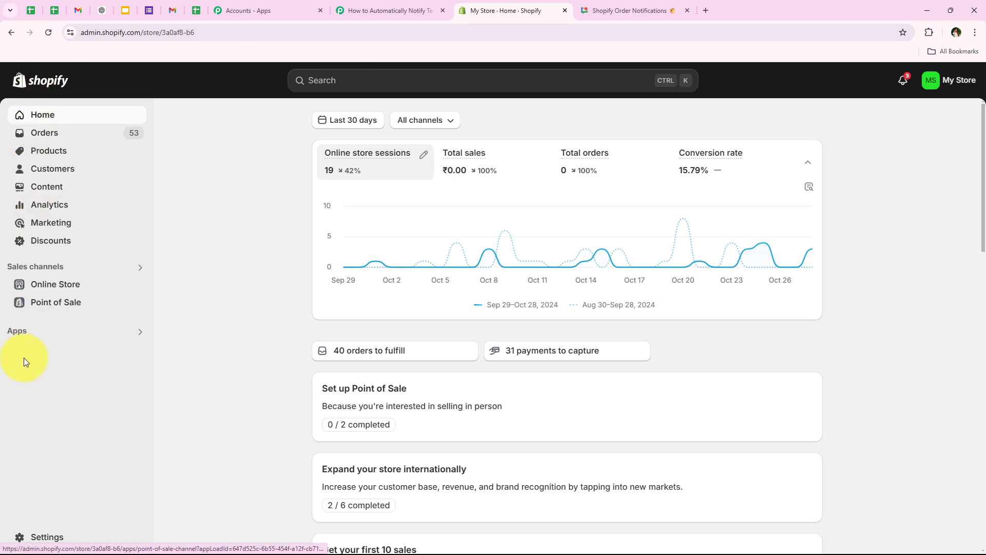
{"action": "left_click", "coordinate": [66, 542]}
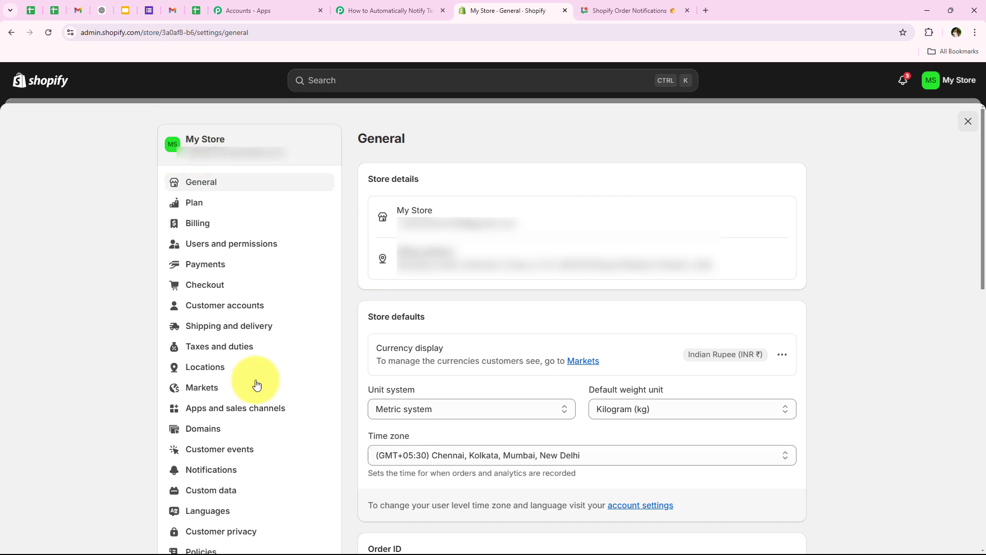
{"action": "scroll", "coordinate": [121, 318], "scroll_direction": "down", "scroll_amount": 3}
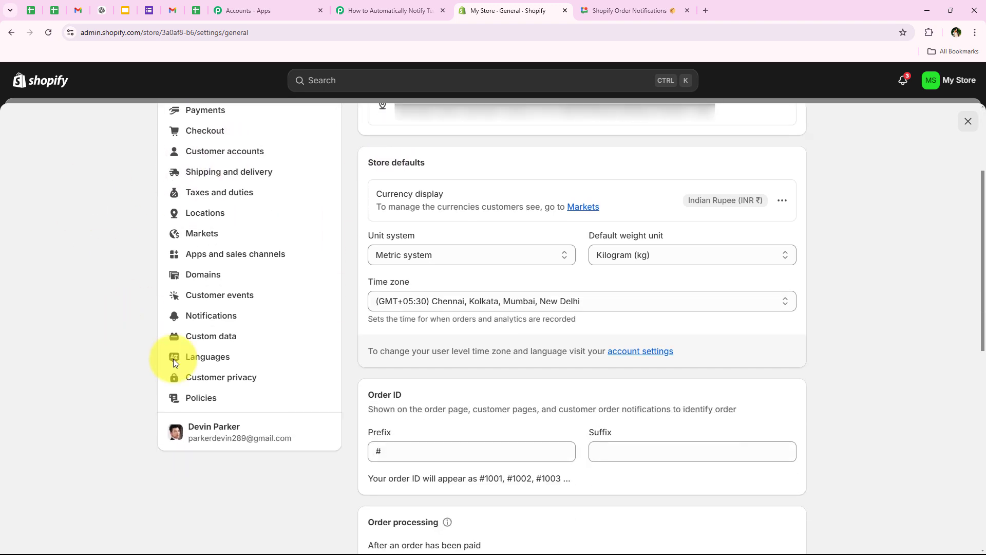
{"action": "left_click", "coordinate": [218, 316]}
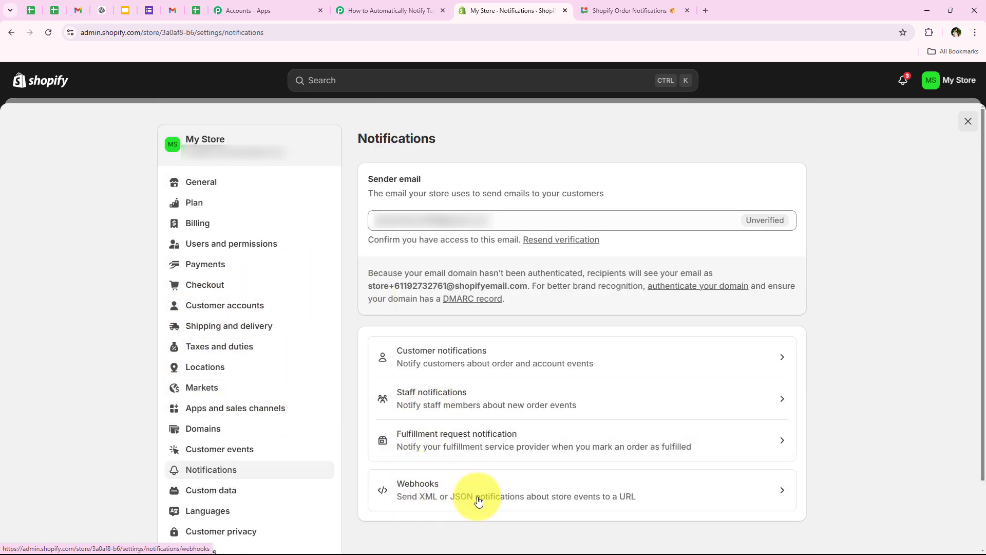
{"action": "left_click", "coordinate": [439, 482]}
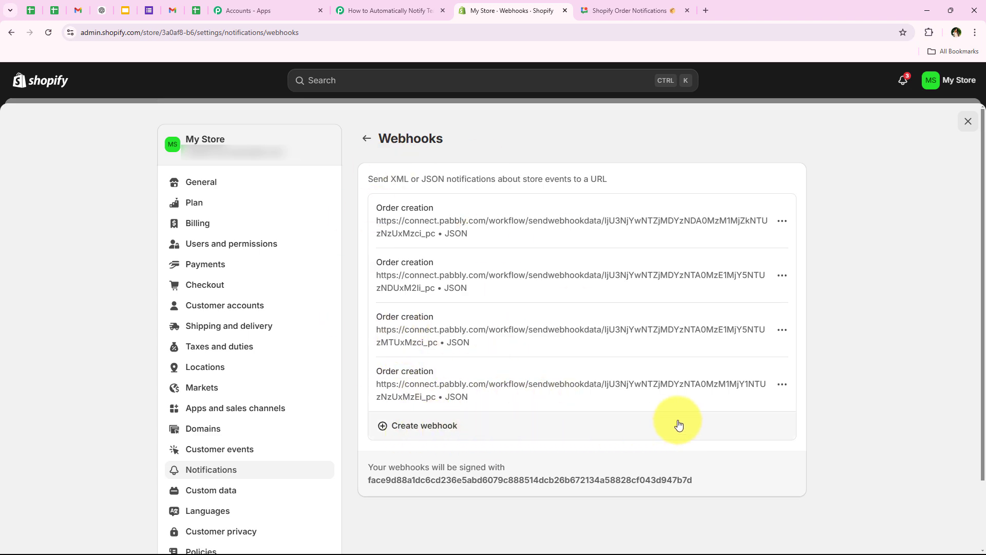
Step: Start a new webhook in the Shopify store and set its event to Order creation, following the Pabbly Connect instructions
{"action": "left_click", "coordinate": [701, 425]}
{"action": "left_click_drag", "start_coordinate": [304, 248], "coordinate": [356, 249]}
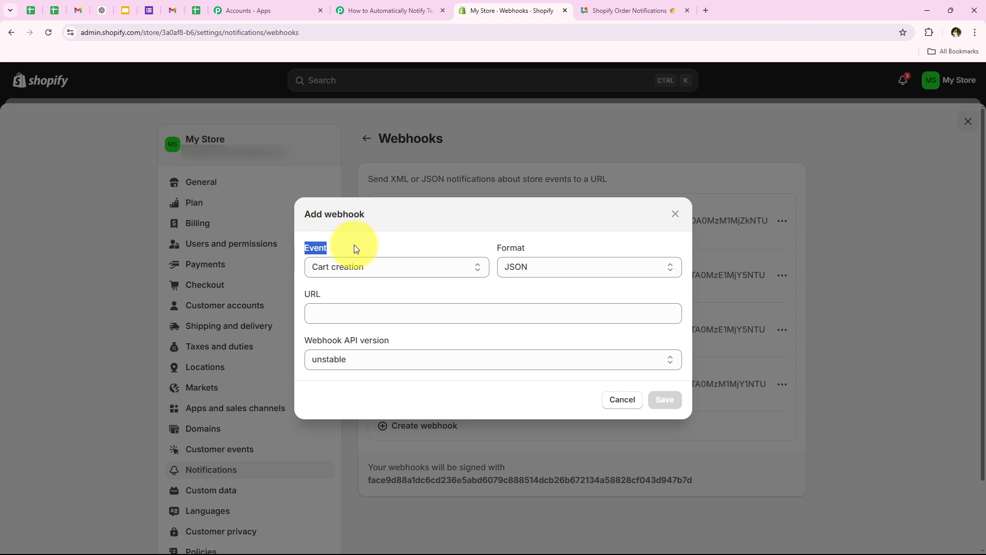
{"action": "left_click", "coordinate": [357, 242]}
{"action": "left_click", "coordinate": [362, 5]}
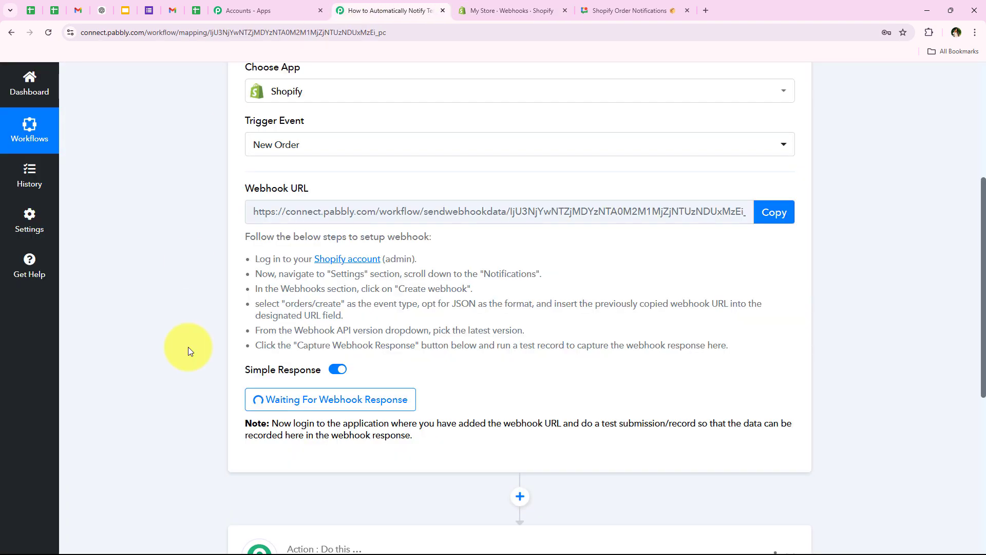
{"action": "left_click_drag", "start_coordinate": [257, 303], "coordinate": [418, 305]}
{"action": "left_click", "coordinate": [424, 312]}
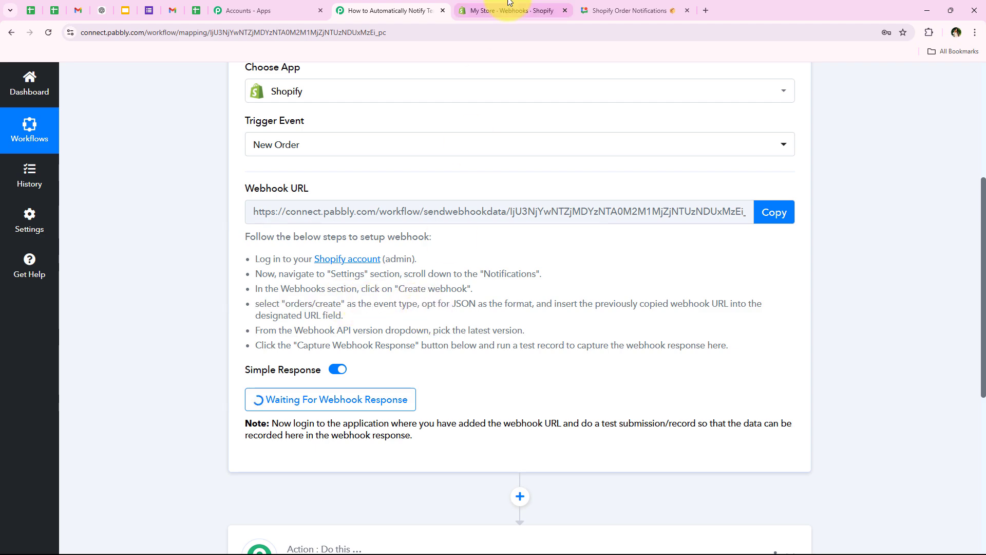
{"action": "left_click", "coordinate": [510, 5]}
{"action": "left_click", "coordinate": [329, 268]}
{"action": "scroll", "coordinate": [399, 454], "scroll_direction": "down", "scroll_amount": 10}
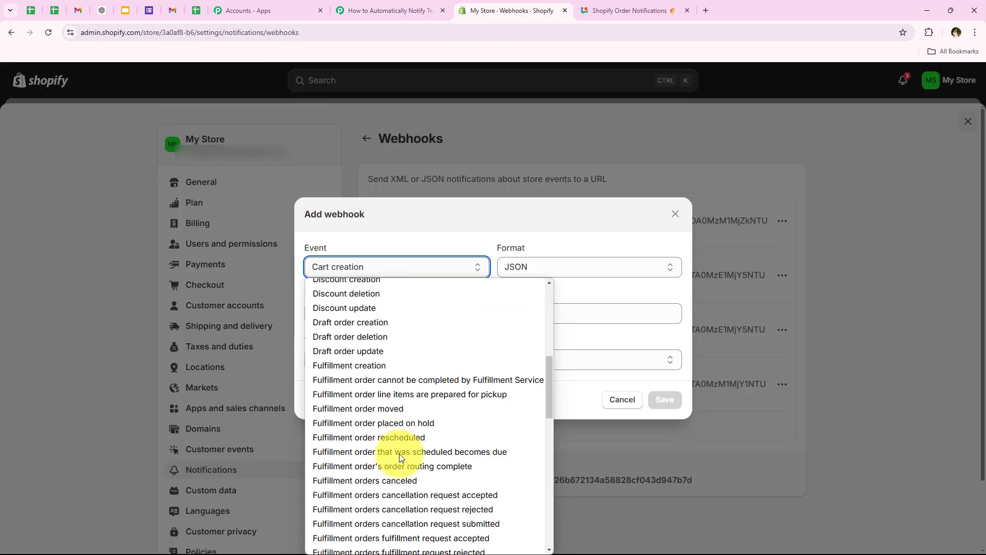
{"action": "scroll", "coordinate": [400, 454], "scroll_direction": "down", "scroll_amount": 5}
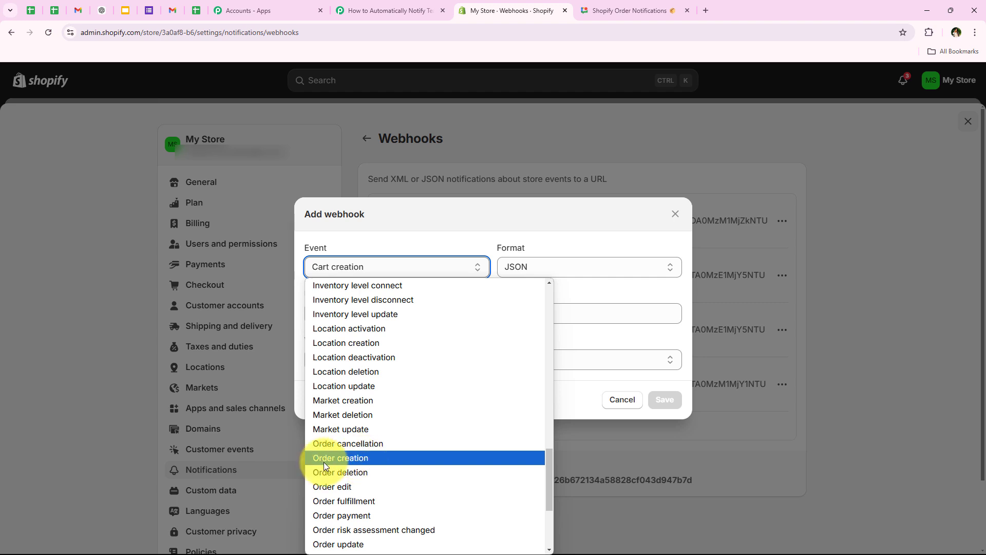
{"action": "left_click", "coordinate": [453, 461]}
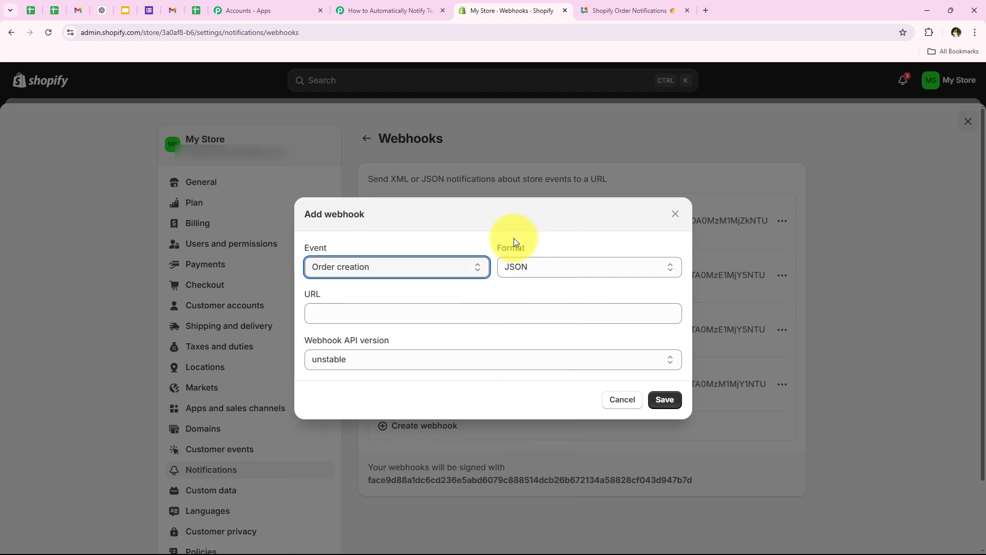
Step: Choose JSON as the new webhook's format and check it against the setup instructions in Pabbly Connect
{"action": "left_click_drag", "start_coordinate": [485, 249], "coordinate": [568, 247]}
{"action": "left_click", "coordinate": [562, 266]}
{"action": "left_click", "coordinate": [562, 282]}
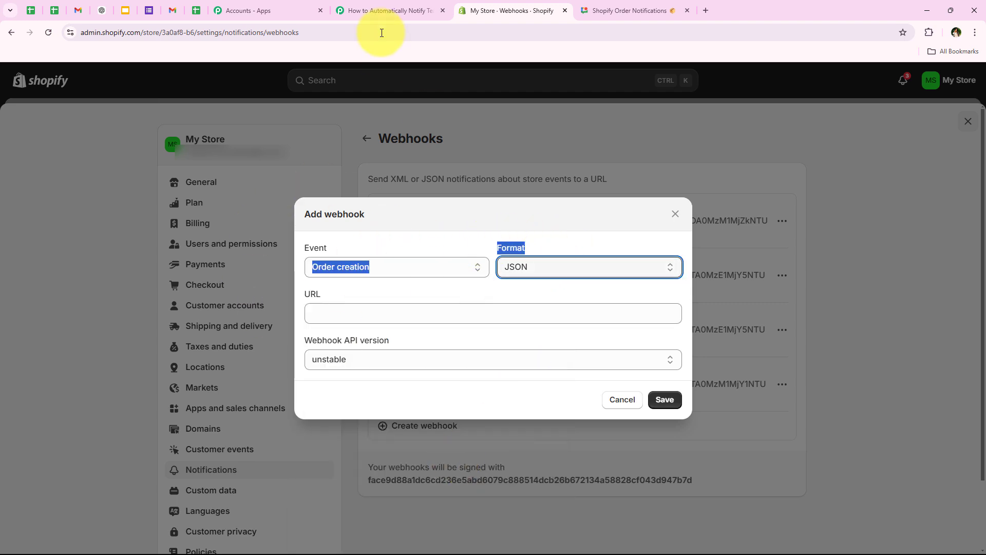
{"action": "left_click", "coordinate": [389, 32]}
{"action": "left_click", "coordinate": [388, 11]}
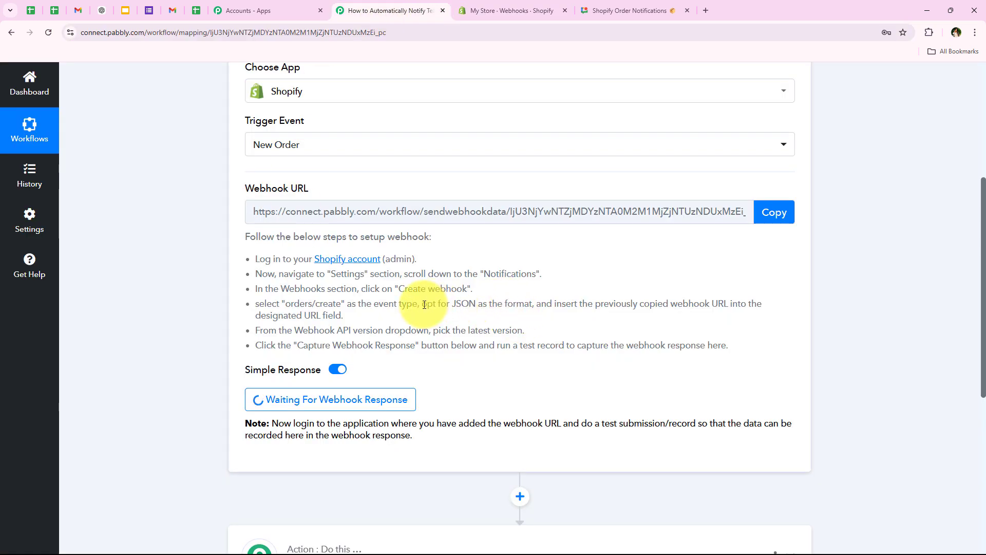
{"action": "left_click_drag", "start_coordinate": [423, 305], "coordinate": [533, 304]}
{"action": "left_click", "coordinate": [501, 11]}
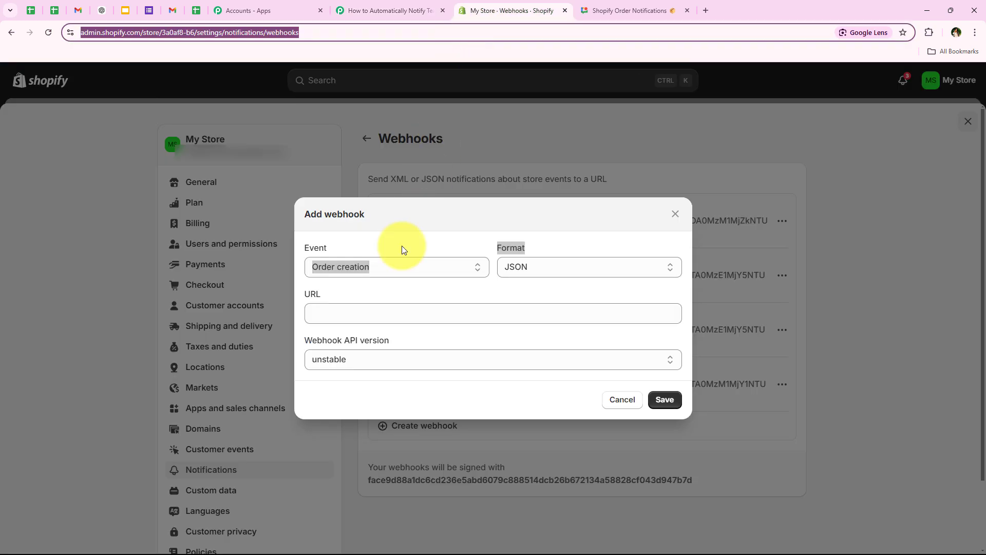
Step: Paste the copied Pabbly Connect webhook URL as the new Shopify webhook's URL
{"action": "left_click", "coordinate": [316, 304]}
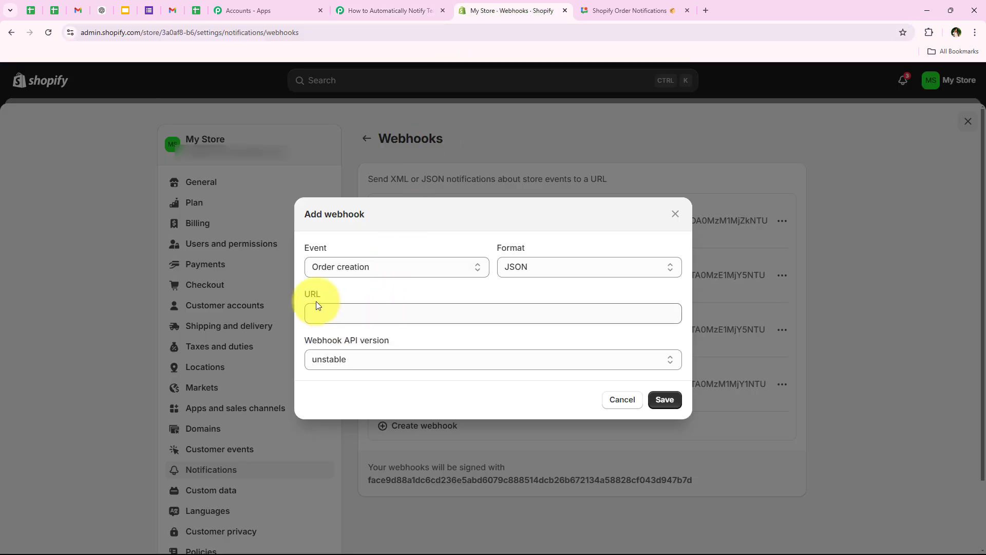
{"action": "left_click", "coordinate": [353, 313]}
{"action": "right_click", "coordinate": [352, 313]}
{"action": "left_click", "coordinate": [372, 418]}
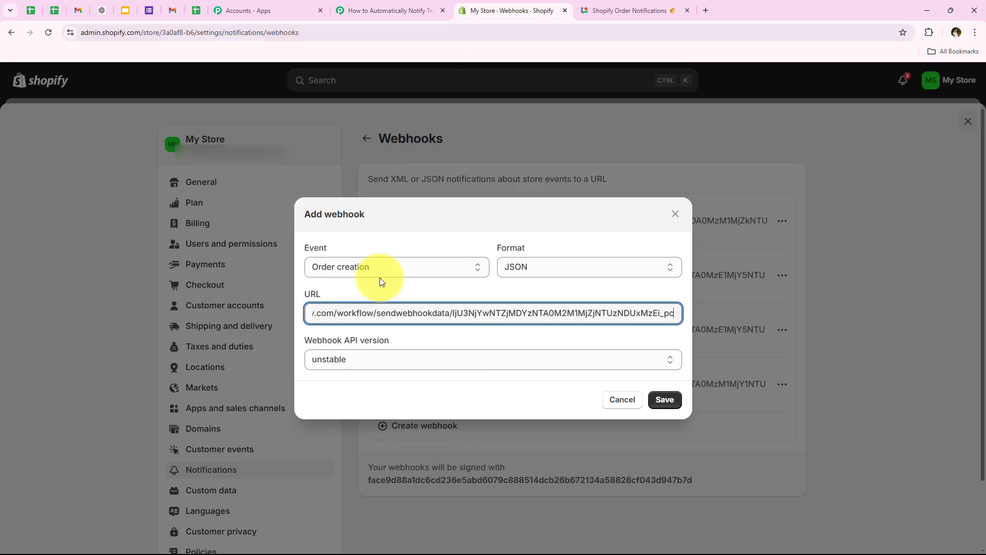
{"action": "left_click", "coordinate": [375, 286]}
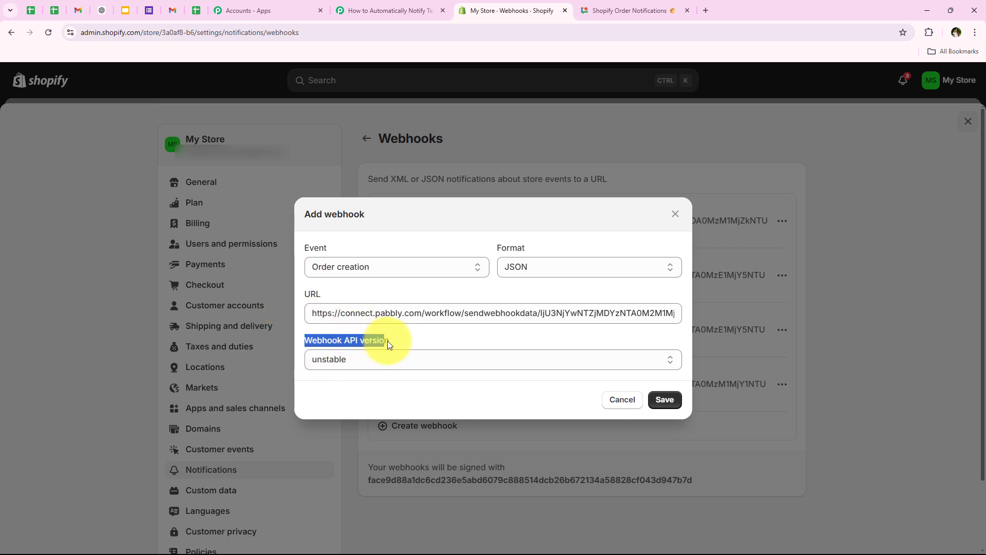
Step: Set the webhook API version to 2024-10 (Latest) and save the new webhook
{"action": "left_click_drag", "start_coordinate": [388, 341], "coordinate": [390, 347]}
{"action": "left_click", "coordinate": [389, 358]}
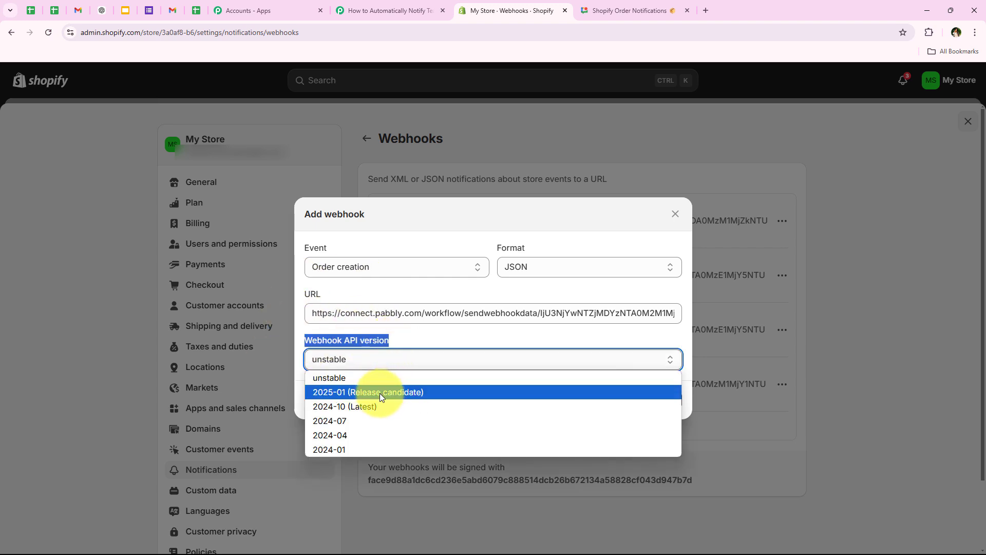
{"action": "left_click", "coordinate": [379, 405]}
{"action": "left_click", "coordinate": [385, 383]}
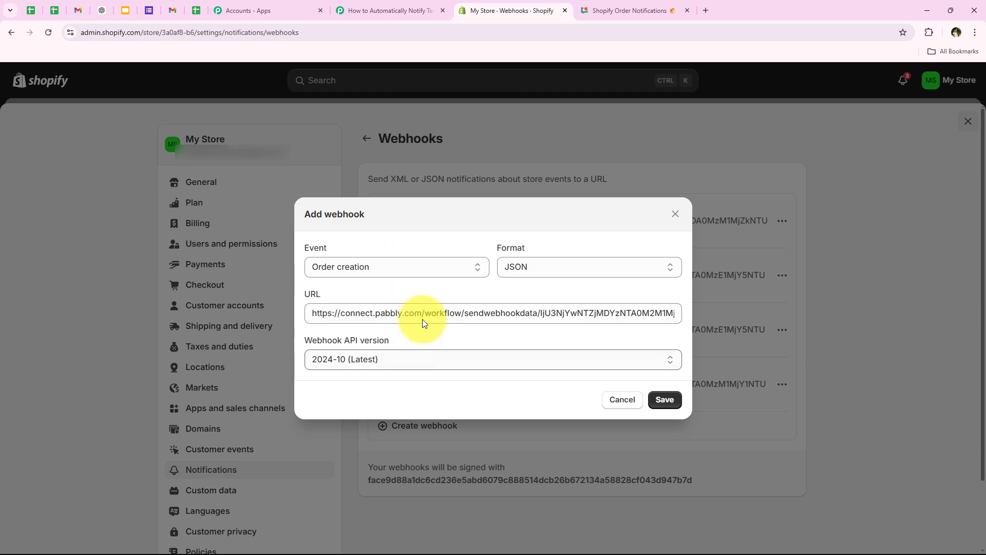
{"action": "left_click", "coordinate": [665, 401]}
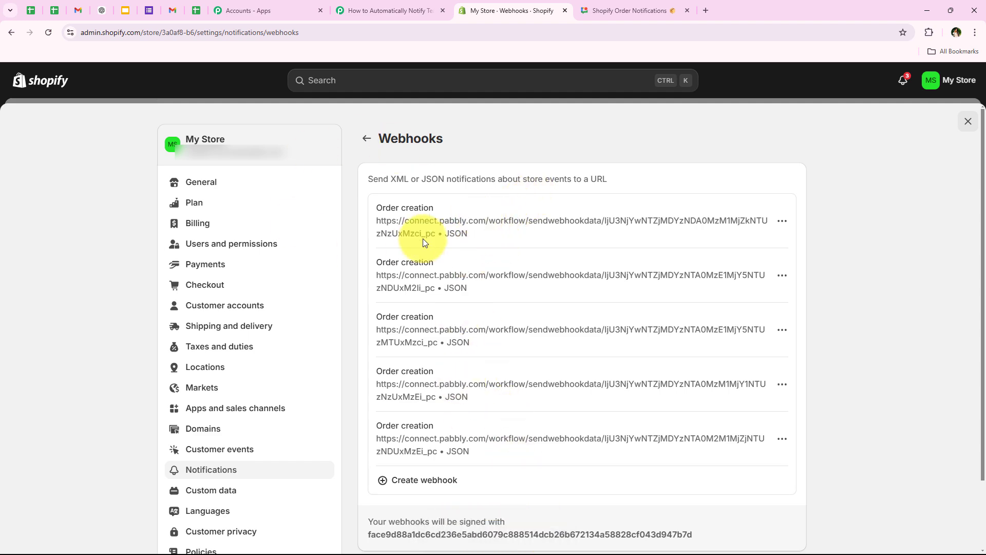
Step: Switch back to Pabbly Connect and review the Shopify trigger's webhook response status and the note about making a test submission
{"action": "left_click", "coordinate": [401, 5]}
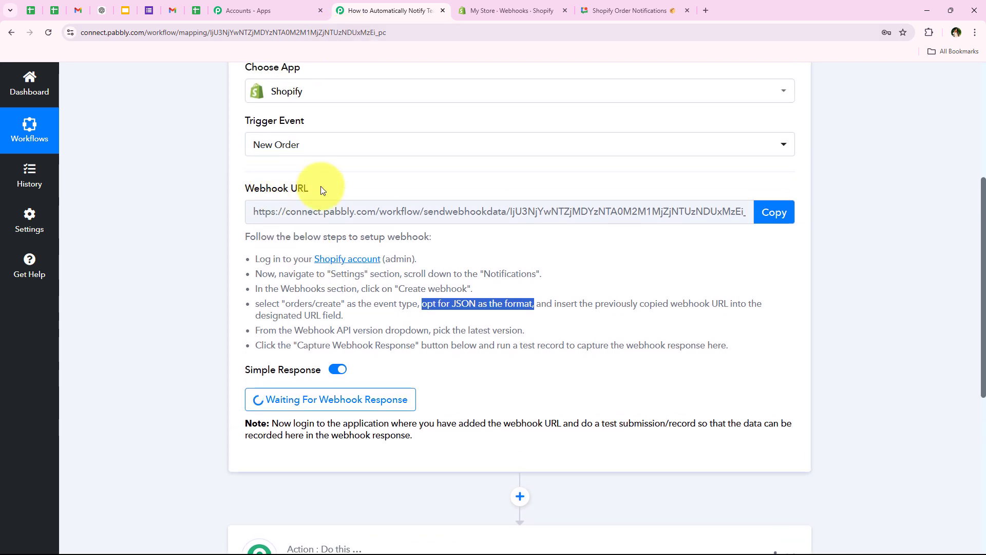
{"action": "scroll", "coordinate": [157, 258], "scroll_direction": "down", "scroll_amount": 4}
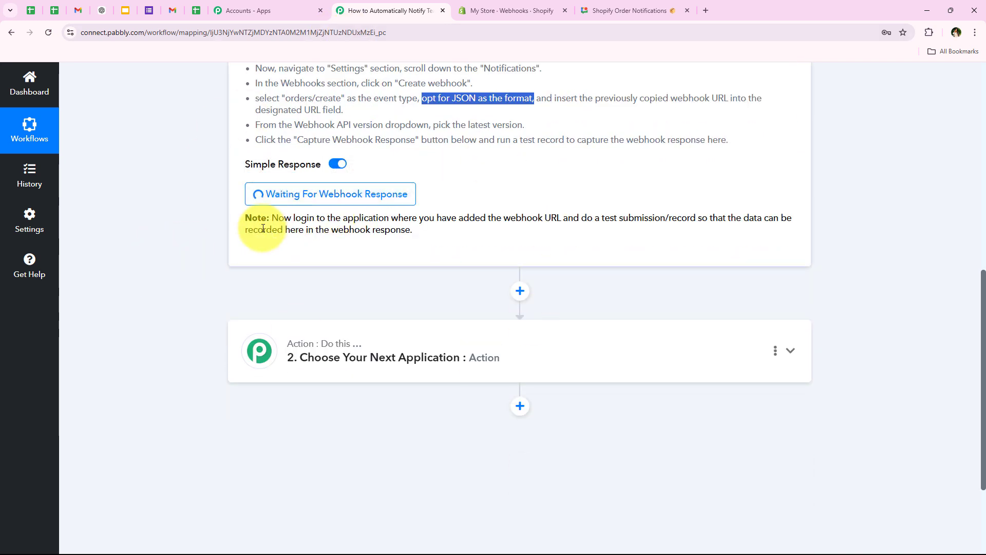
{"action": "left_click_drag", "start_coordinate": [581, 219], "coordinate": [701, 223]}
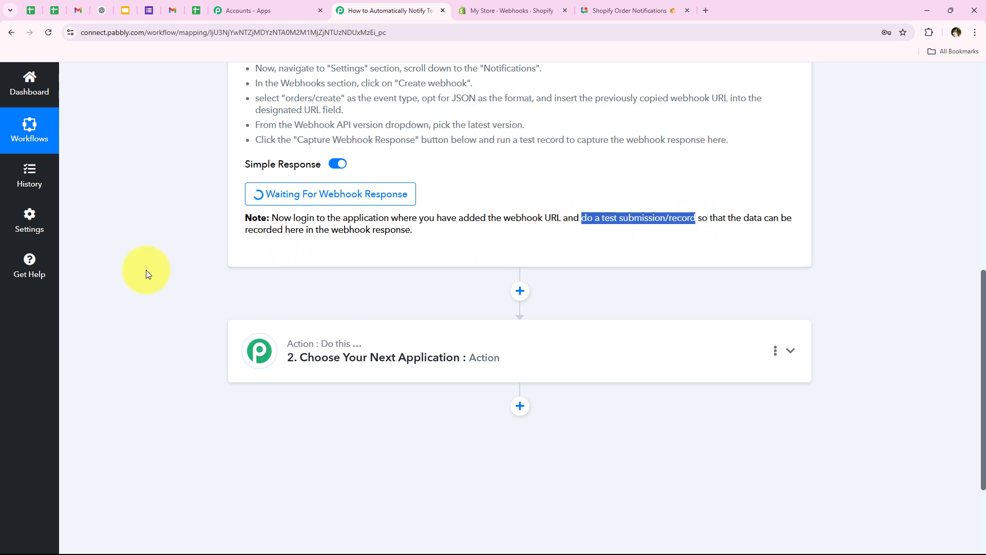
{"action": "left_click", "coordinate": [146, 269]}
{"action": "scroll", "coordinate": [227, 295], "scroll_direction": "up", "scroll_amount": 1}
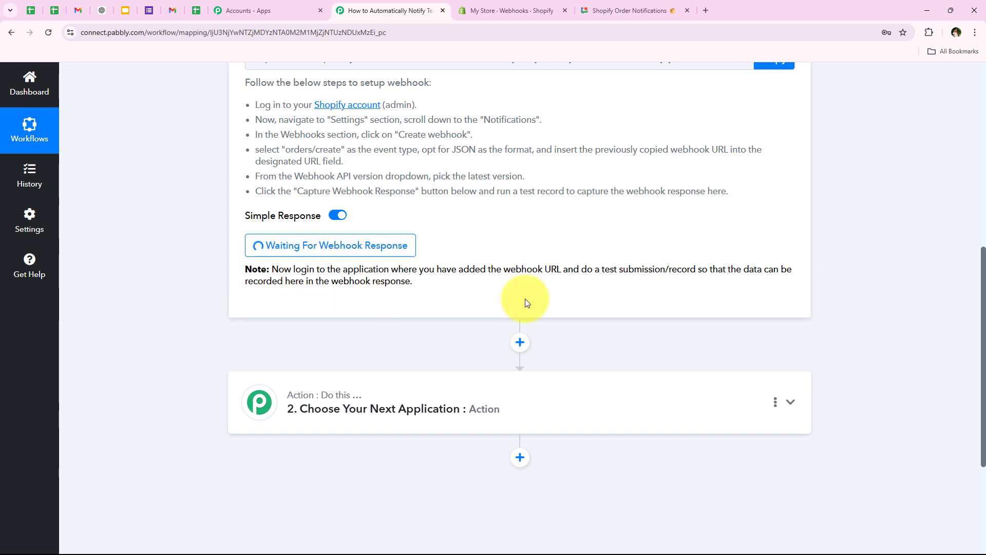
{"action": "scroll", "coordinate": [155, 344], "scroll_direction": "up", "scroll_amount": 4}
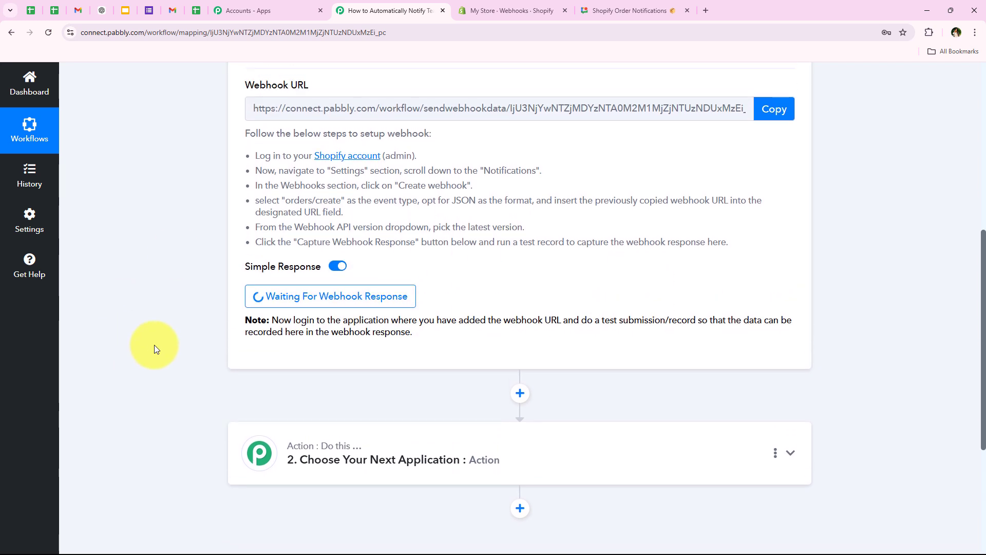
{"action": "scroll", "coordinate": [154, 350], "scroll_direction": "up", "scroll_amount": 1}
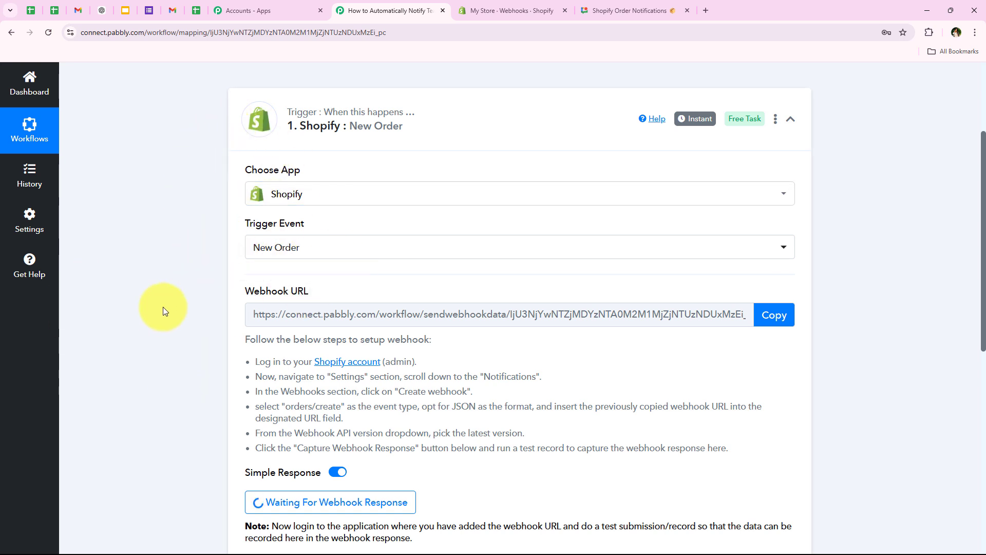
{"action": "scroll", "coordinate": [122, 331], "scroll_direction": "down", "scroll_amount": 3}
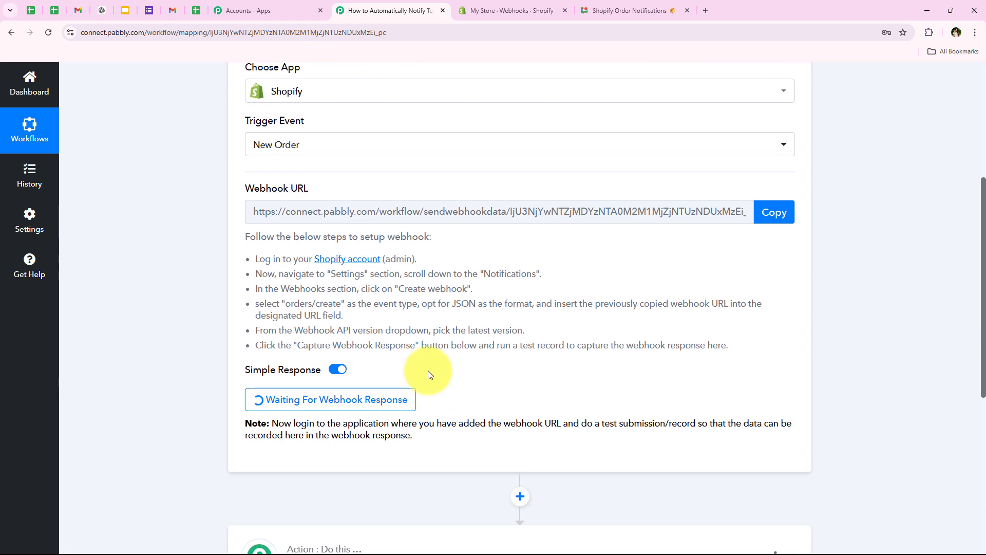
{"action": "scroll", "coordinate": [390, 326], "scroll_direction": "down", "scroll_amount": 3}
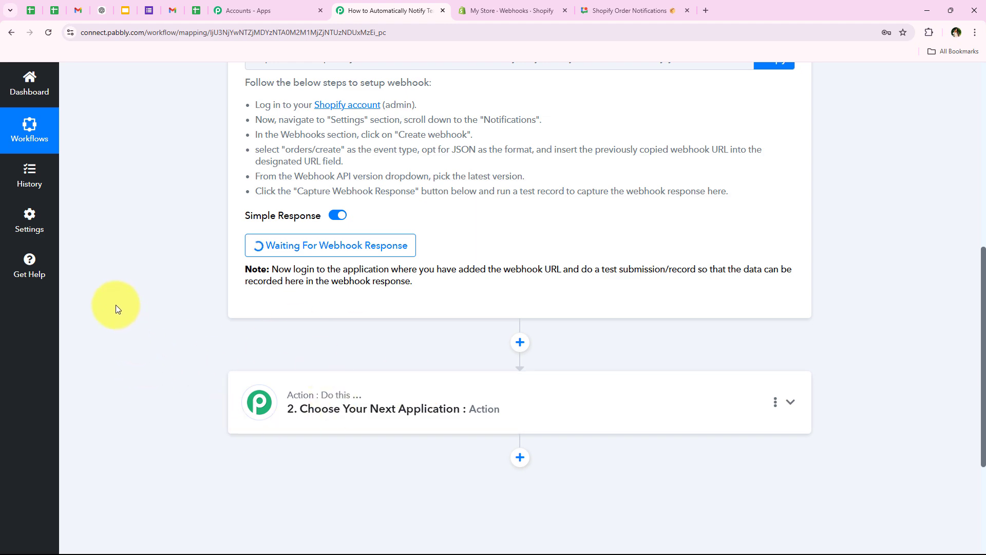
{"action": "scroll", "coordinate": [159, 282], "scroll_direction": "up", "scroll_amount": 3}
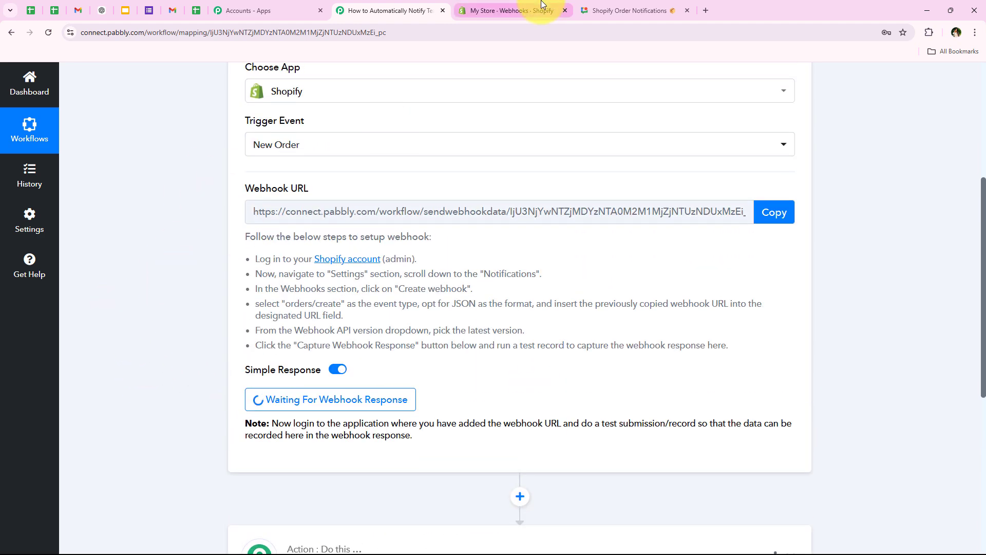
Step: Return to the Shopify admin, leave the webhook settings and open the store's Products page
{"action": "left_click", "coordinate": [541, 4]}
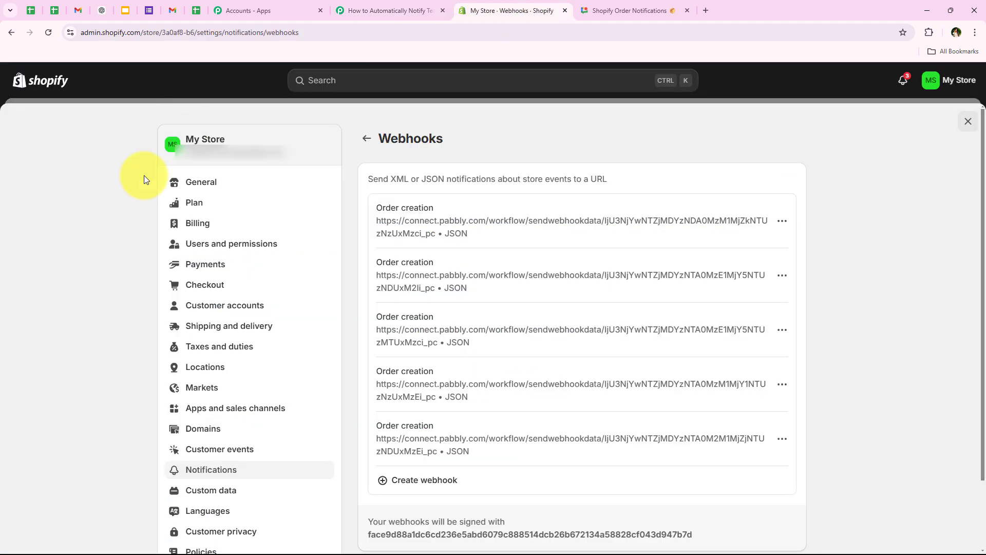
{"action": "left_click", "coordinate": [46, 86]}
{"action": "left_click", "coordinate": [76, 149]}
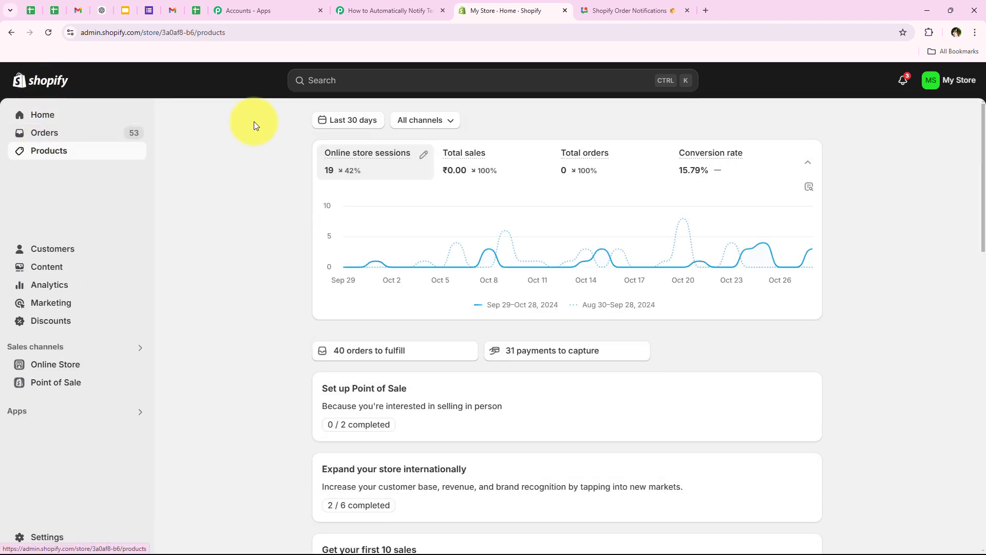
Step: View the NaturalGlow Face Toner product in the online store and start an immediate purchase of one unit
{"action": "scroll", "coordinate": [360, 359], "scroll_direction": "down", "scroll_amount": 1}
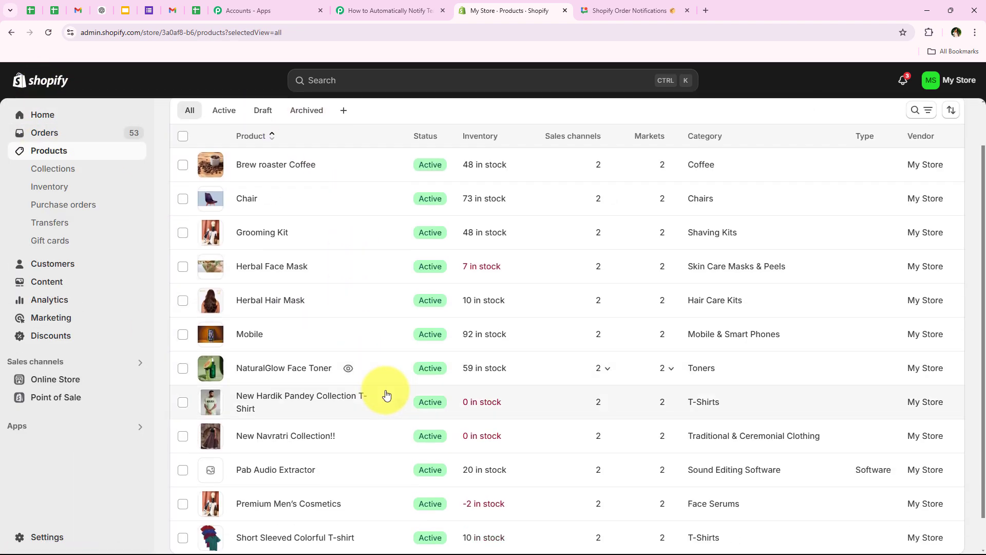
{"action": "scroll", "coordinate": [194, 302], "scroll_direction": "down", "scroll_amount": 1}
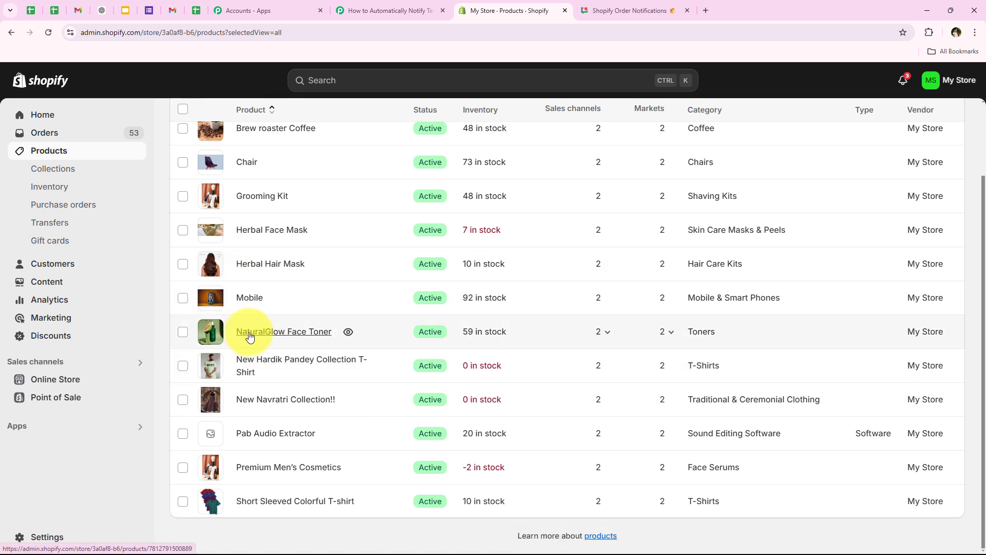
{"action": "left_click", "coordinate": [347, 332]}
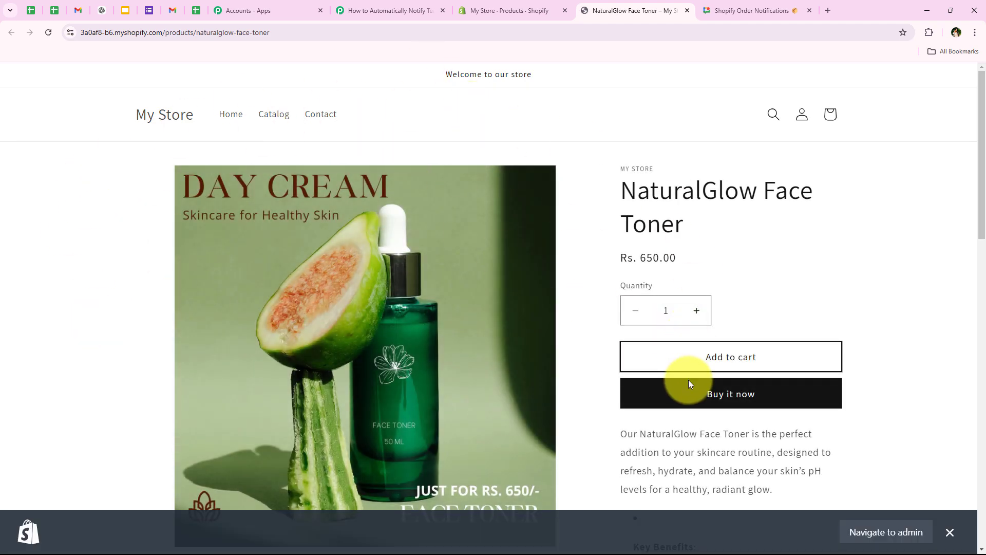
{"action": "left_click", "coordinate": [767, 402]}
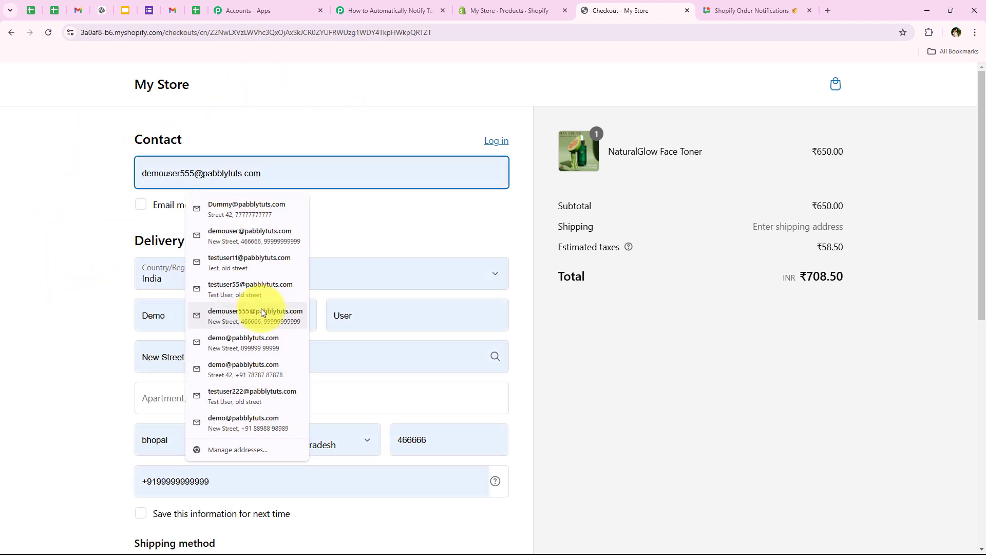
Step: Fill the checkout contact and delivery details from a saved demo customer entry and correct the phone number to a valid one
{"action": "left_click", "coordinate": [261, 311]}
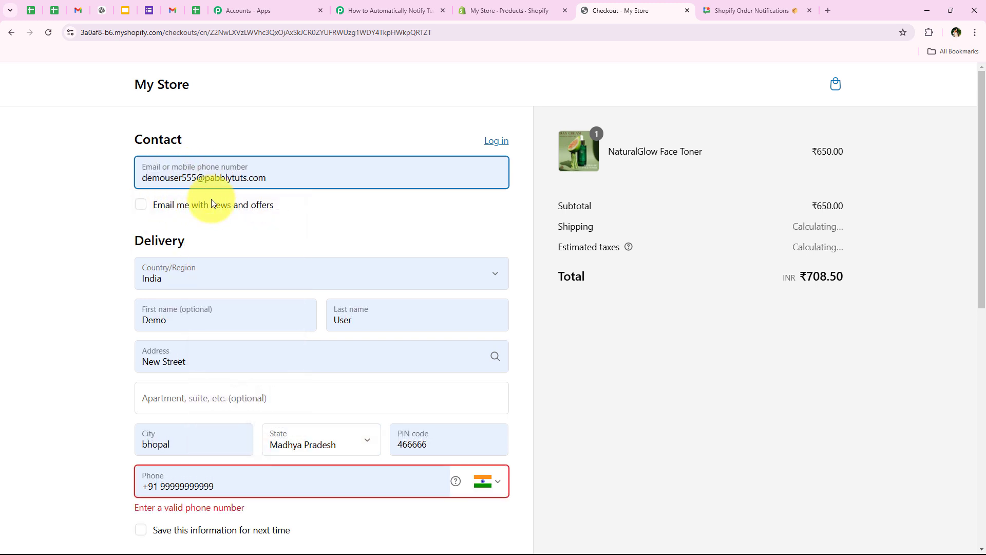
{"action": "scroll", "coordinate": [213, 249], "scroll_direction": "down", "scroll_amount": 2}
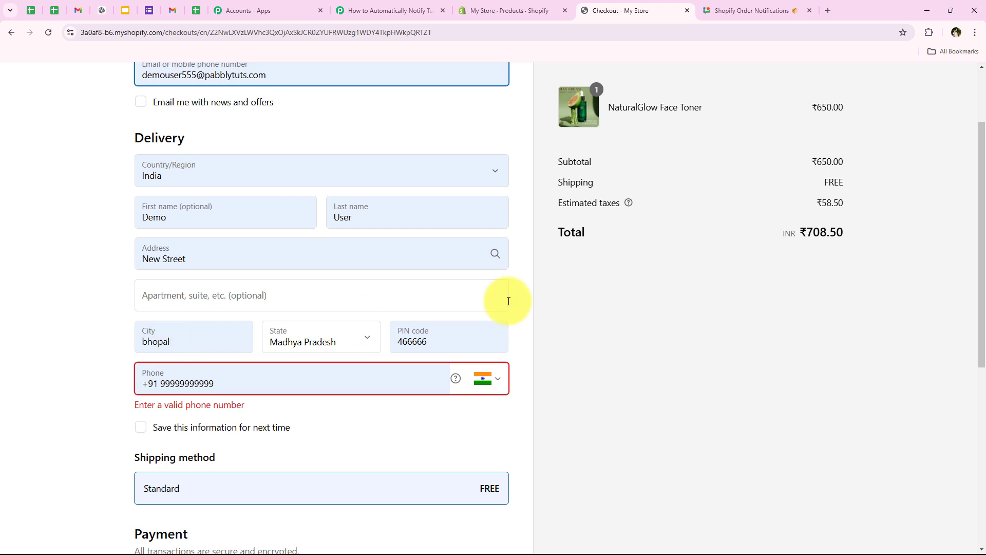
{"action": "left_click_drag", "start_coordinate": [214, 393], "coordinate": [198, 394]}
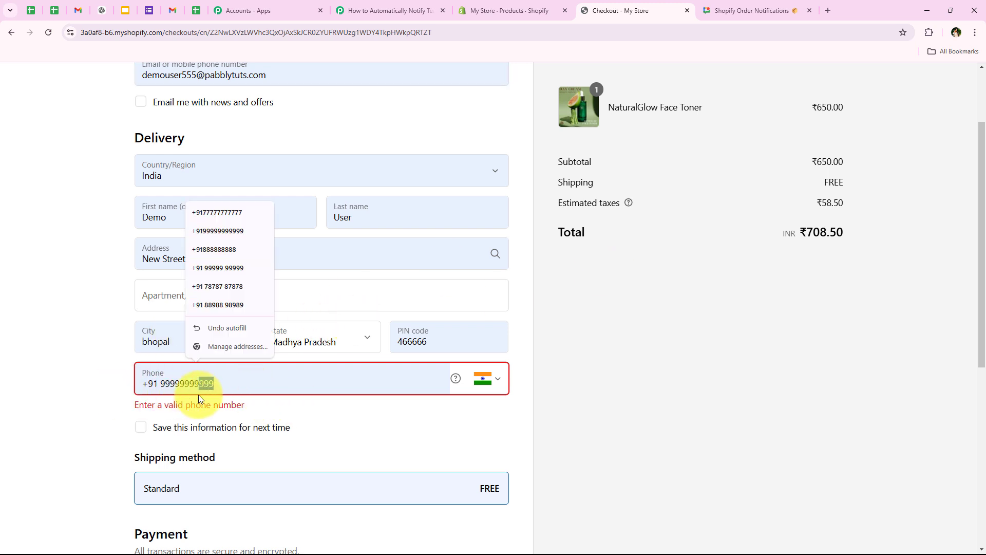
{"action": "type", "text": "92222"}
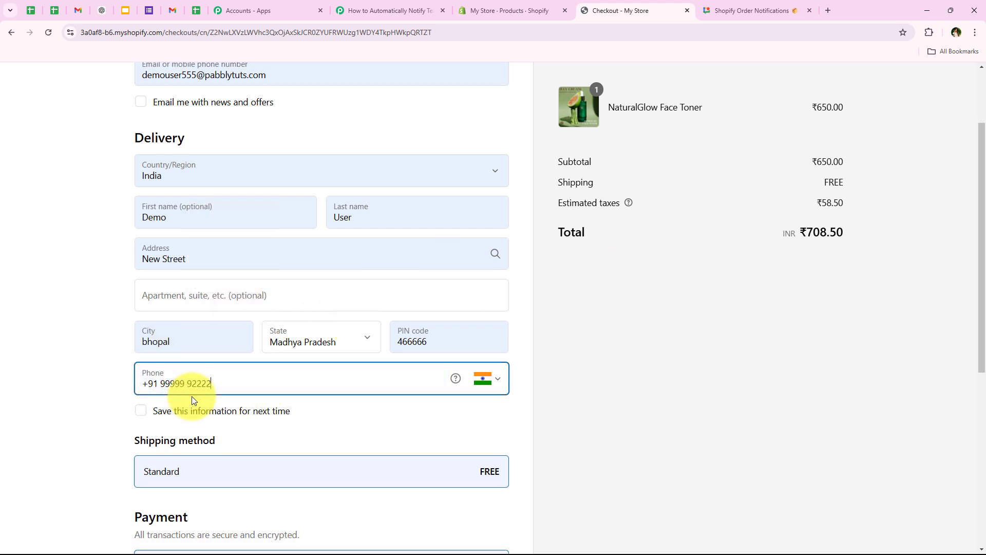
{"action": "scroll", "coordinate": [10, 242], "scroll_direction": "down", "scroll_amount": 3}
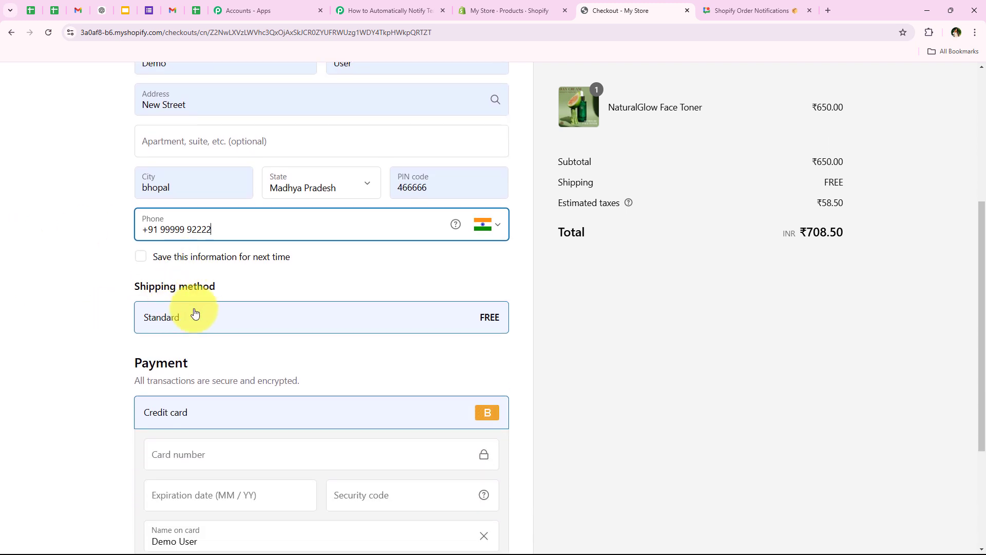
{"action": "left_click_drag", "start_coordinate": [121, 292], "coordinate": [213, 331]}
{"action": "left_click", "coordinate": [85, 364]}
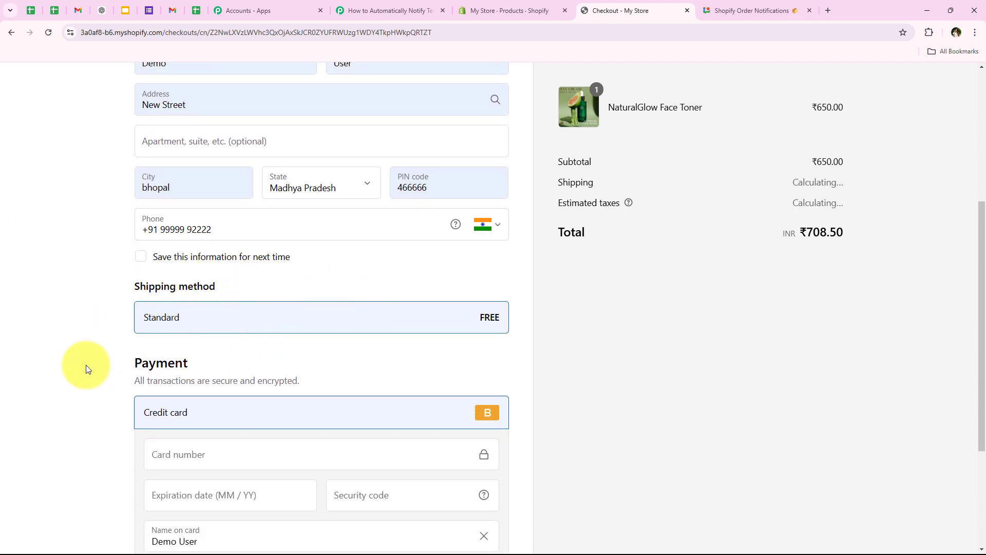
Step: Enter the test card number, expiration date and security code for the credit card payment and pay for the order
{"action": "scroll", "coordinate": [85, 365], "scroll_direction": "down", "scroll_amount": 2}
{"action": "left_click_drag", "start_coordinate": [129, 263], "coordinate": [204, 263]}
{"action": "left_click", "coordinate": [128, 343]}
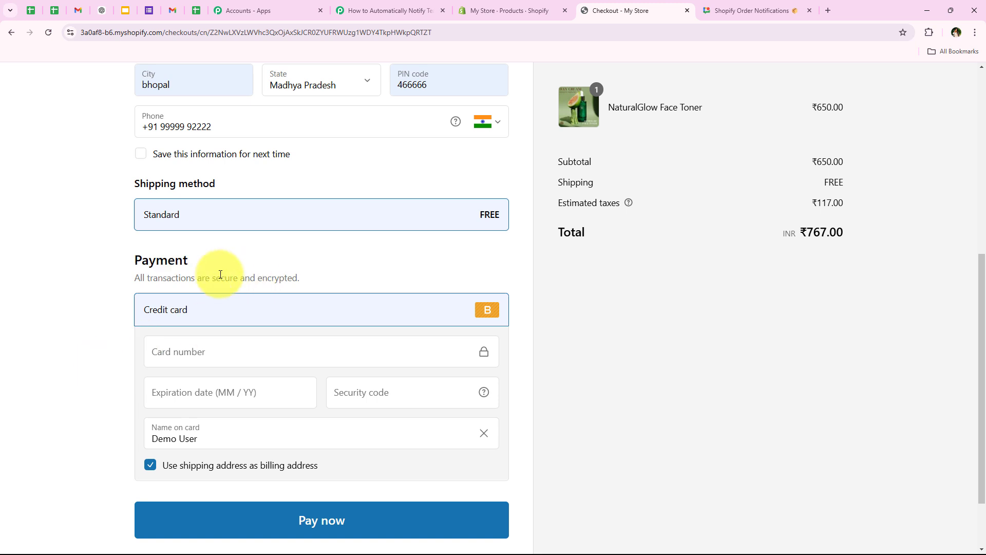
{"action": "scroll", "coordinate": [220, 274], "scroll_direction": "down", "scroll_amount": 2}
{"action": "left_click", "coordinate": [260, 269]}
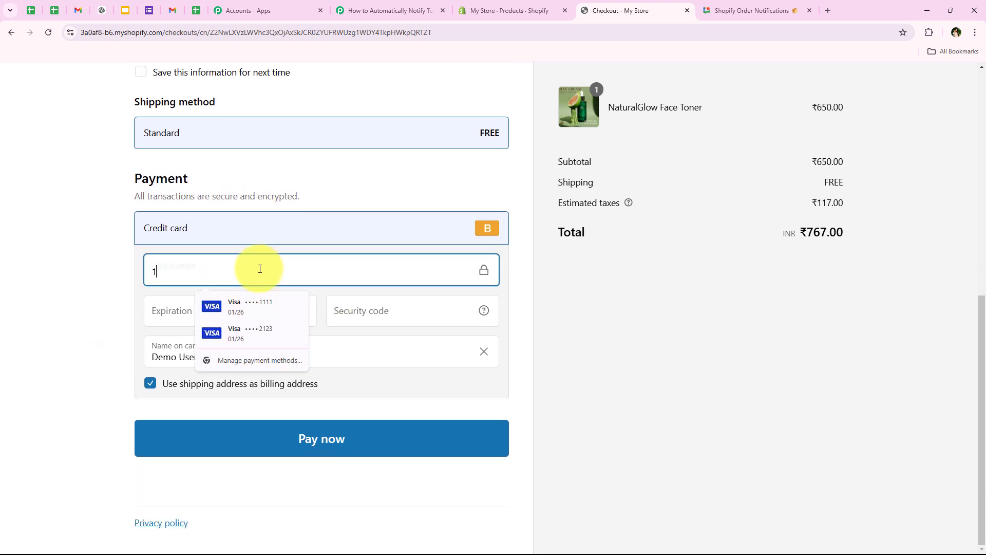
{"action": "left_click", "coordinate": [226, 306]}
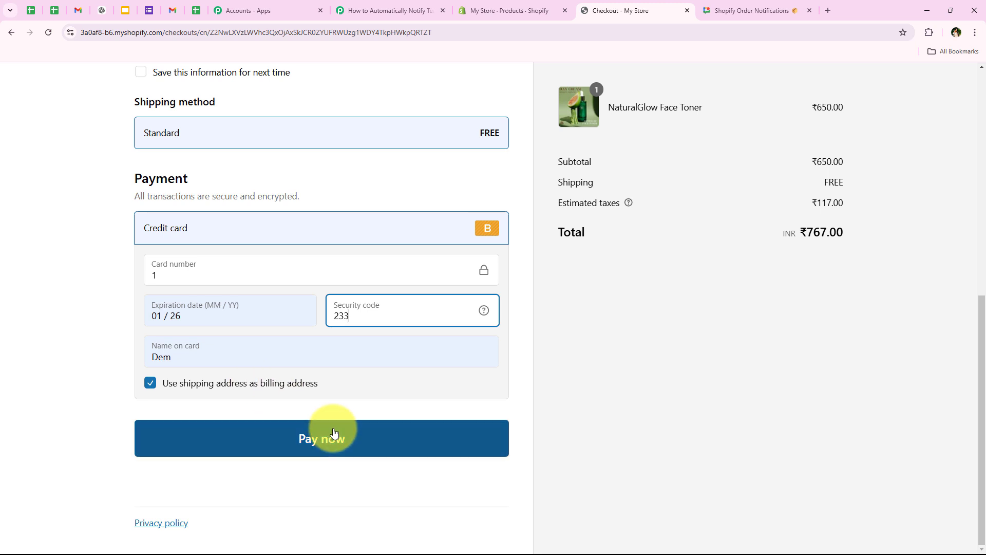
{"action": "left_click", "coordinate": [334, 433]}
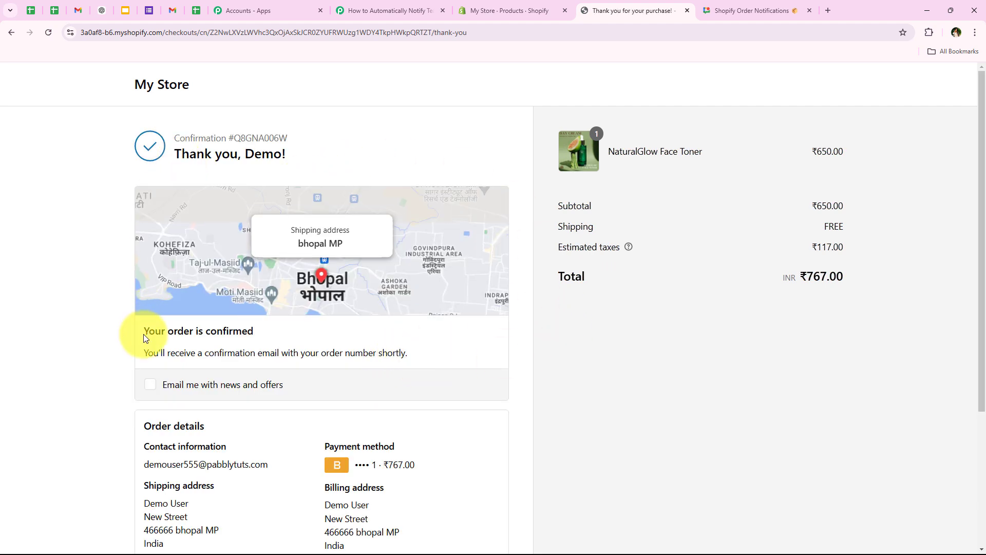
Step: Review the order confirmation page, including the purchased product, price breakdown, contact information, addresses and shipping method
{"action": "left_click_drag", "start_coordinate": [143, 331], "coordinate": [276, 333]}
{"action": "left_click", "coordinate": [60, 296]}
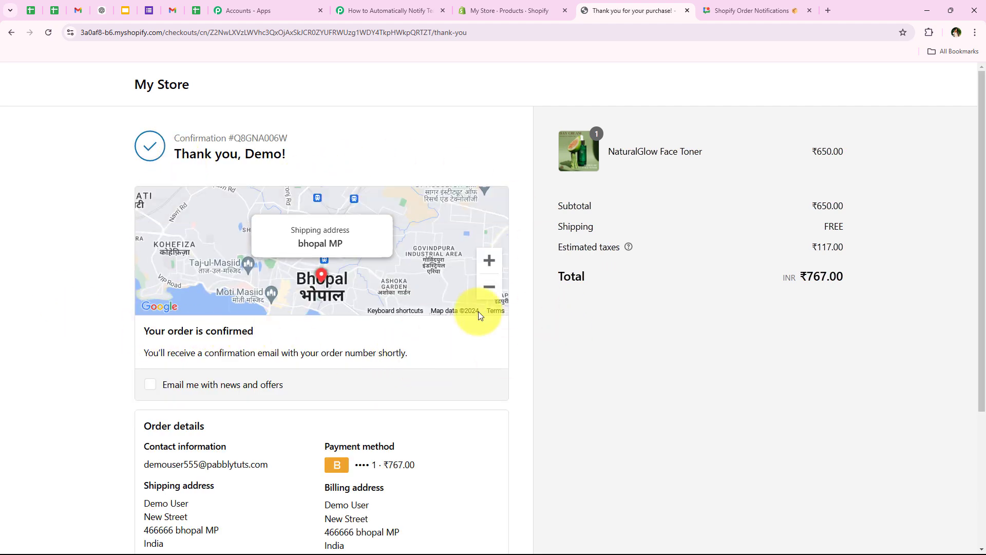
{"action": "scroll", "coordinate": [513, 323], "scroll_direction": "down", "scroll_amount": 1}
{"action": "scroll", "coordinate": [295, 334], "scroll_direction": "up", "scroll_amount": 1}
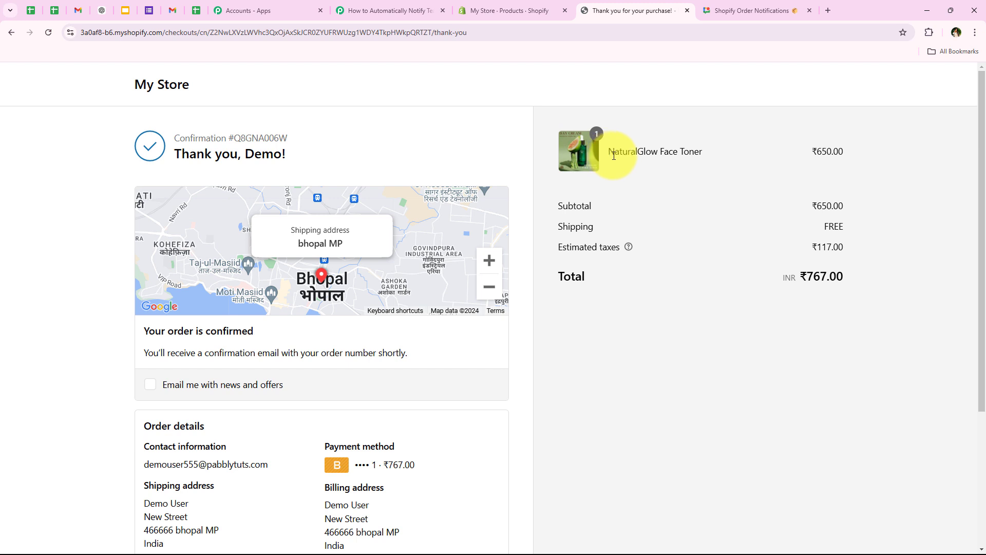
{"action": "left_click", "coordinate": [714, 218]}
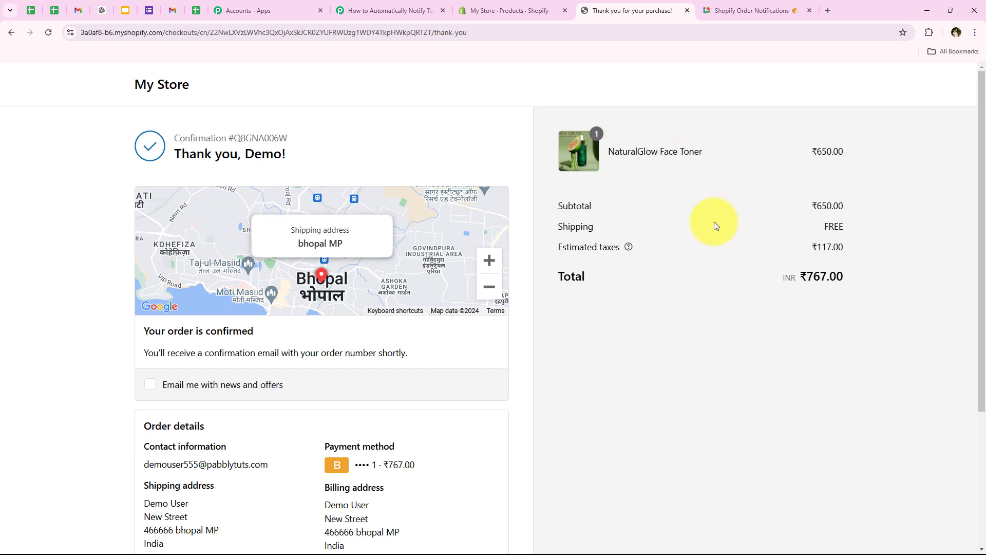
{"action": "scroll", "coordinate": [89, 331], "scroll_direction": "down", "scroll_amount": 3}
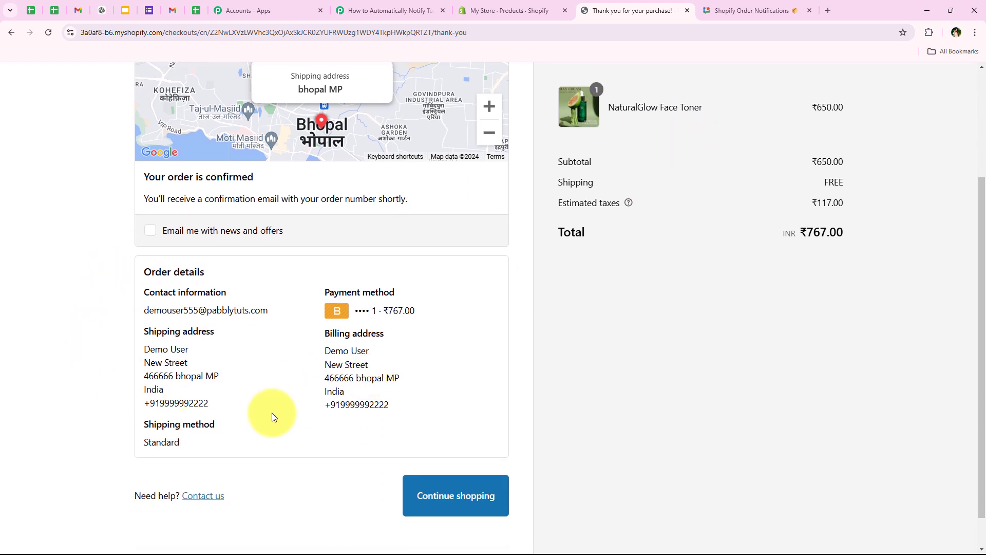
{"action": "left_click_drag", "start_coordinate": [195, 447], "coordinate": [92, 322]}
{"action": "left_click", "coordinate": [94, 352]}
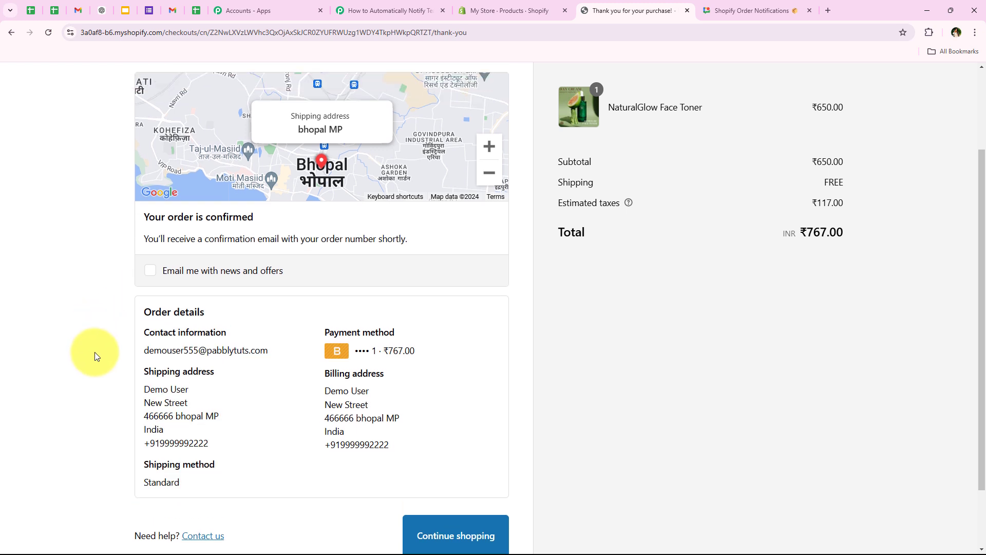
{"action": "scroll", "coordinate": [95, 352], "scroll_direction": "up", "scroll_amount": 3}
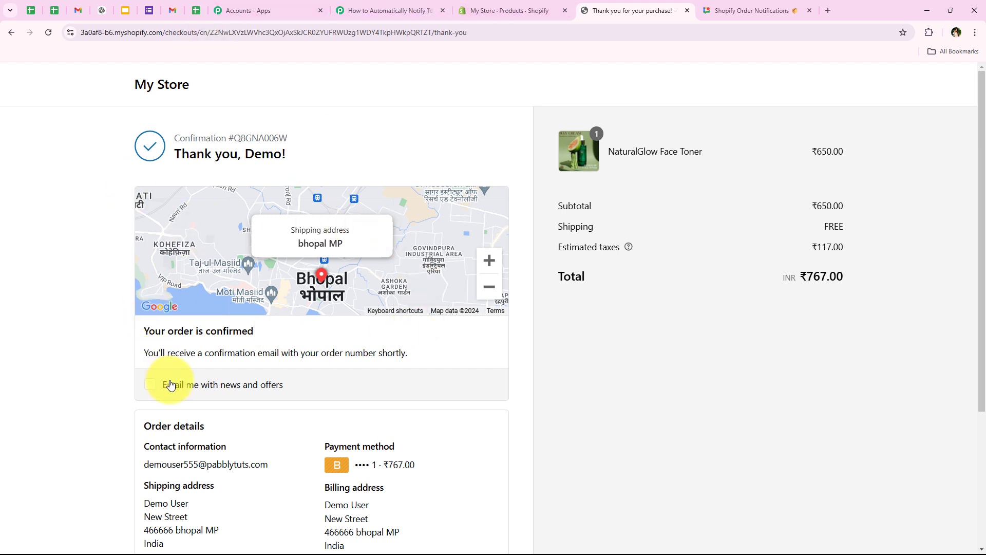
Step: Switch back to Pabbly Connect and examine the order data captured in the Shopify trigger's webhook response
{"action": "left_click", "coordinate": [377, 10]}
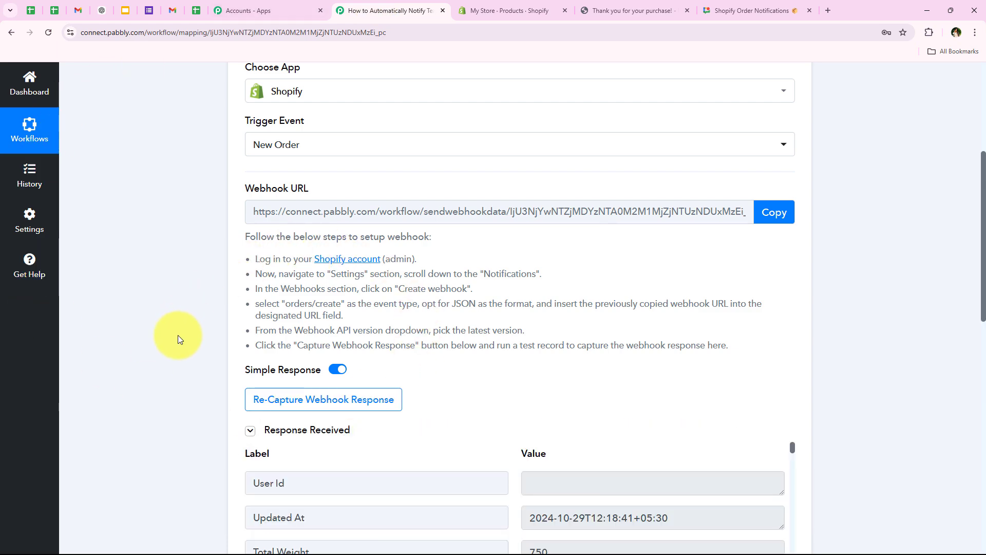
{"action": "scroll", "coordinate": [243, 408], "scroll_direction": "down", "scroll_amount": 4}
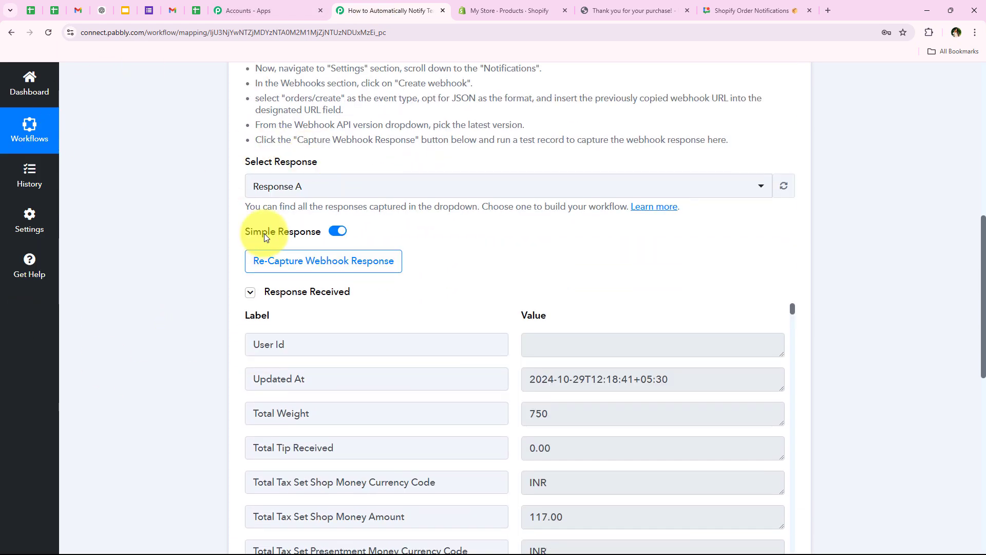
{"action": "scroll", "coordinate": [180, 262], "scroll_direction": "down", "scroll_amount": 3}
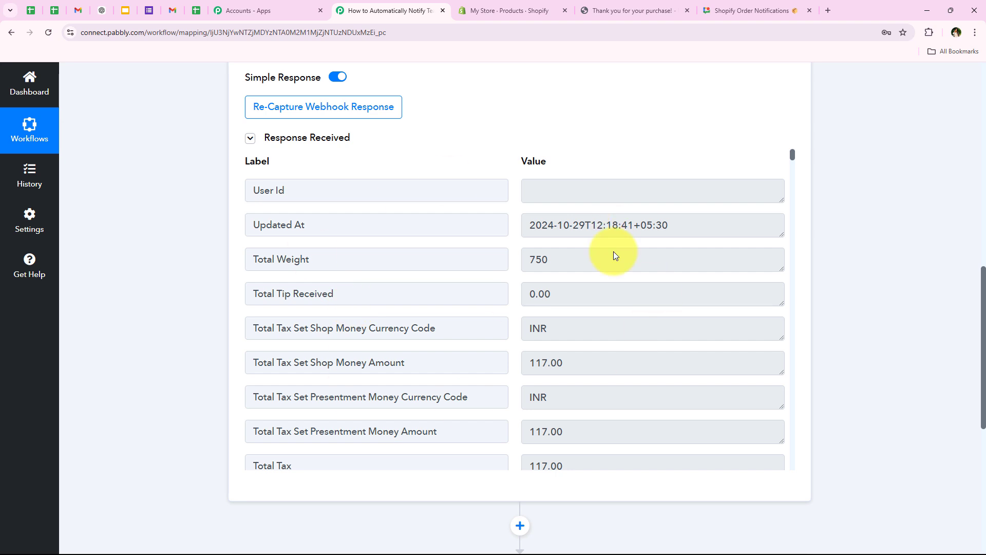
{"action": "scroll", "coordinate": [415, 267], "scroll_direction": "down", "scroll_amount": 5}
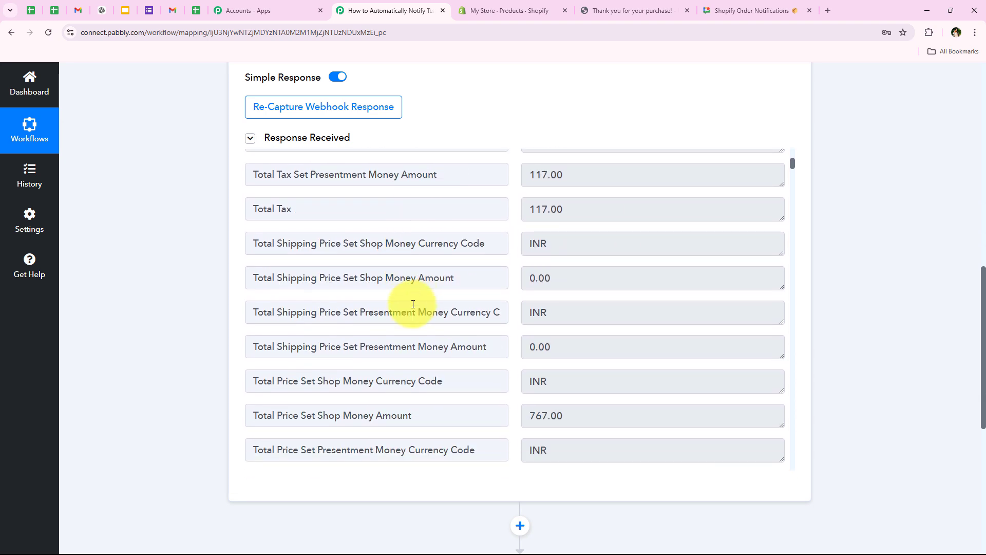
{"action": "scroll", "coordinate": [418, 305], "scroll_direction": "down", "scroll_amount": 10}
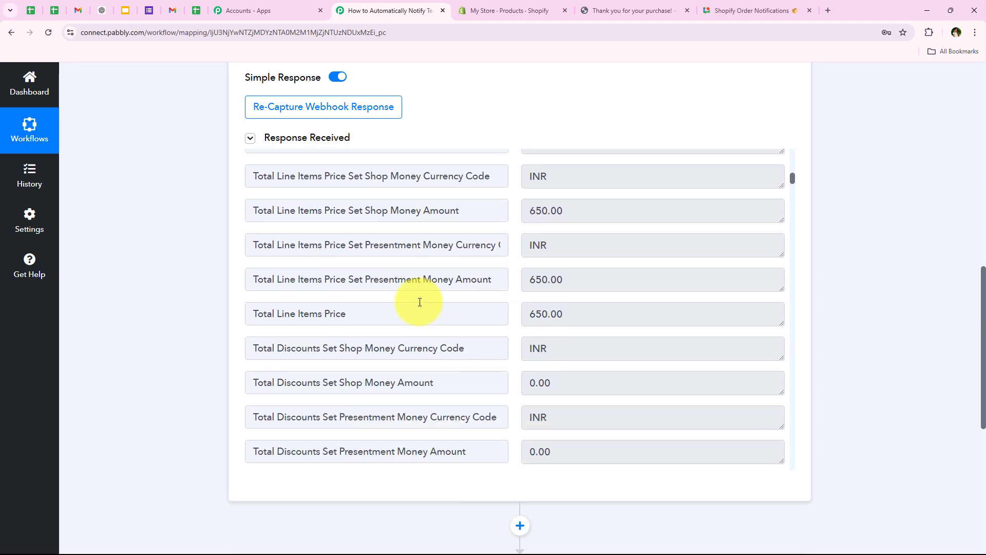
{"action": "scroll", "coordinate": [420, 303], "scroll_direction": "down", "scroll_amount": 15}
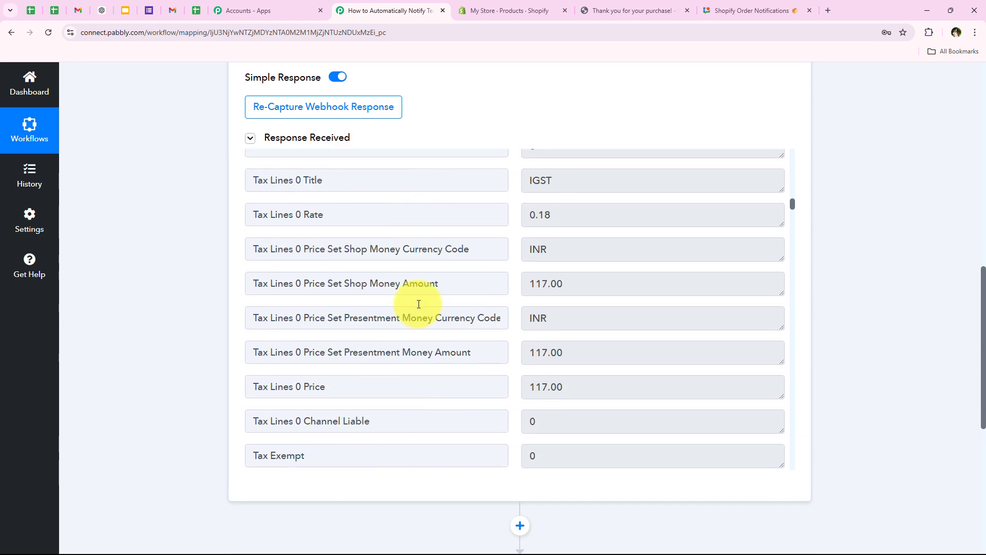
{"action": "scroll", "coordinate": [418, 304], "scroll_direction": "down", "scroll_amount": 15}
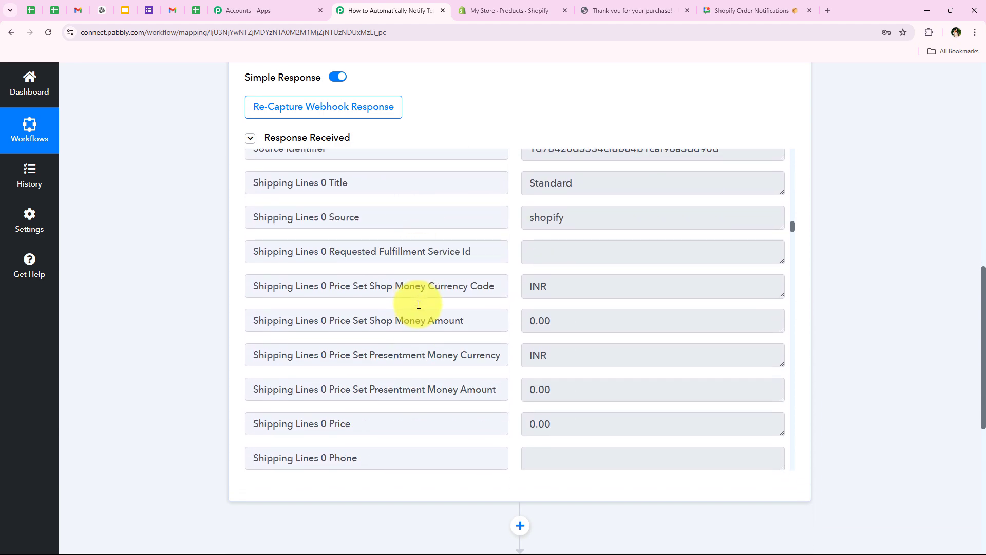
{"action": "scroll", "coordinate": [415, 309], "scroll_direction": "down", "scroll_amount": 15}
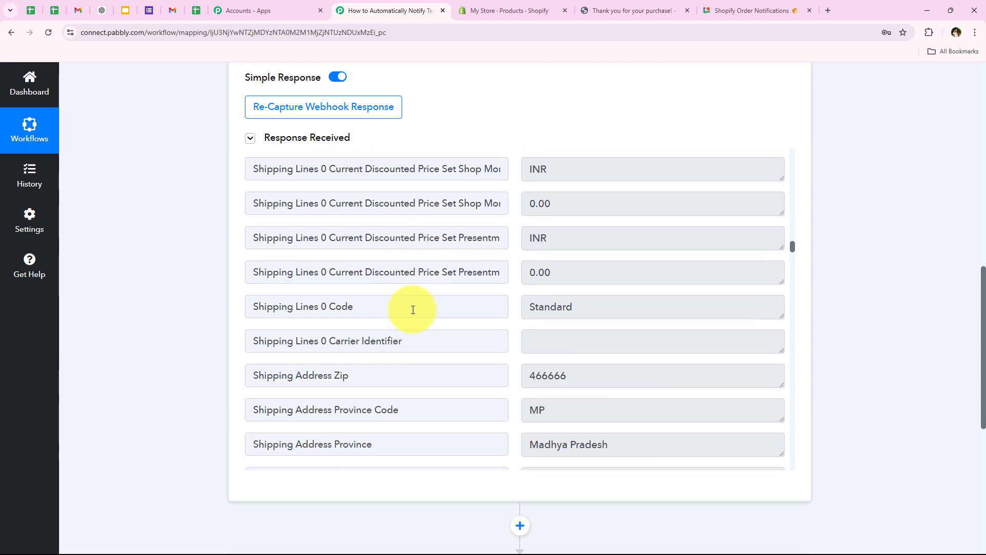
Step: Check the shipping address name, phone, province and zip, and the ordered item's title and price in the received response
{"action": "scroll", "coordinate": [411, 311], "scroll_direction": "down", "scroll_amount": 1}
{"action": "left_click_drag", "start_coordinate": [618, 357], "coordinate": [461, 357]}
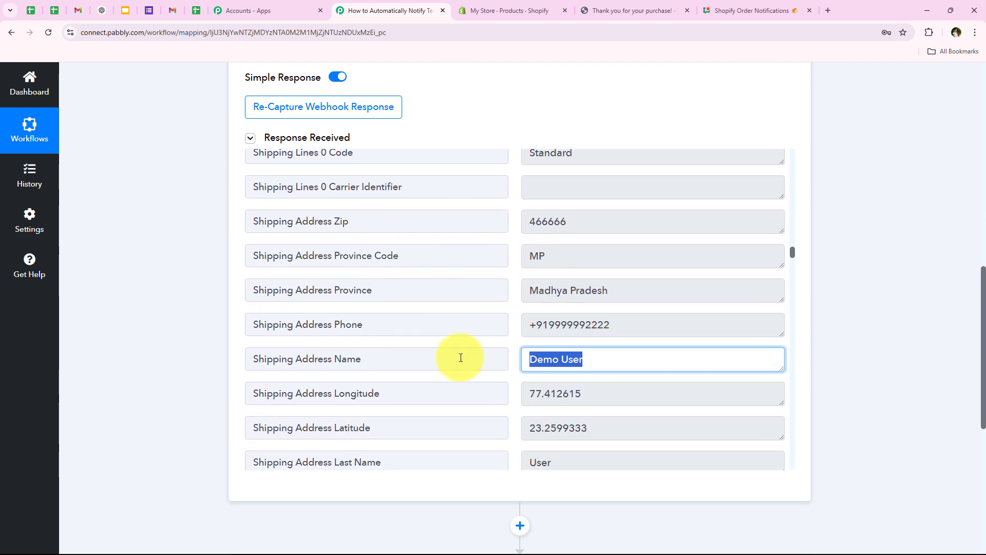
{"action": "left_click_drag", "start_coordinate": [622, 332], "coordinate": [418, 333]}
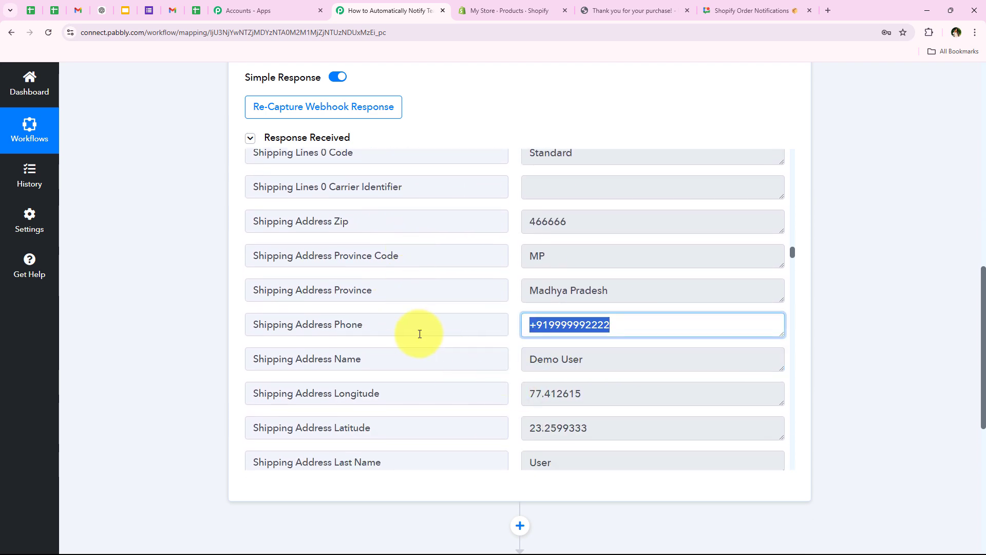
{"action": "left_click_drag", "start_coordinate": [639, 293], "coordinate": [441, 287]}
{"action": "left_click_drag", "start_coordinate": [576, 255], "coordinate": [435, 228]}
{"action": "left_click_drag", "start_coordinate": [588, 210], "coordinate": [488, 260]}
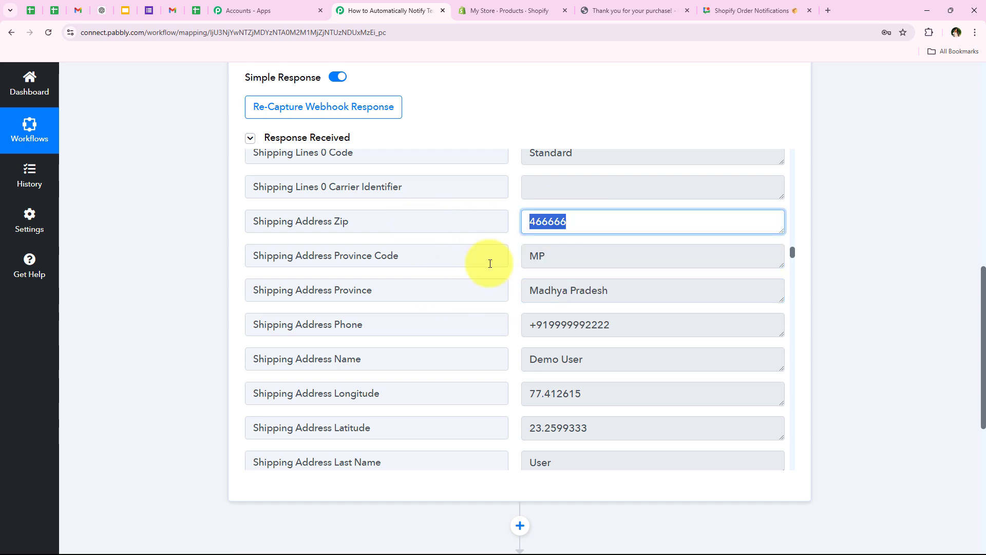
{"action": "scroll", "coordinate": [536, 309], "scroll_direction": "down", "scroll_amount": 5}
{"action": "scroll", "coordinate": [532, 313], "scroll_direction": "down", "scroll_amount": 15}
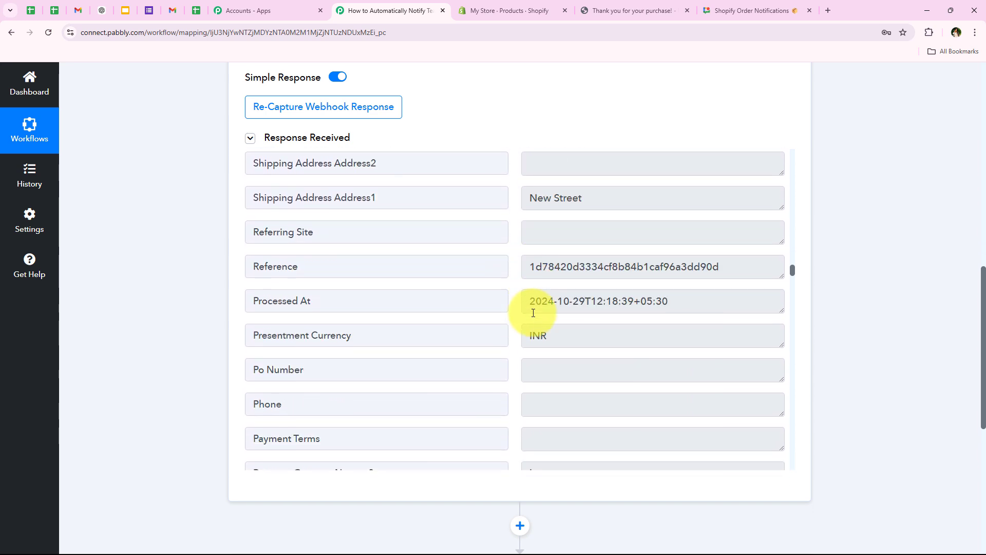
{"action": "scroll", "coordinate": [533, 313], "scroll_direction": "down", "scroll_amount": 9}
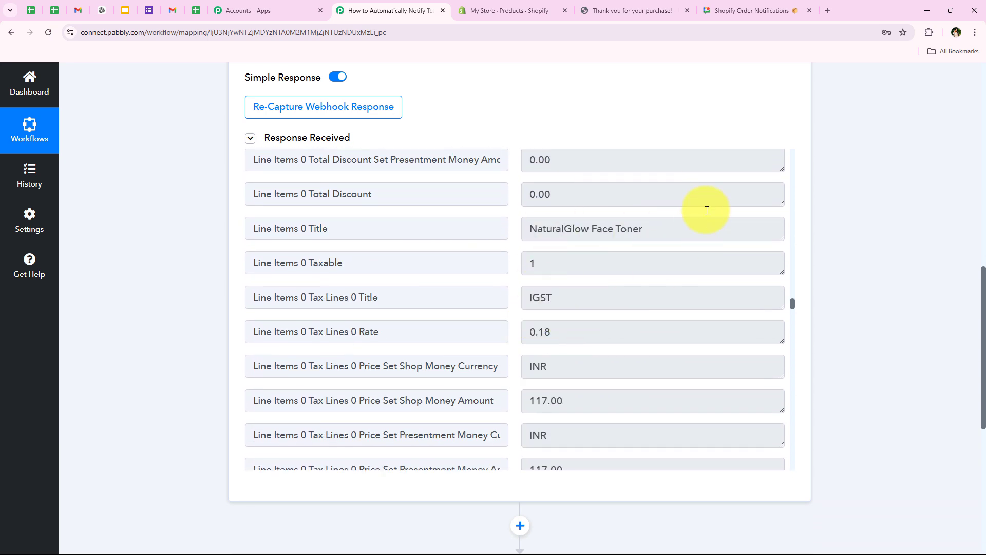
{"action": "left_click_drag", "start_coordinate": [682, 227], "coordinate": [464, 242]}
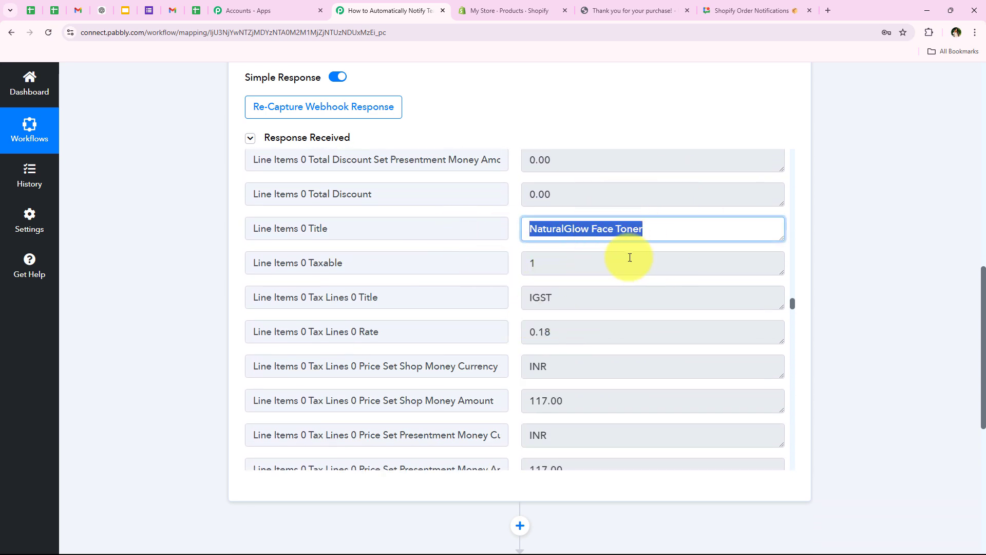
{"action": "scroll", "coordinate": [604, 411], "scroll_direction": "down", "scroll_amount": 15}
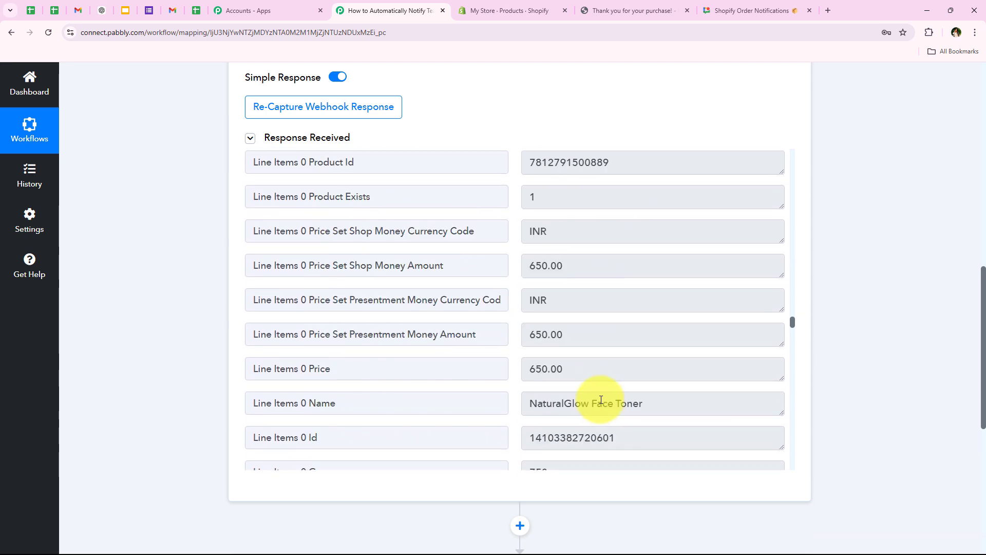
Step: Check the customer's email field further down in the captured Shopify order response
{"action": "scroll", "coordinate": [601, 400], "scroll_direction": "down", "scroll_amount": 7}
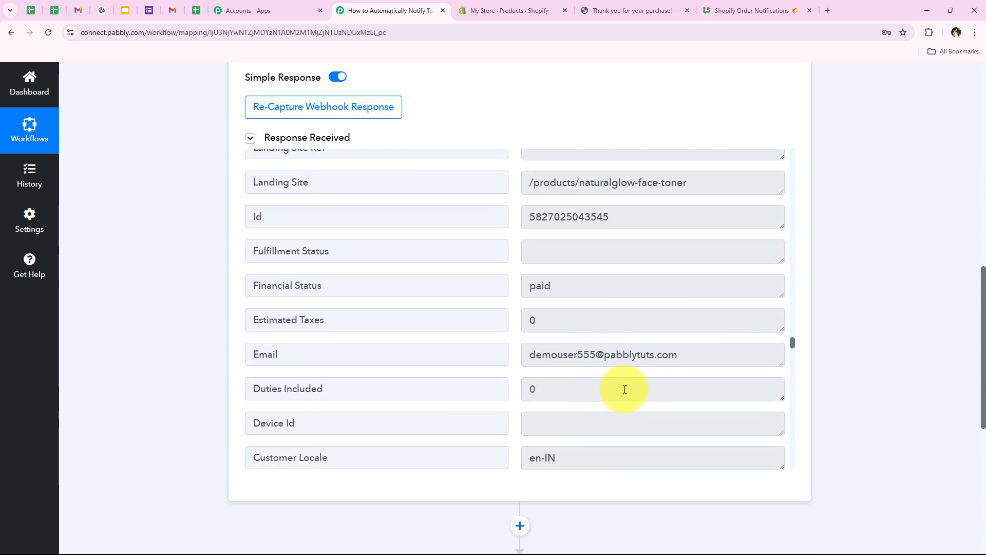
{"action": "left_click_drag", "start_coordinate": [709, 351], "coordinate": [383, 366]}
{"action": "left_click", "coordinate": [161, 373]}
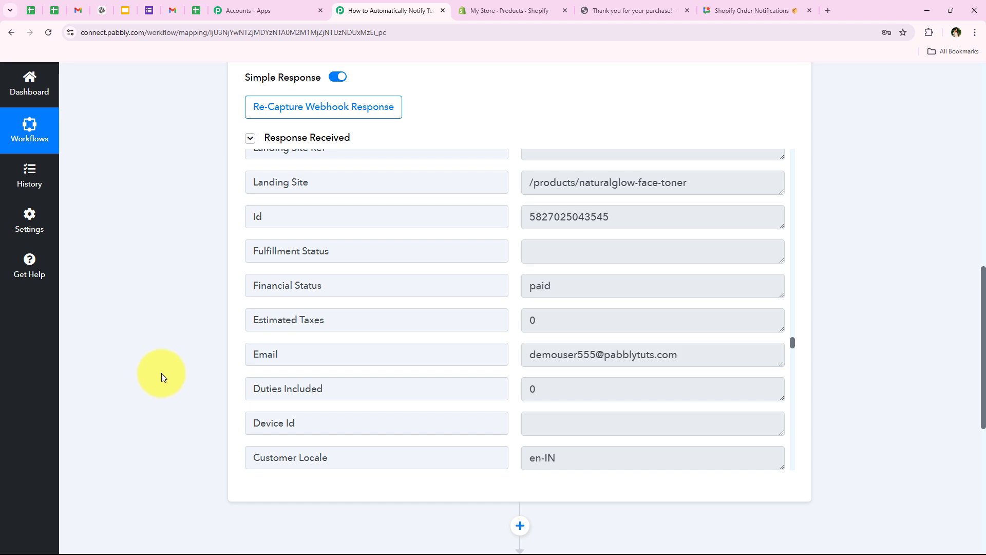
Step: Collapse the Shopify New Order trigger so the workflow's action step is in reach
{"action": "scroll", "coordinate": [164, 300], "scroll_direction": "up", "scroll_amount": 2}
{"action": "scroll", "coordinate": [164, 300], "scroll_direction": "up", "scroll_amount": 12}
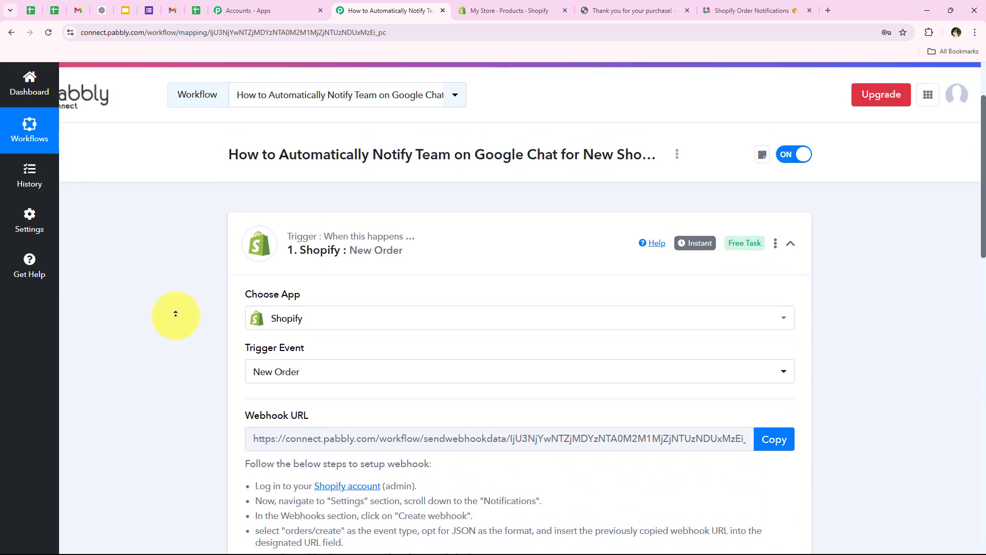
{"action": "left_click", "coordinate": [474, 295]}
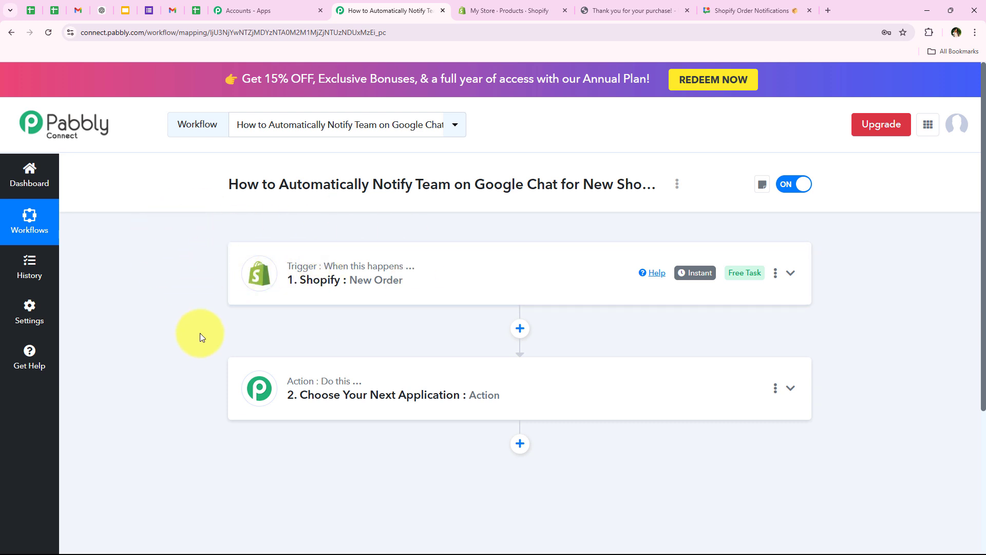
{"action": "scroll", "coordinate": [272, 348], "scroll_direction": "down", "scroll_amount": 2}
{"action": "scroll", "coordinate": [272, 343], "scroll_direction": "down", "scroll_amount": 2}
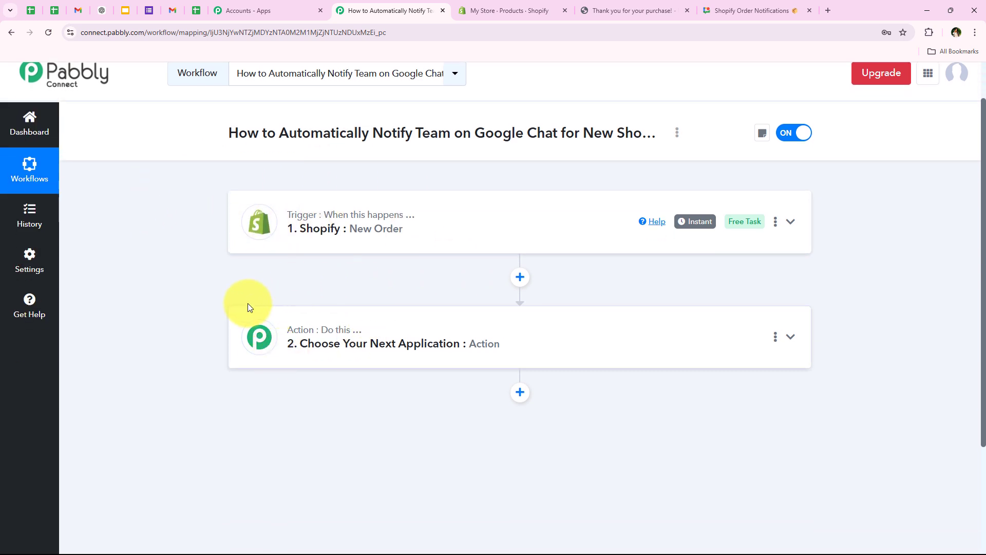
{"action": "scroll", "coordinate": [248, 303], "scroll_direction": "up", "scroll_amount": 3}
Step: Glance at the Google Chat space, return to Pabbly Connect and choose Google Chat Hangout as the action step's app
{"action": "left_click", "coordinate": [742, 10]}
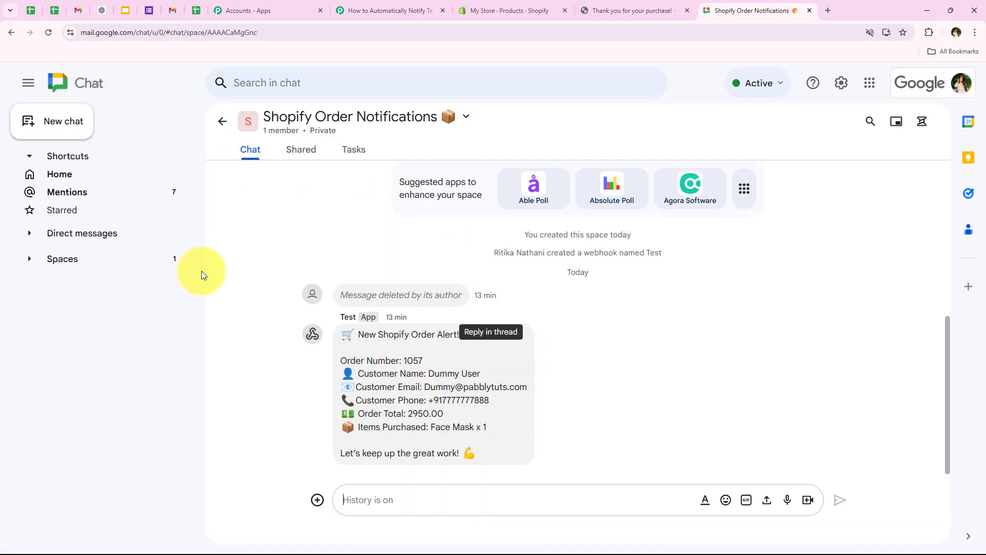
{"action": "left_click", "coordinate": [355, 11]}
{"action": "left_click", "coordinate": [267, 380]}
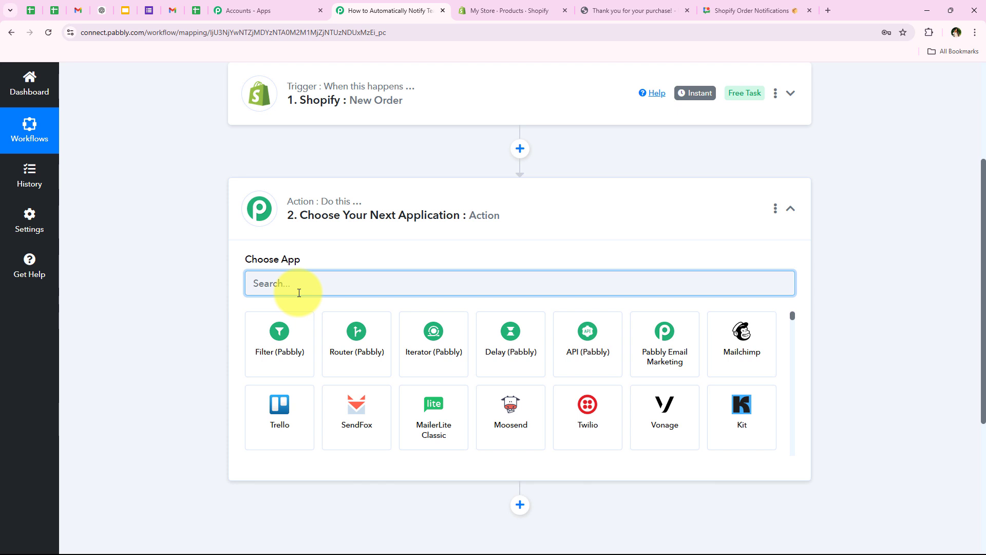
{"action": "type", "text": "oo"}
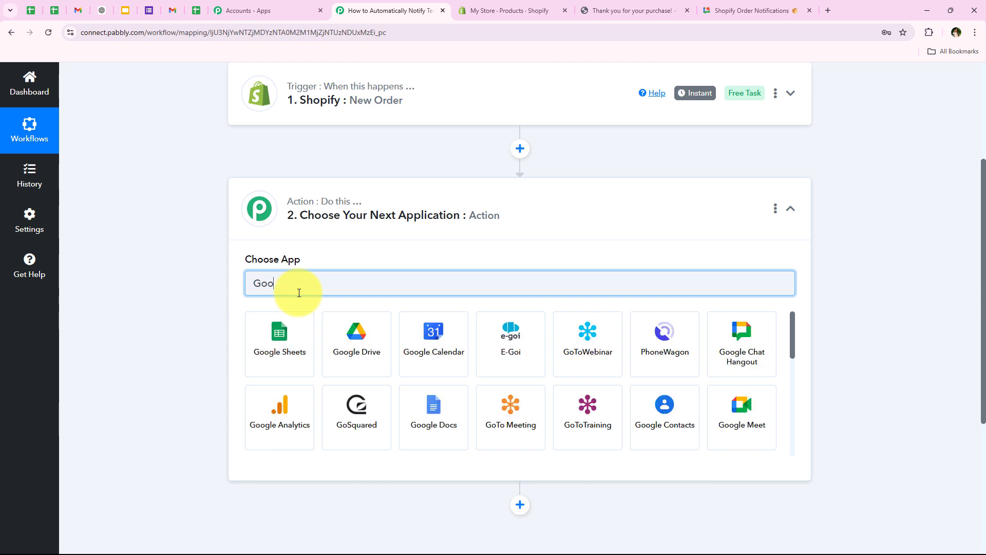
{"action": "type", "text": "gle C"}
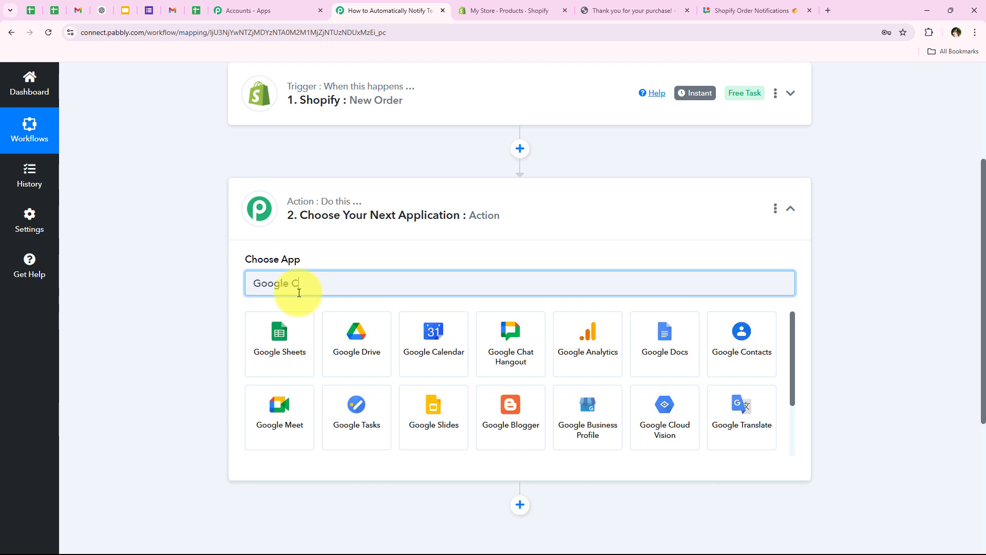
{"action": "type", "text": "h"}
{"action": "left_click", "coordinate": [271, 336]}
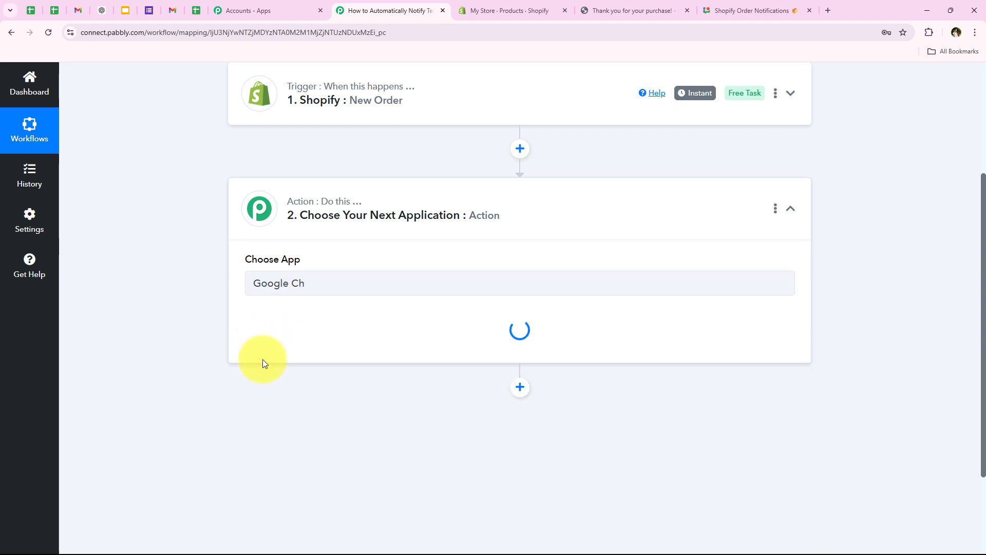
Step: Set the action event to Create Message and connect Google Chat Hangout
{"action": "double_click", "coordinate": [247, 312]}
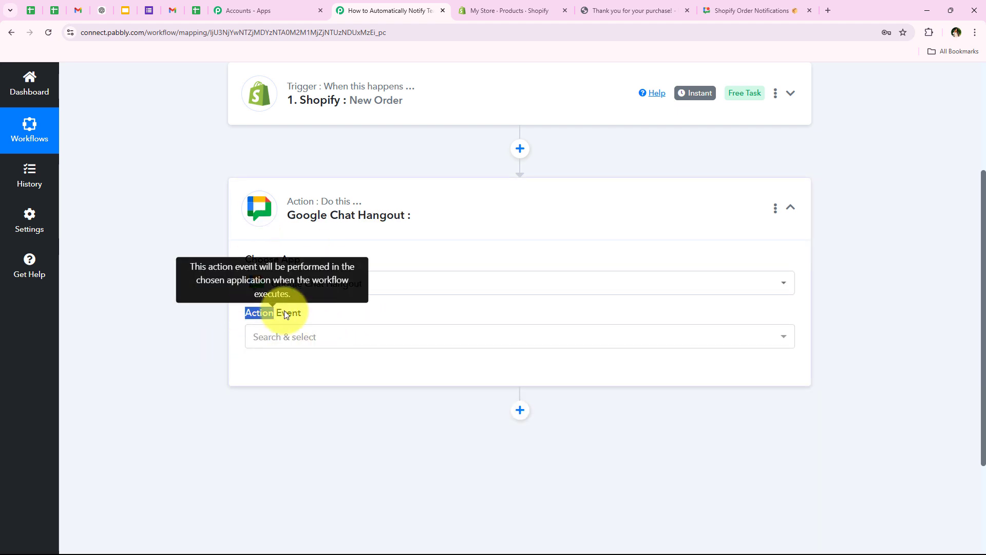
{"action": "left_click", "coordinate": [260, 343]}
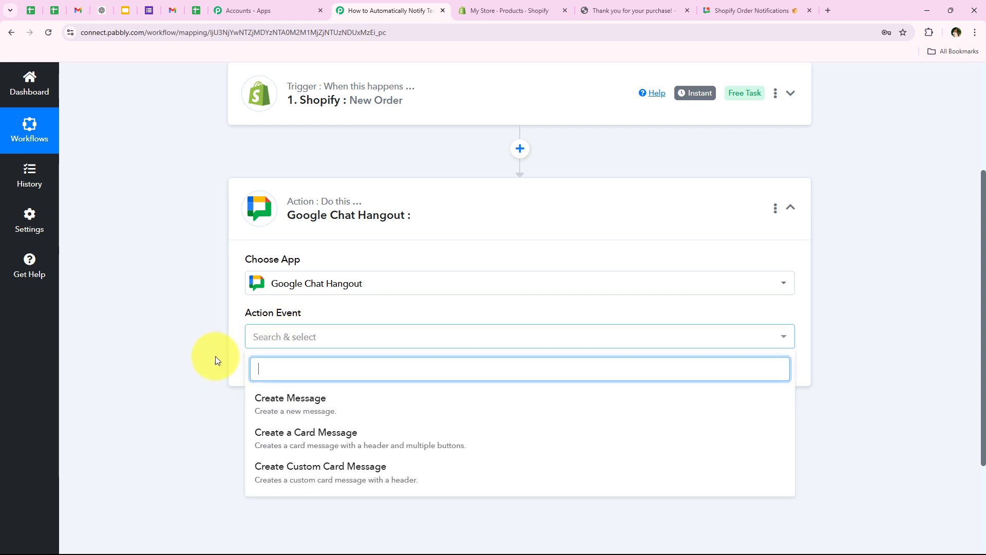
{"action": "left_click", "coordinate": [389, 406]}
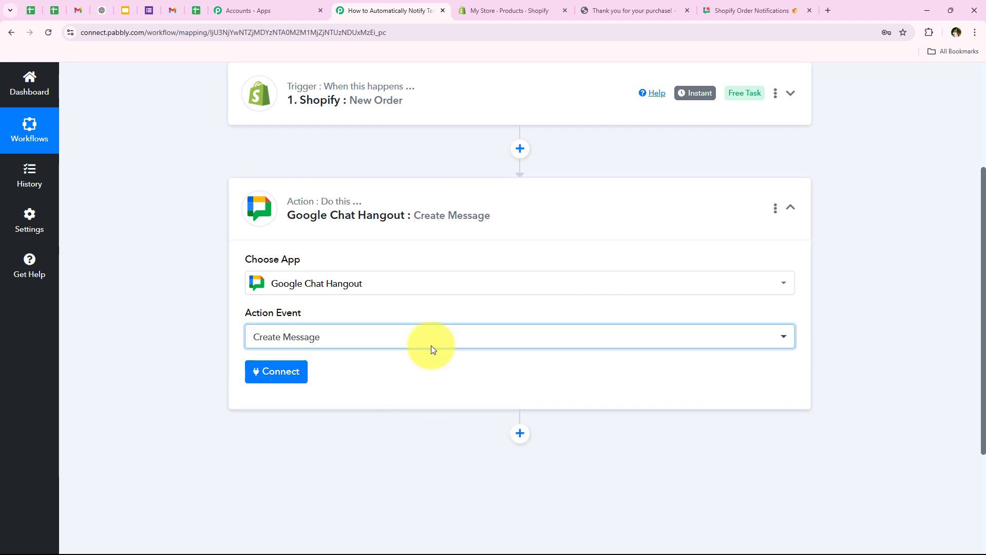
{"action": "left_click", "coordinate": [265, 376]}
Step: Review the Chat Webhook URL field and its note about the Google Workspace account requirement
{"action": "scroll", "coordinate": [168, 368], "scroll_direction": "down", "scroll_amount": 2}
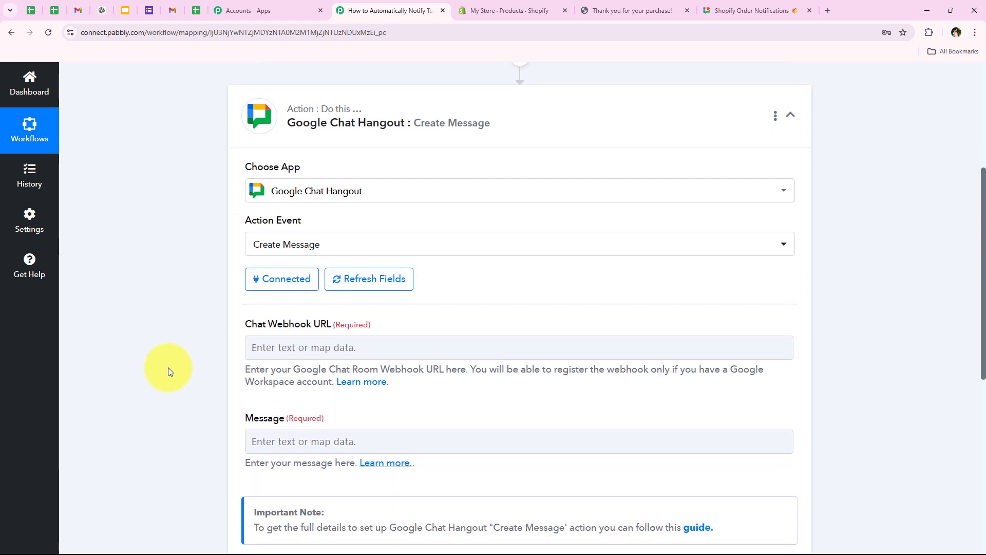
{"action": "scroll", "coordinate": [168, 368], "scroll_direction": "down", "scroll_amount": 1}
{"action": "left_click_drag", "start_coordinate": [245, 265], "coordinate": [340, 272]}
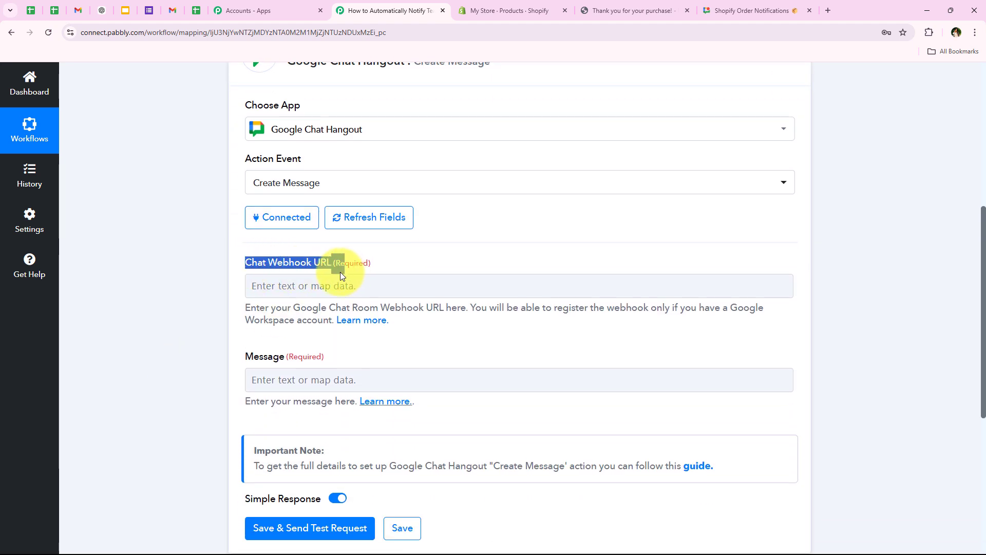
{"action": "left_click", "coordinate": [434, 344]}
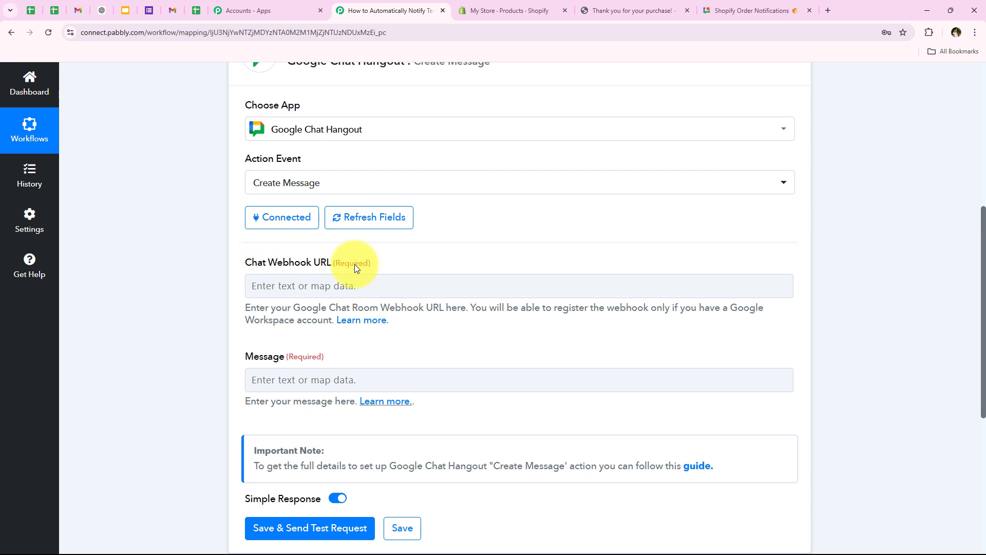
{"action": "left_click_drag", "start_coordinate": [248, 303], "coordinate": [686, 321]}
{"action": "left_click", "coordinate": [495, 319]}
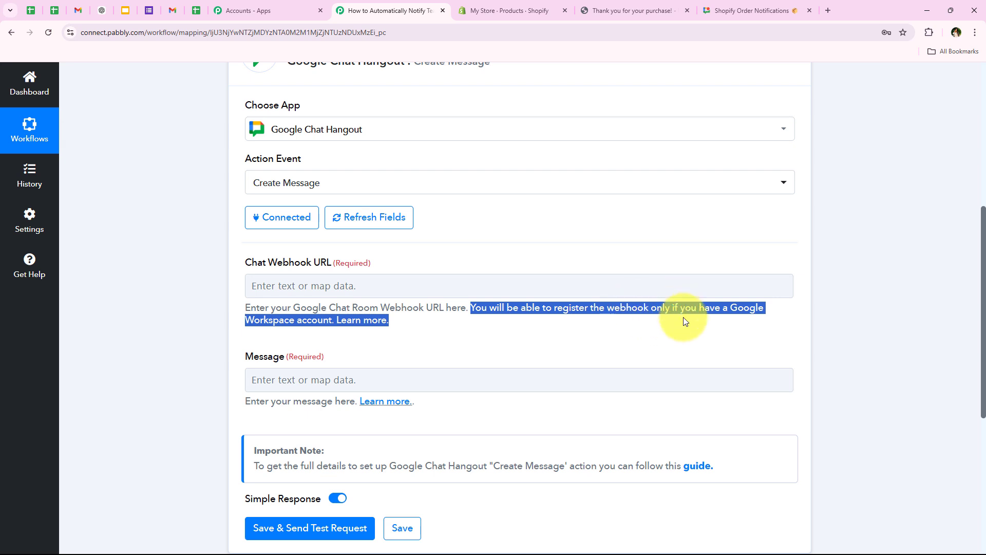
Step: Open the linked help article for the Chat Webhook URL field
{"action": "left_click", "coordinate": [242, 327]}
{"action": "left_click", "coordinate": [363, 325]}
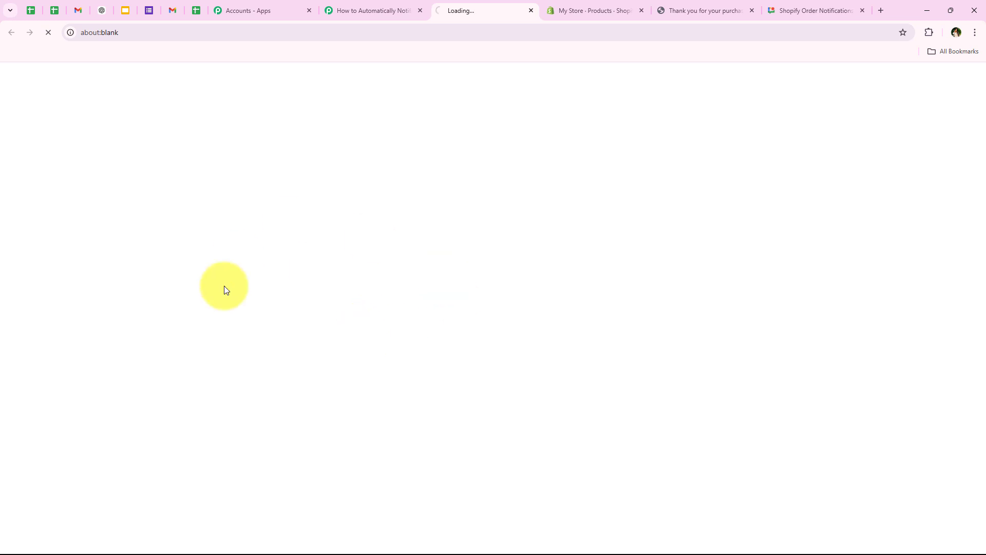
{"action": "left_click", "coordinate": [348, 4]}
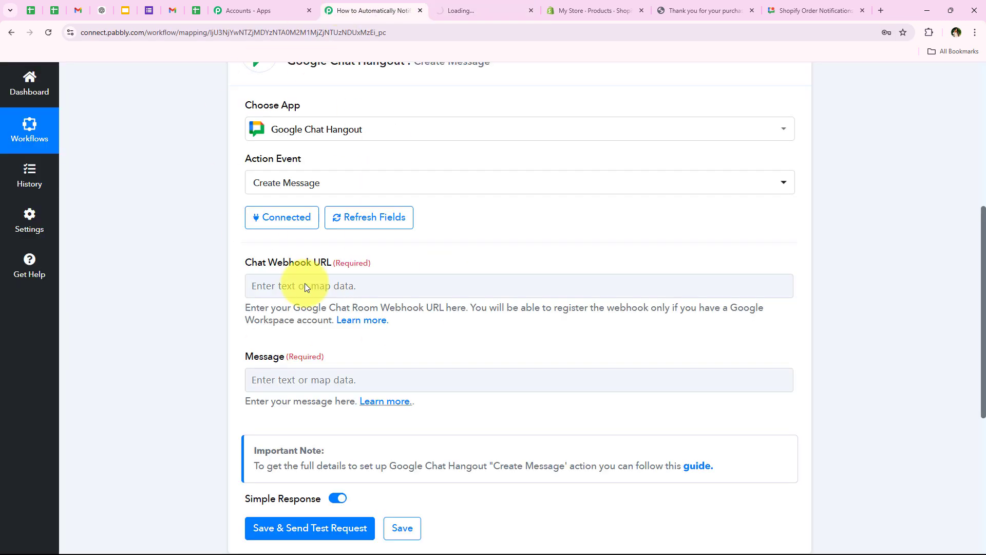
{"action": "left_click", "coordinate": [447, 9]}
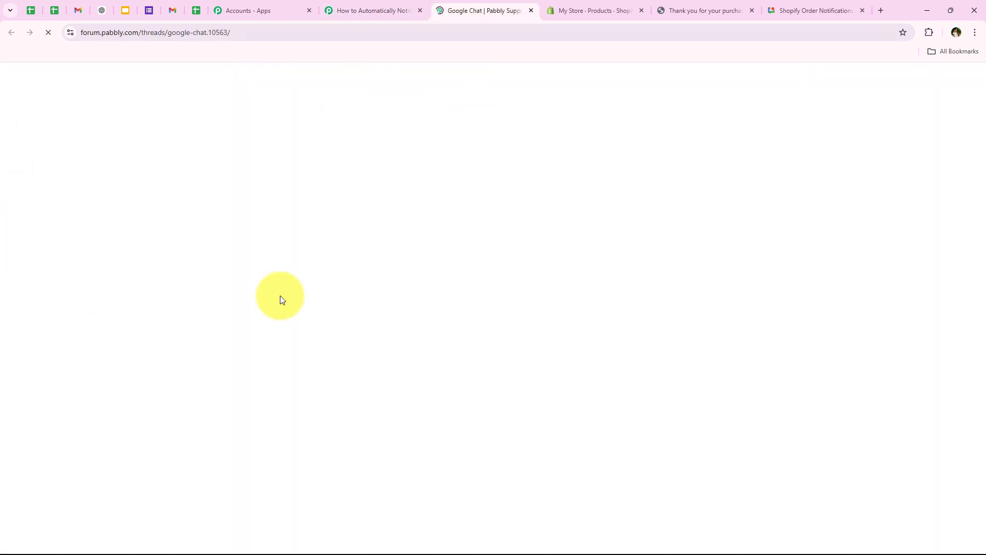
Step: Read the forum instructions for registering an incoming webhook in a Google Chat space
{"action": "scroll", "coordinate": [160, 261], "scroll_direction": "down", "scroll_amount": 7}
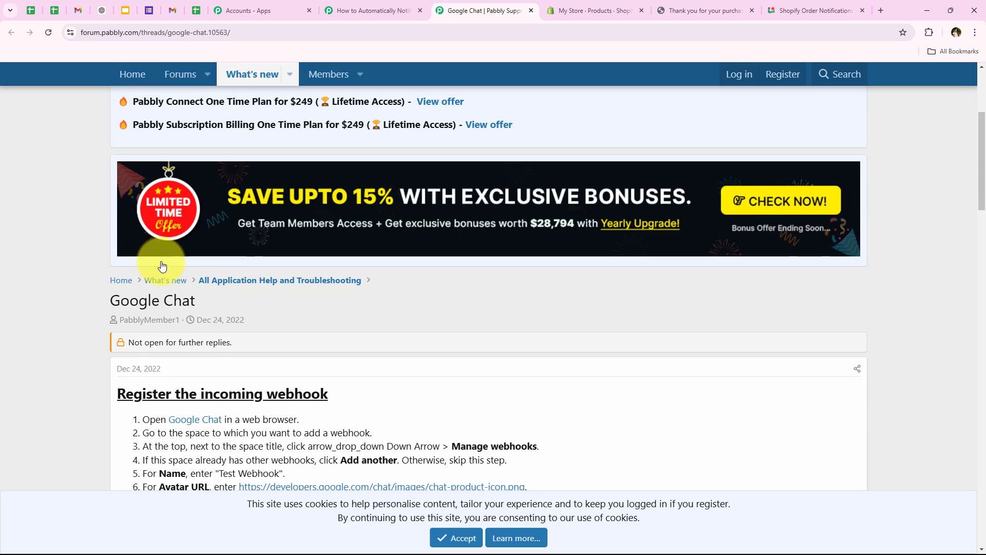
{"action": "left_click_drag", "start_coordinate": [140, 268], "coordinate": [415, 377]}
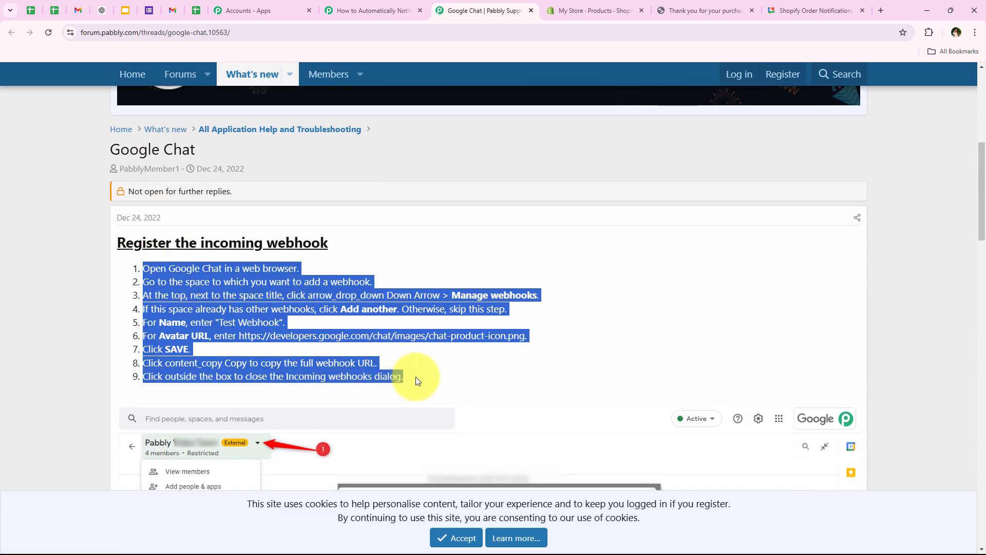
{"action": "left_click", "coordinate": [418, 377]}
{"action": "scroll", "coordinate": [499, 250], "scroll_direction": "down", "scroll_amount": 1}
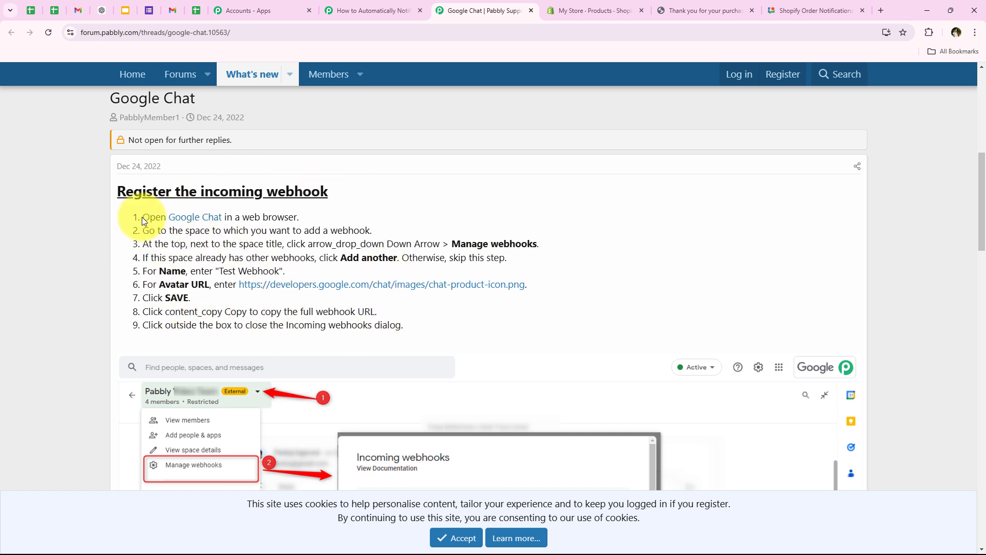
{"action": "left_click_drag", "start_coordinate": [143, 217], "coordinate": [302, 218]}
{"action": "left_click_drag", "start_coordinate": [143, 232], "coordinate": [374, 230]}
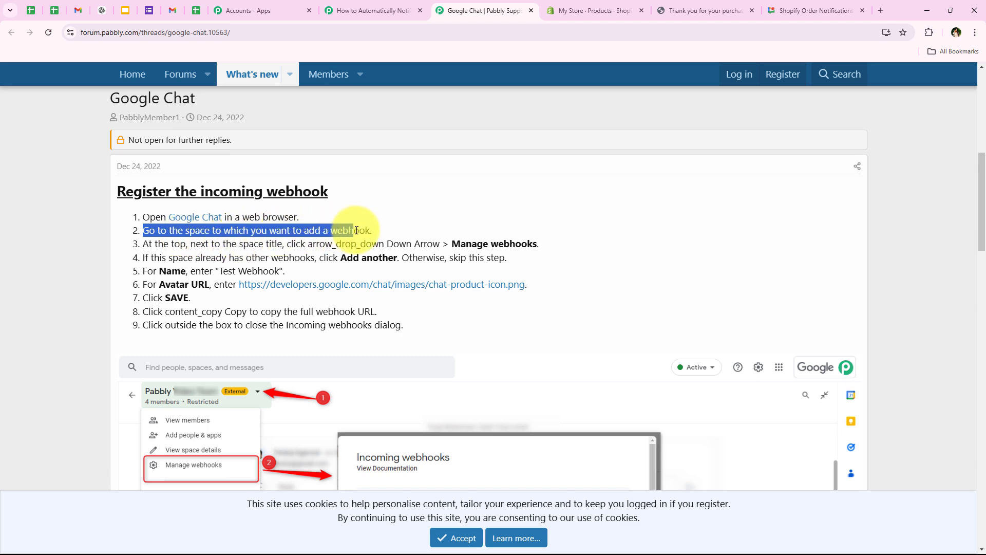
{"action": "left_click", "coordinate": [384, 224]}
Step: Switch to Google Chat and open the webhook management of the Shopify Order Notifications space
{"action": "left_click", "coordinate": [823, 4]}
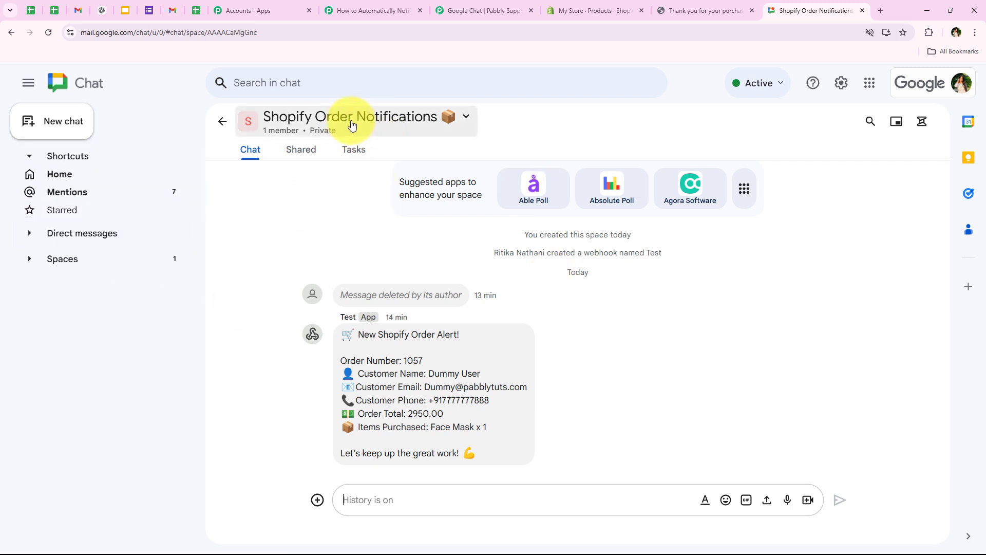
{"action": "left_click", "coordinate": [380, 117]}
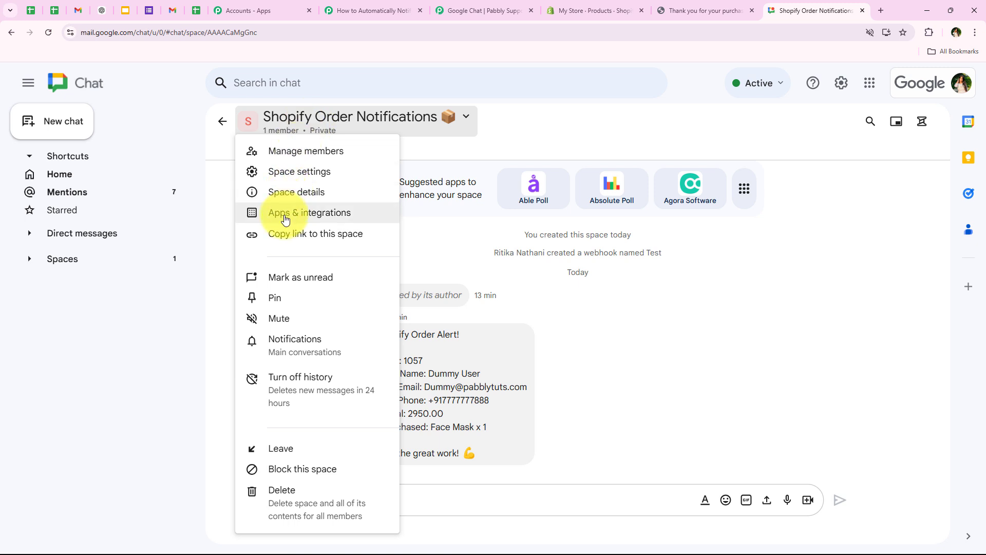
{"action": "left_click", "coordinate": [376, 213]}
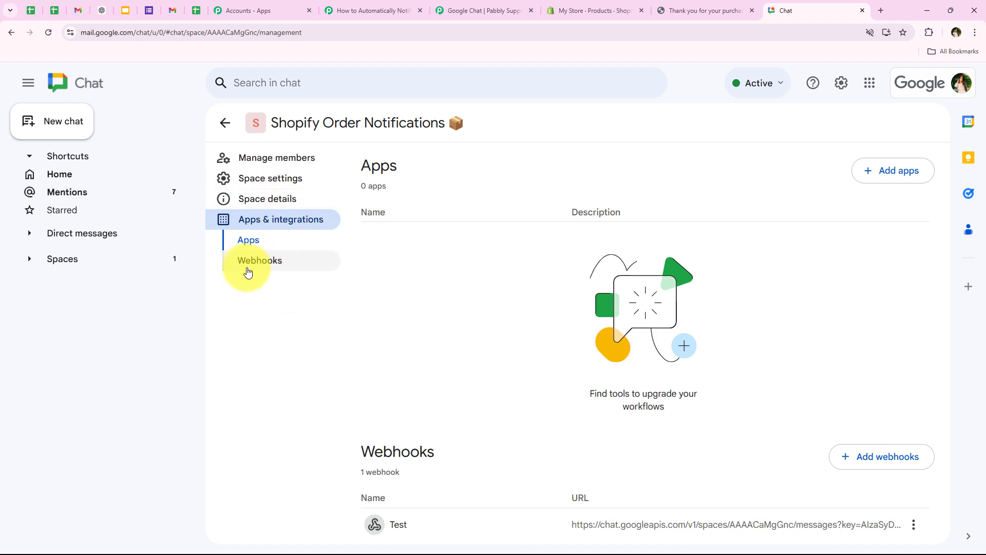
{"action": "left_click", "coordinate": [255, 270]}
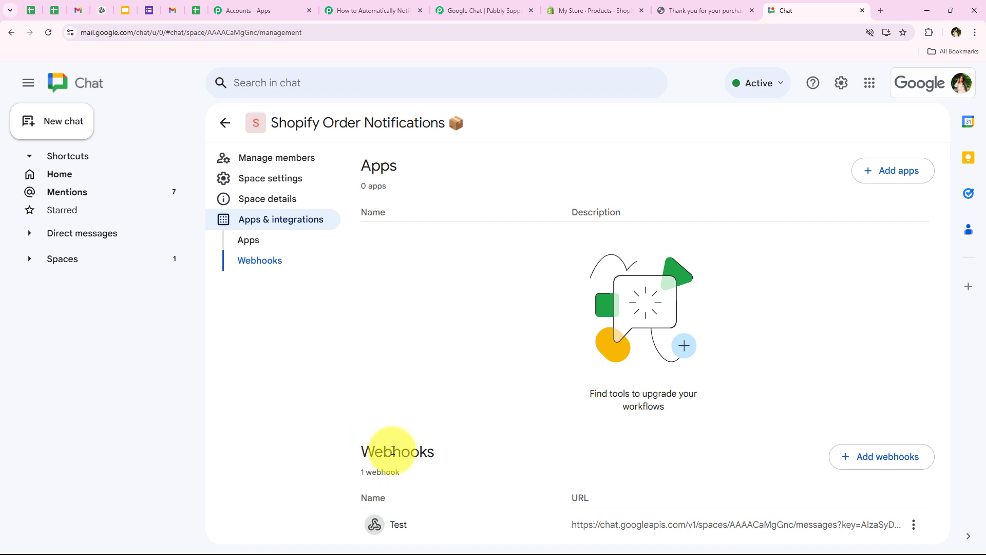
{"action": "left_click_drag", "start_coordinate": [393, 450], "coordinate": [498, 451]}
{"action": "left_click", "coordinate": [498, 451]}
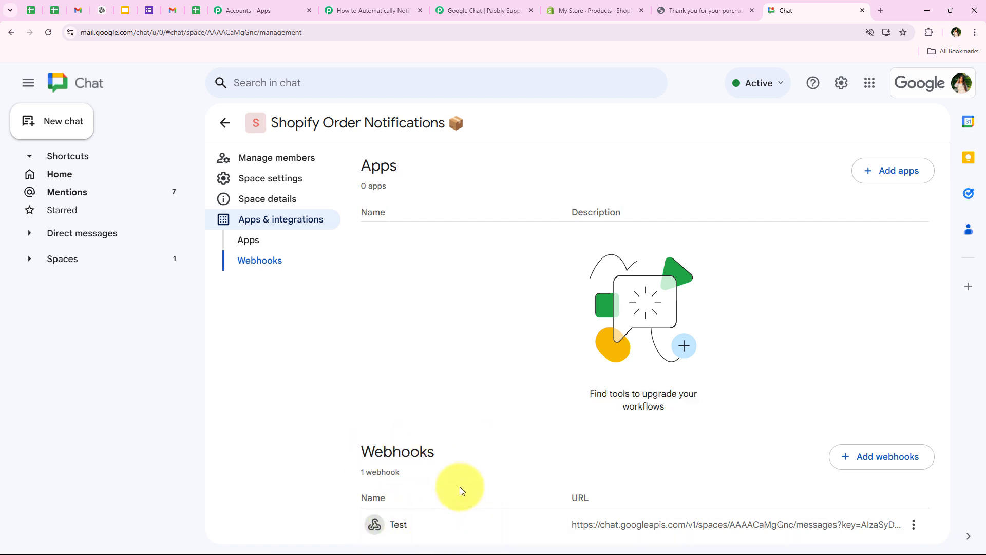
Step: Add an incoming webhook named "Shopify Order" without an avatar URL and save it
{"action": "left_click", "coordinate": [880, 464]}
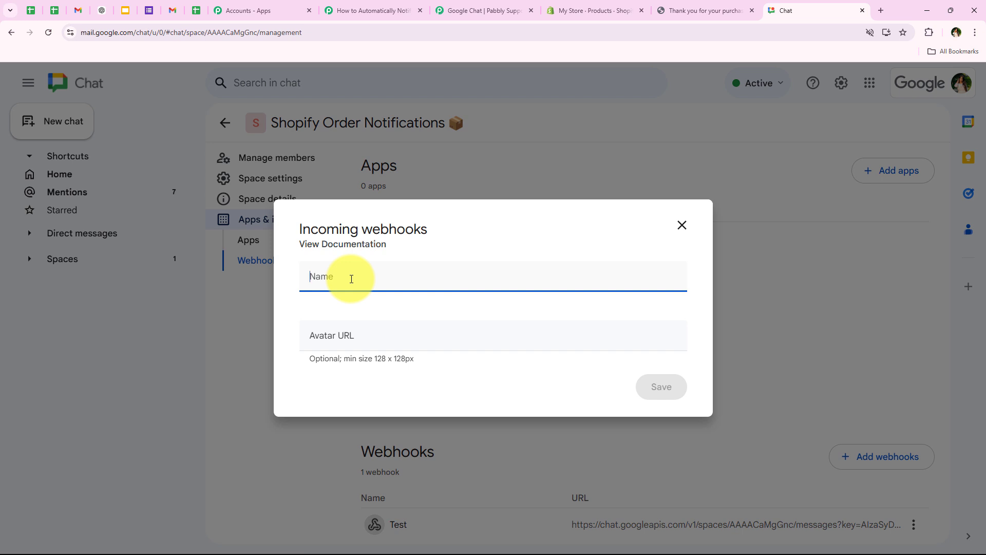
{"action": "type", "text": "Shopify Order"}
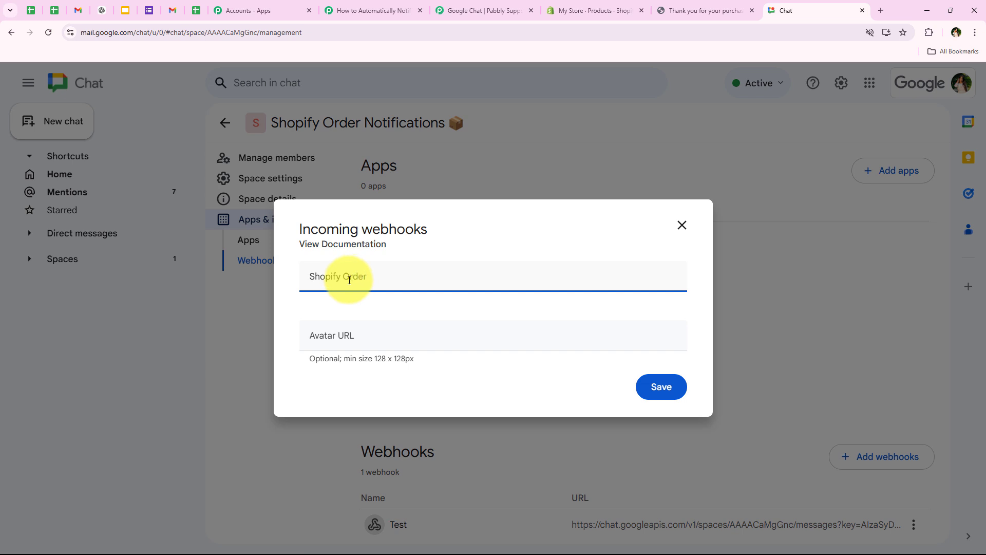
{"action": "left_click", "coordinate": [334, 315]}
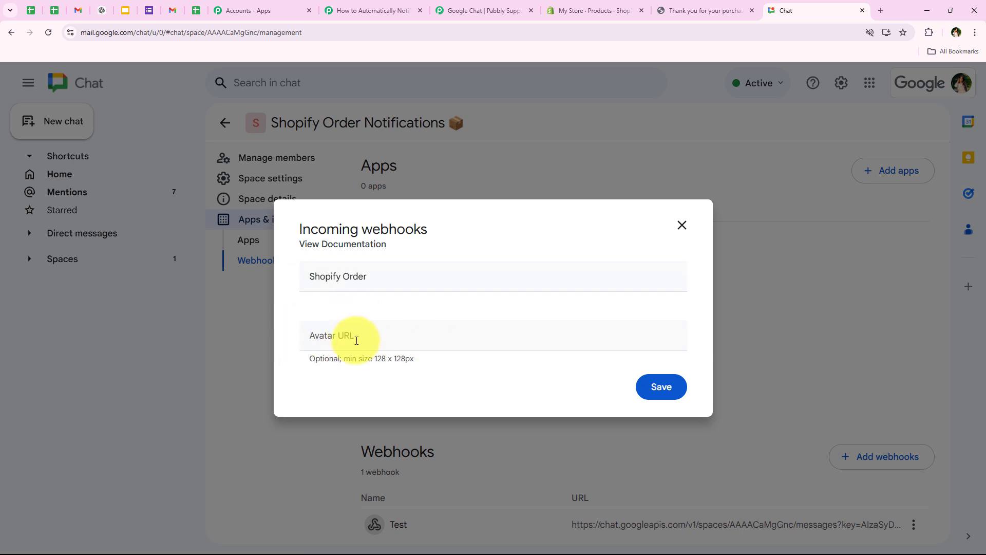
{"action": "left_click", "coordinate": [652, 388]}
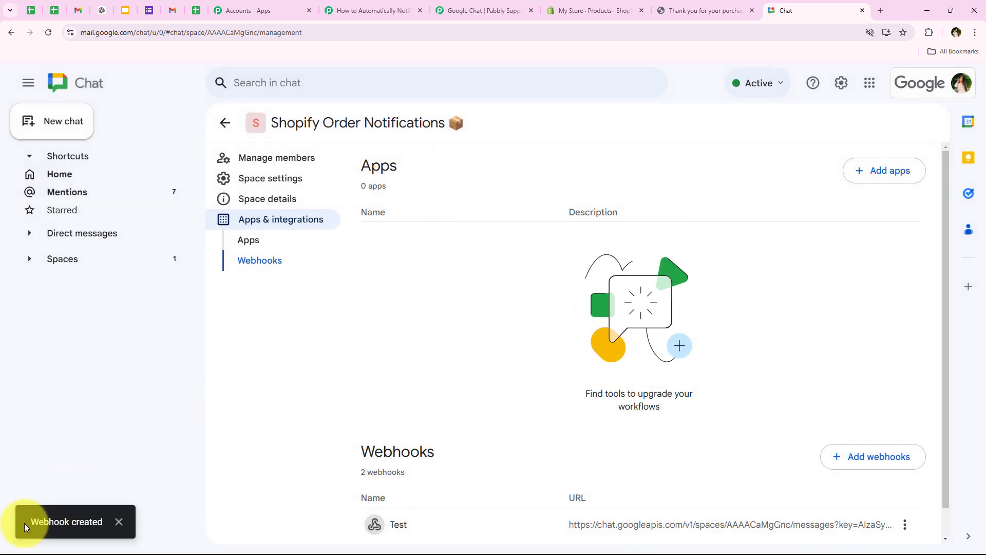
Step: Check the space's webhook list for the new Shopify Order webhook
{"action": "left_click_drag", "start_coordinate": [24, 526], "coordinate": [101, 523]}
{"action": "scroll", "coordinate": [431, 324], "scroll_direction": "down", "scroll_amount": 1}
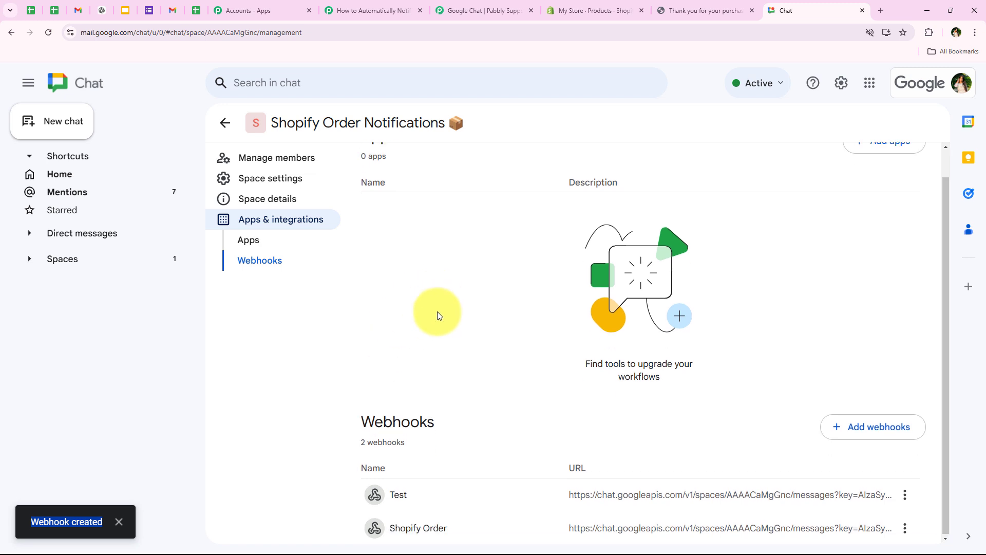
{"action": "left_click_drag", "start_coordinate": [392, 522], "coordinate": [447, 526]}
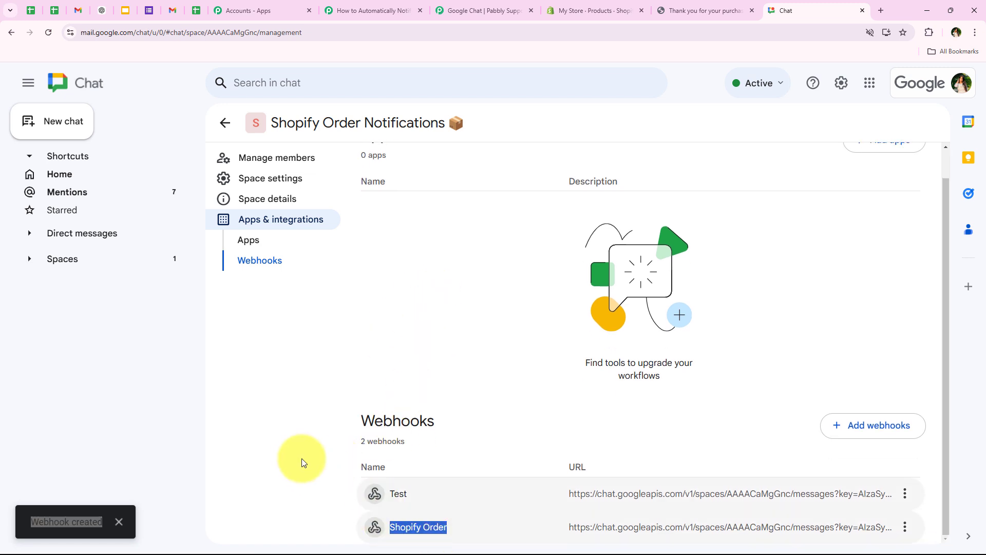
Step: Copy the Shopify Order webhook's link from the Google Chat space and paste it as the Chat Webhook URL in the Pabbly Connect action
{"action": "left_click", "coordinate": [294, 455]}
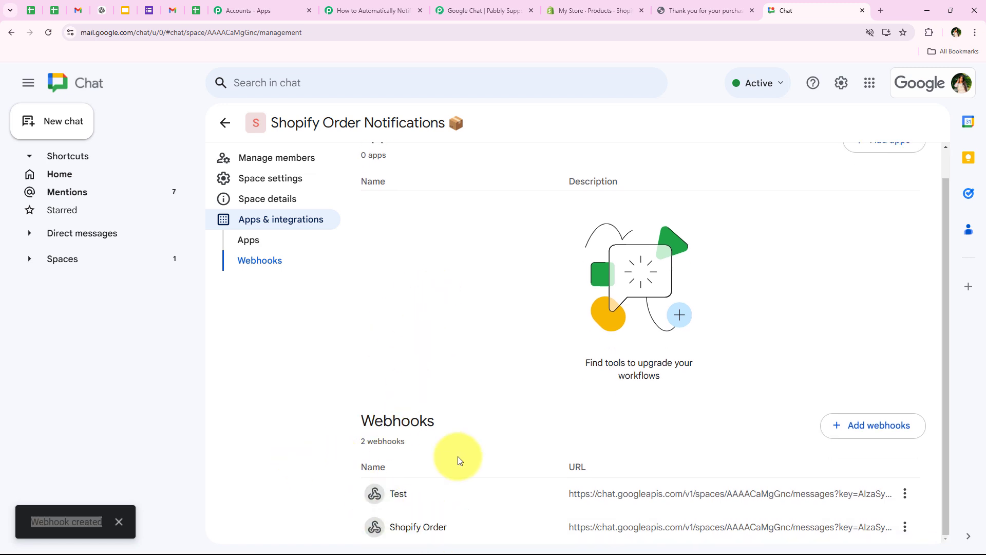
{"action": "left_click", "coordinate": [904, 527]}
{"action": "left_click", "coordinate": [907, 471]}
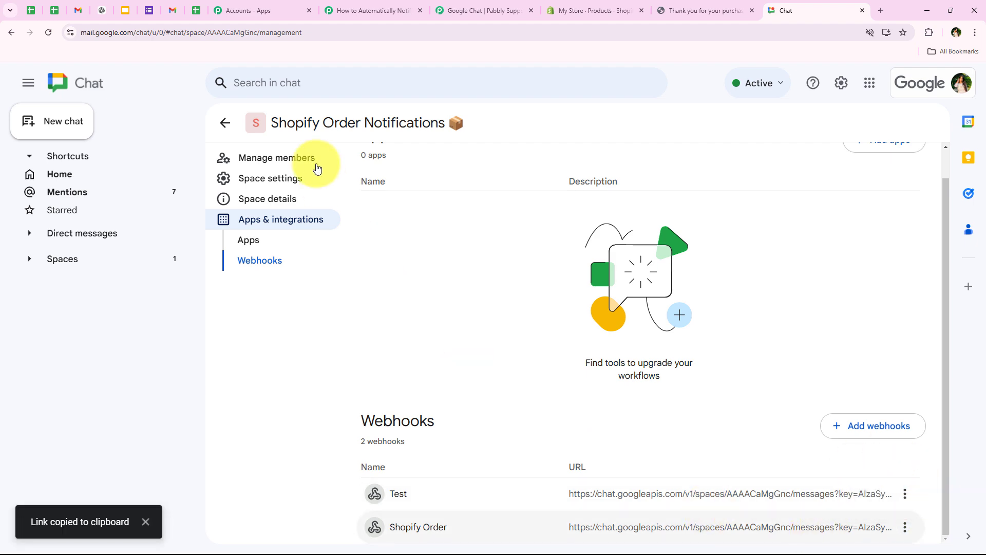
{"action": "left_click", "coordinate": [226, 121]}
{"action": "left_click", "coordinate": [373, 6]}
{"action": "left_click", "coordinate": [333, 280]}
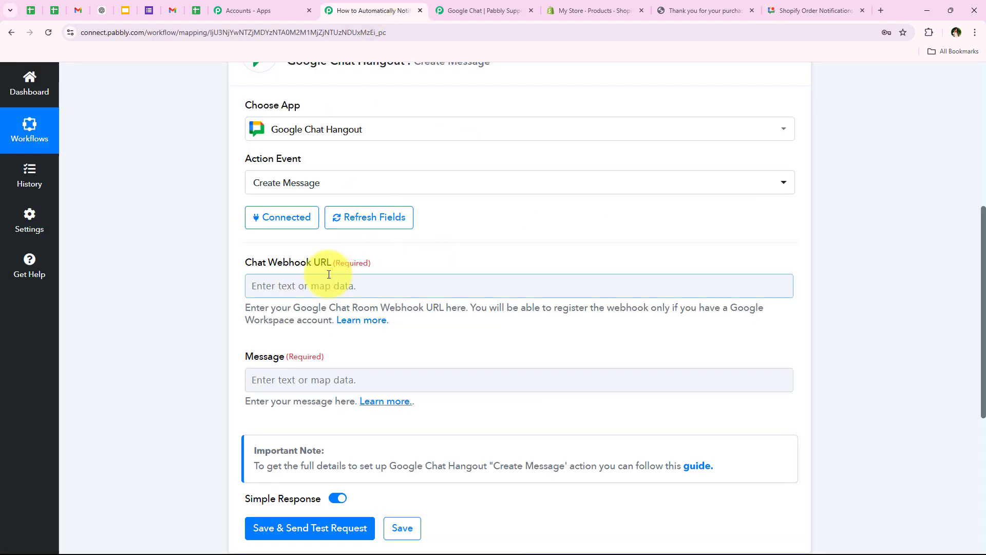
{"action": "right_click", "coordinate": [329, 282]}
{"action": "left_click", "coordinate": [354, 391]}
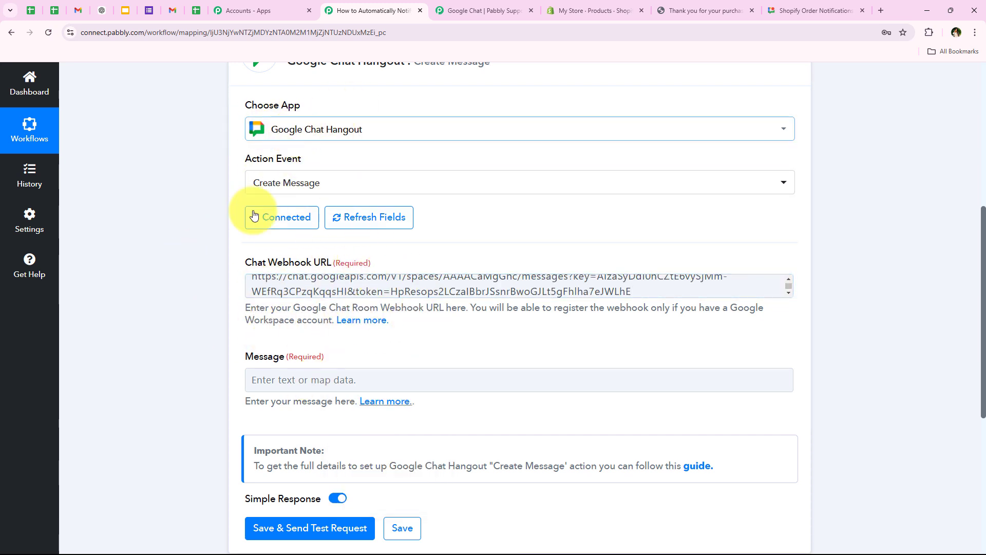
Step: Paste the "New Shopify Order Alert!" template with order, customer and item labels into the Message field
{"action": "scroll", "coordinate": [241, 288], "scroll_direction": "down", "scroll_amount": 3}
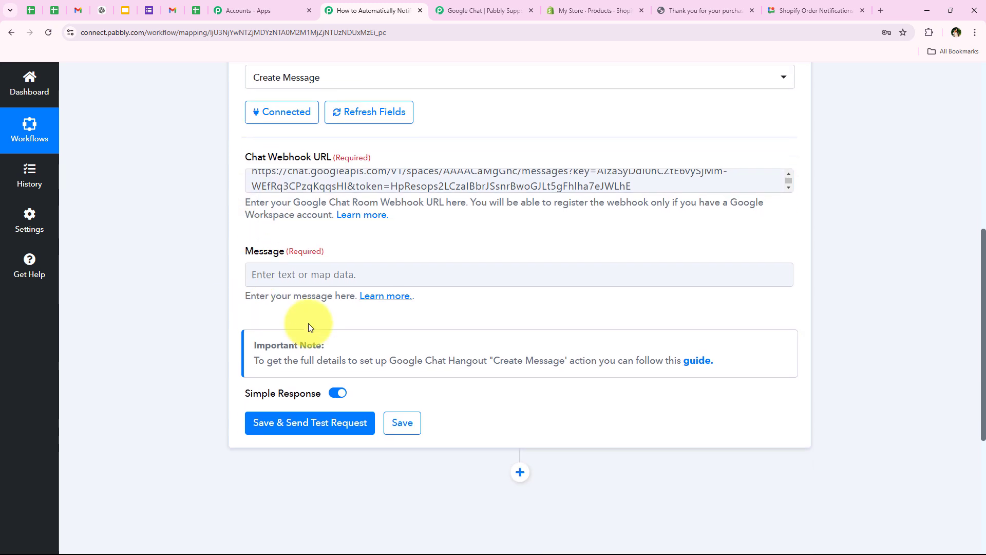
{"action": "left_click", "coordinate": [223, 244]}
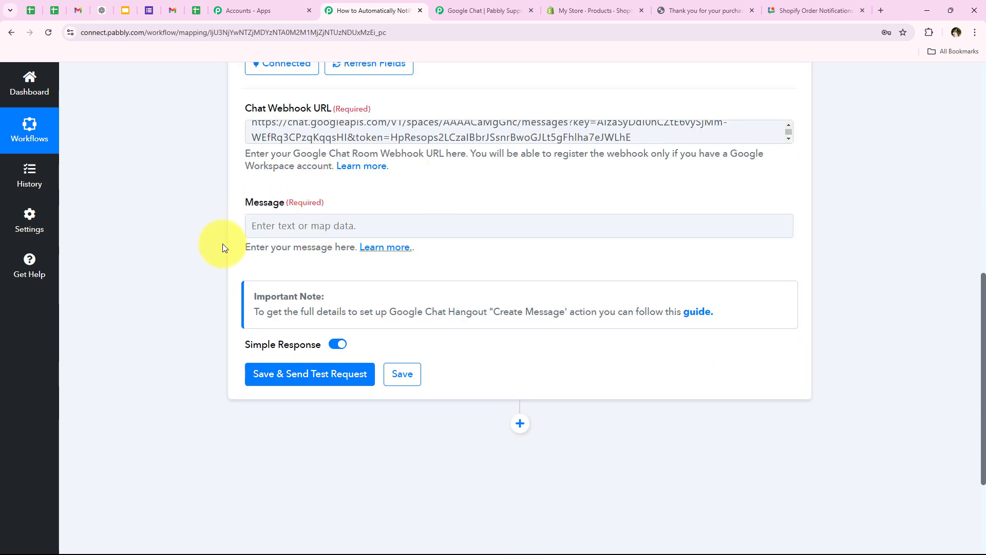
{"action": "left_click", "coordinate": [320, 215]}
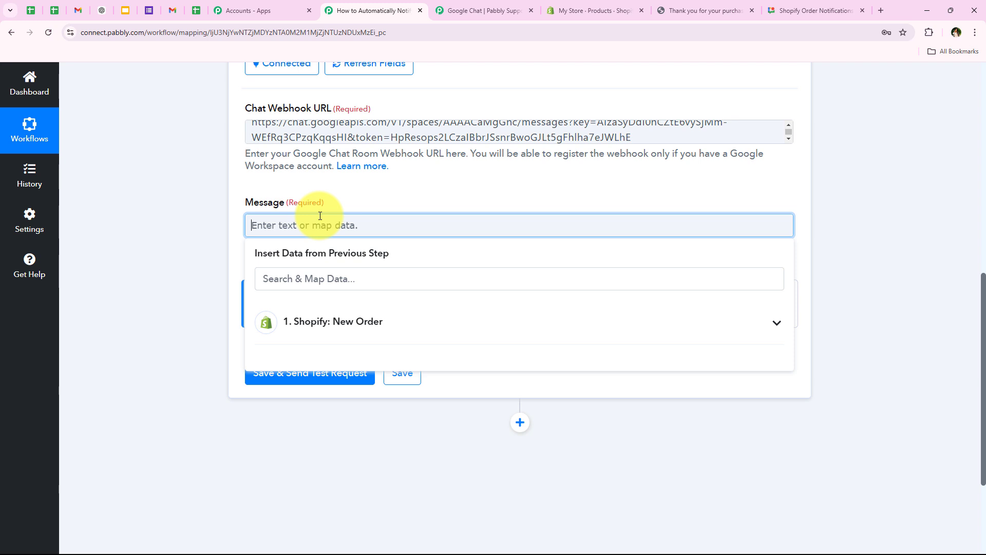
{"action": "key", "text": "ctrl+v"}
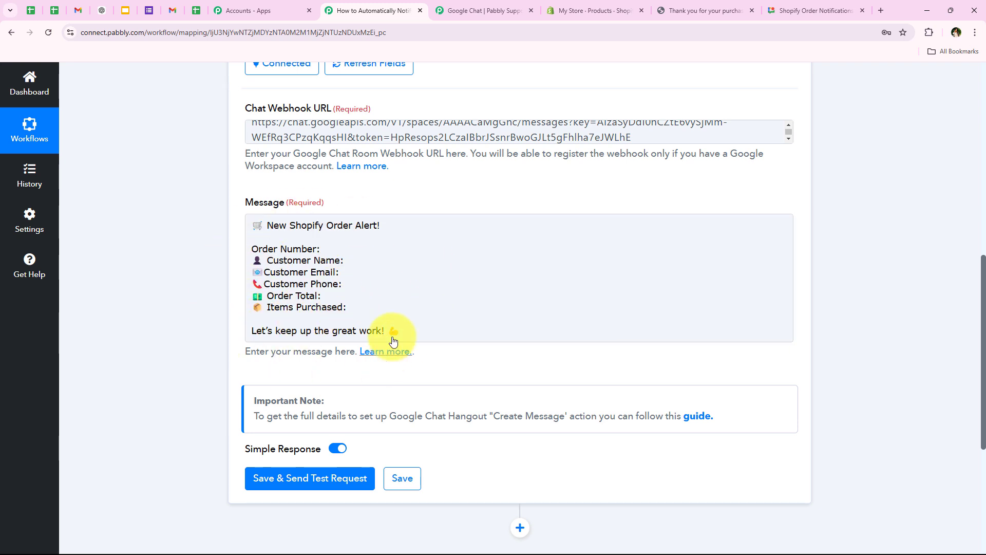
Step: Examine the Shopify New Order fields available for mapping into the message
{"action": "left_click", "coordinate": [345, 249]}
{"action": "scroll", "coordinate": [200, 257], "scroll_direction": "down", "scroll_amount": 1}
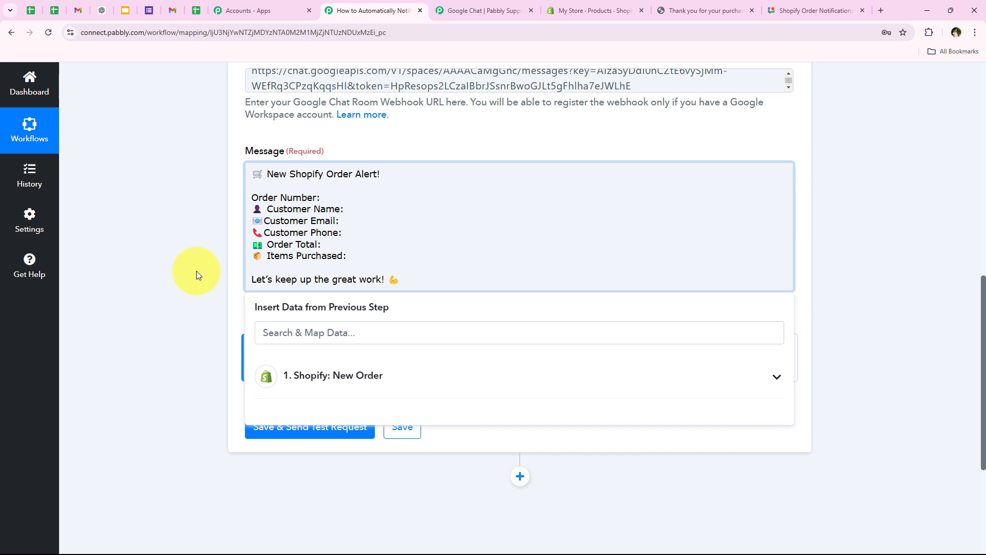
{"action": "scroll", "coordinate": [209, 149], "scroll_direction": "down", "scroll_amount": 1}
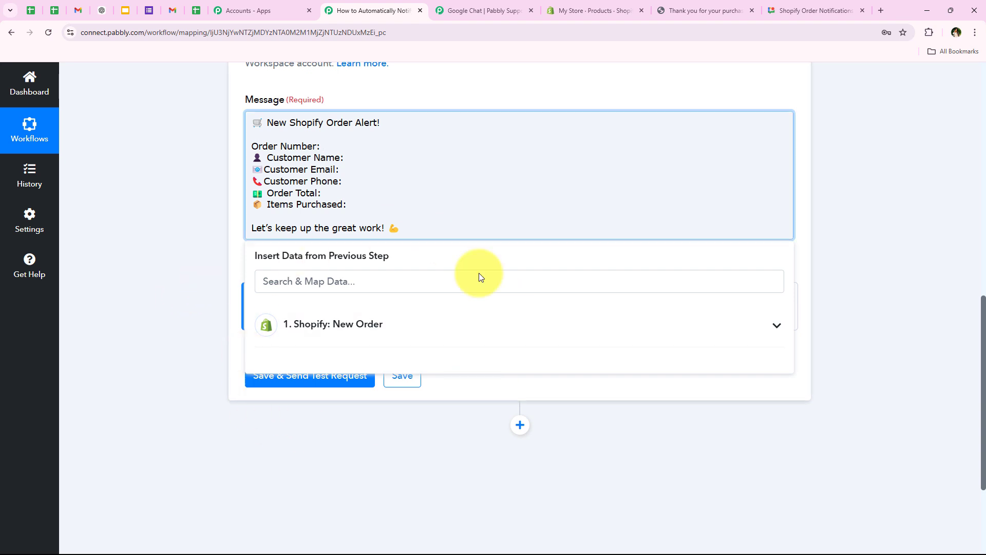
{"action": "left_click", "coordinate": [303, 344]}
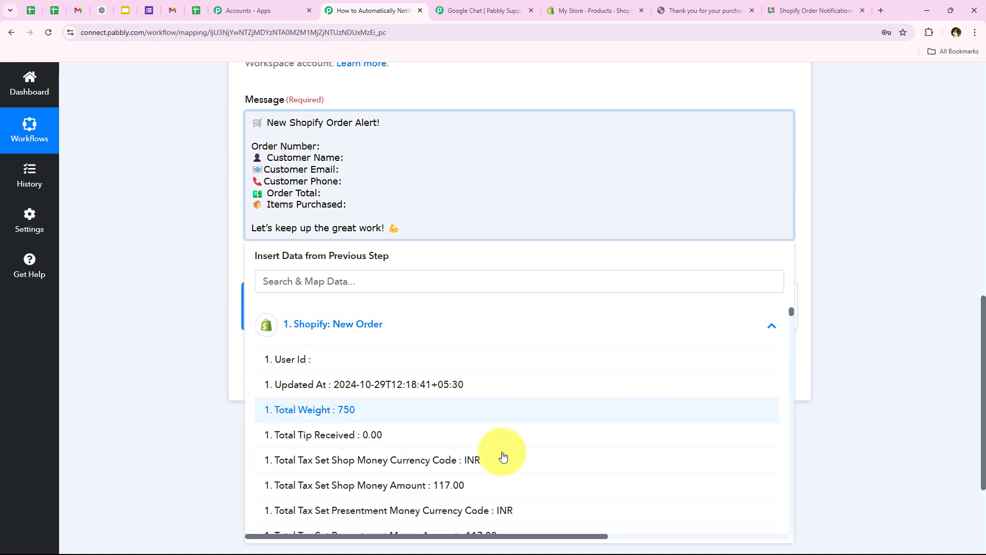
{"action": "left_click", "coordinate": [387, 337]}
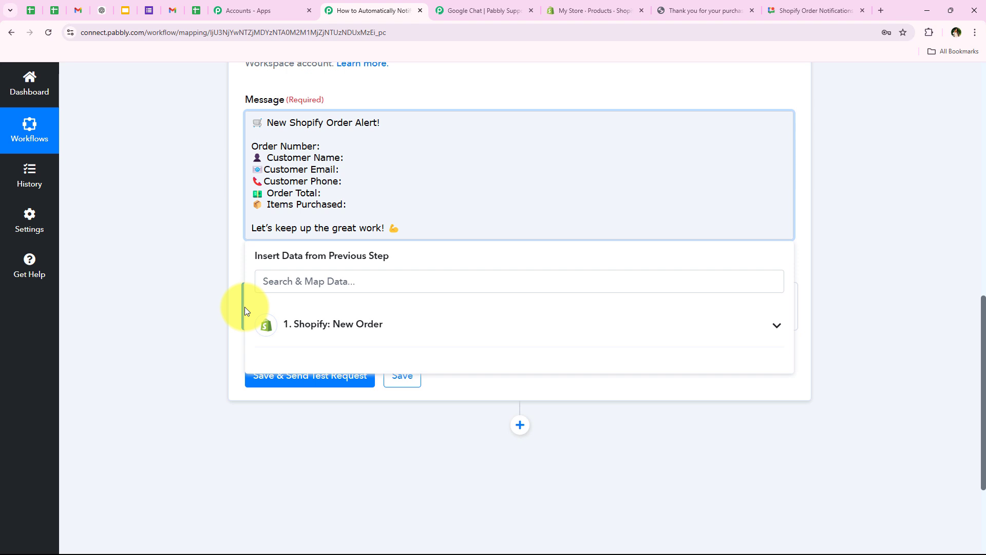
{"action": "left_click", "coordinate": [196, 242]}
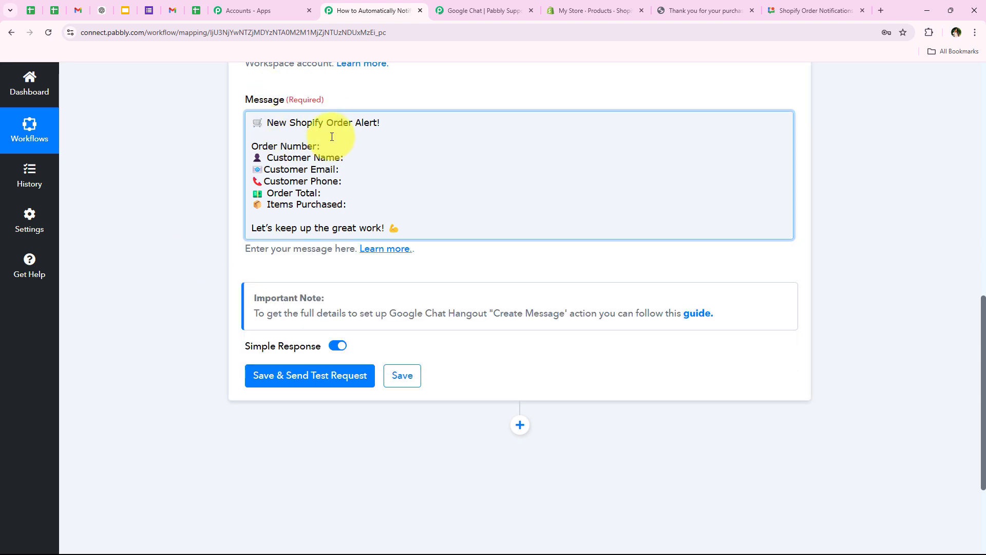
Step: Map the Shopify Order Number field into the message's Order Number line, replacing the manually entered sample number
{"action": "left_click", "coordinate": [346, 151]}
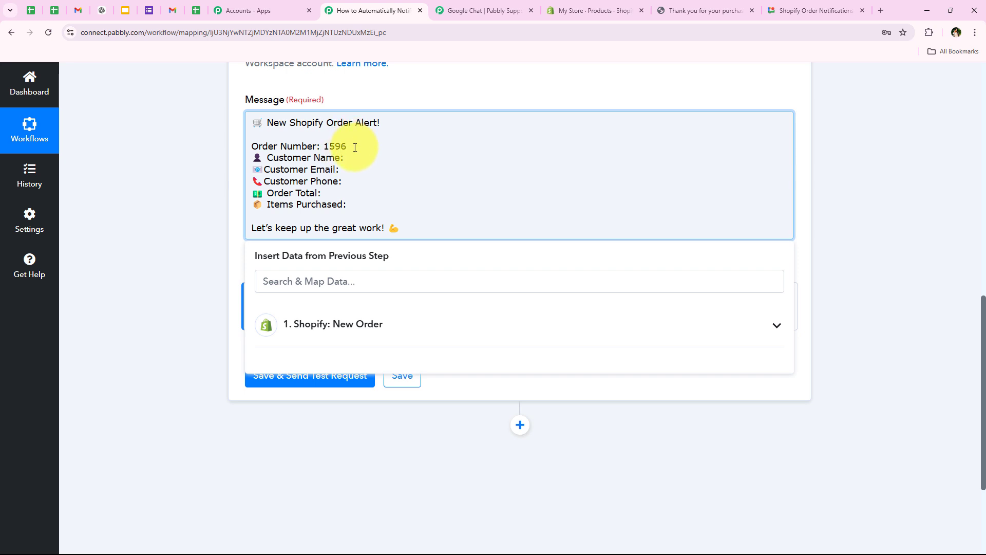
{"action": "mouse_move", "coordinate": [322, 146]}
{"action": "left_mouse_down"}
{"action": "mouse_move", "coordinate": [346, 146]}
{"action": "mouse_move", "coordinate": [334, 146]}
{"action": "left_mouse_up"}
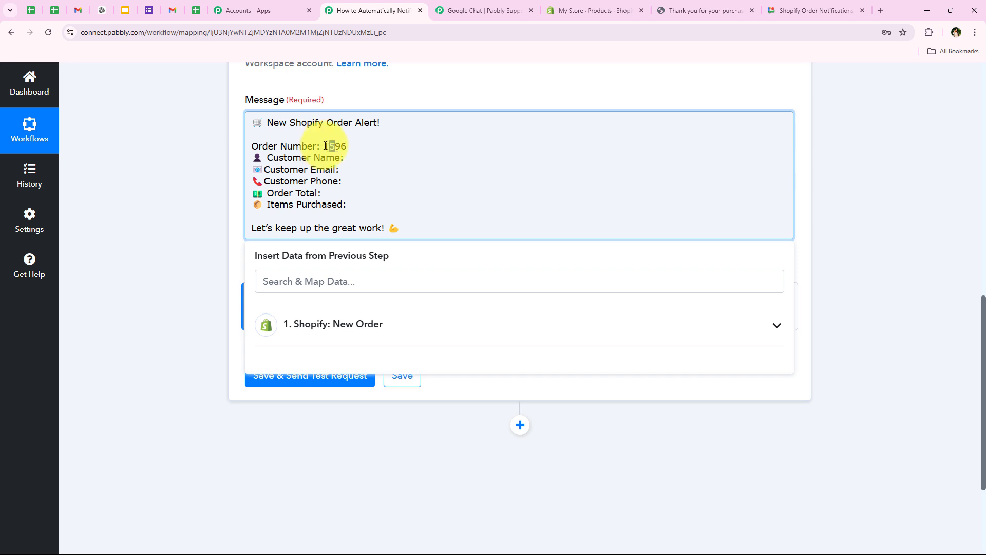
{"action": "double_click", "coordinate": [325, 146]}
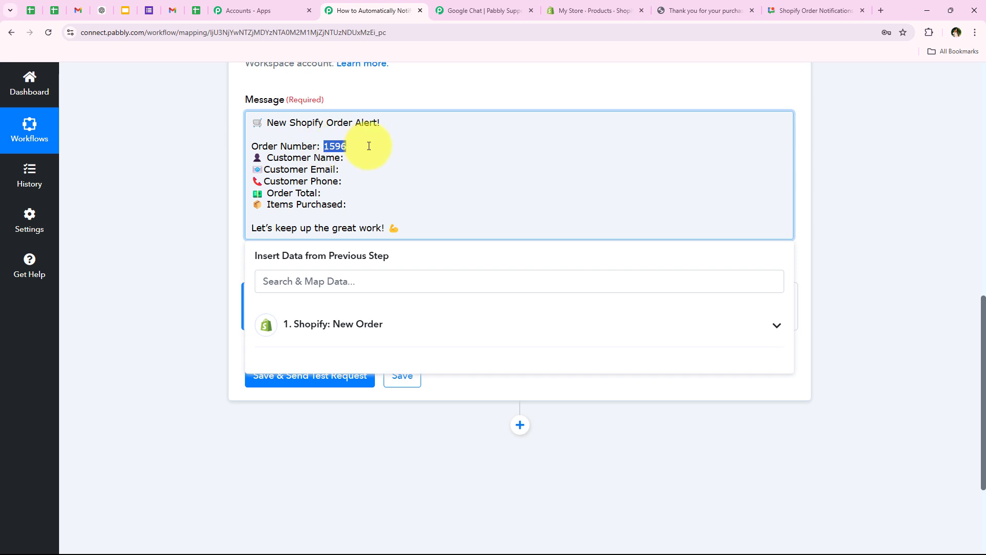
{"action": "left_click", "coordinate": [369, 282]}
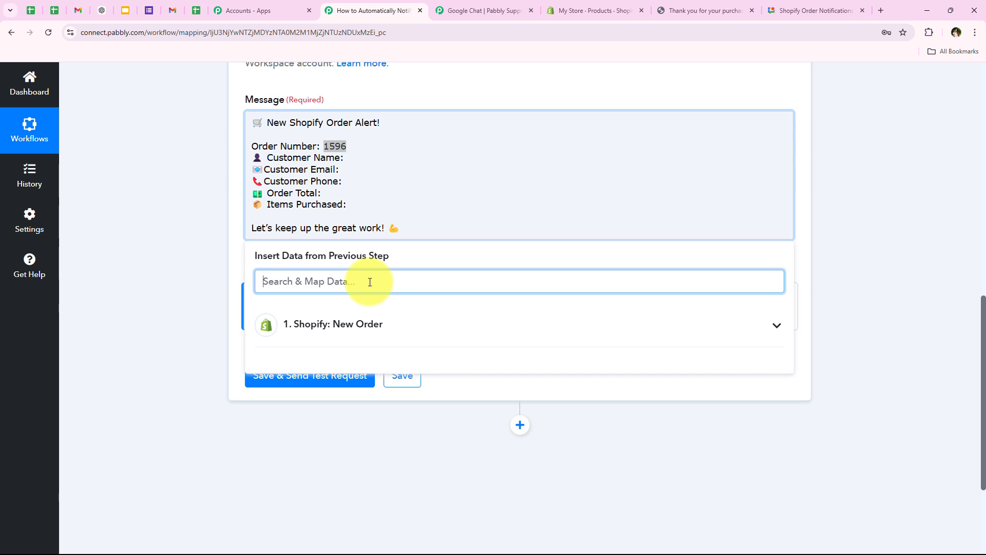
{"action": "type", "text": "order"}
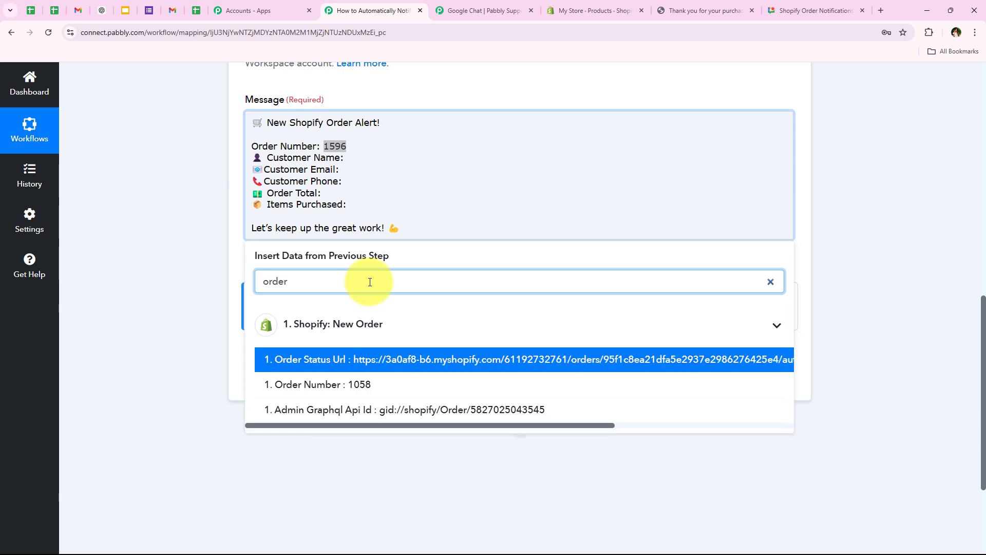
{"action": "left_click", "coordinate": [362, 386]}
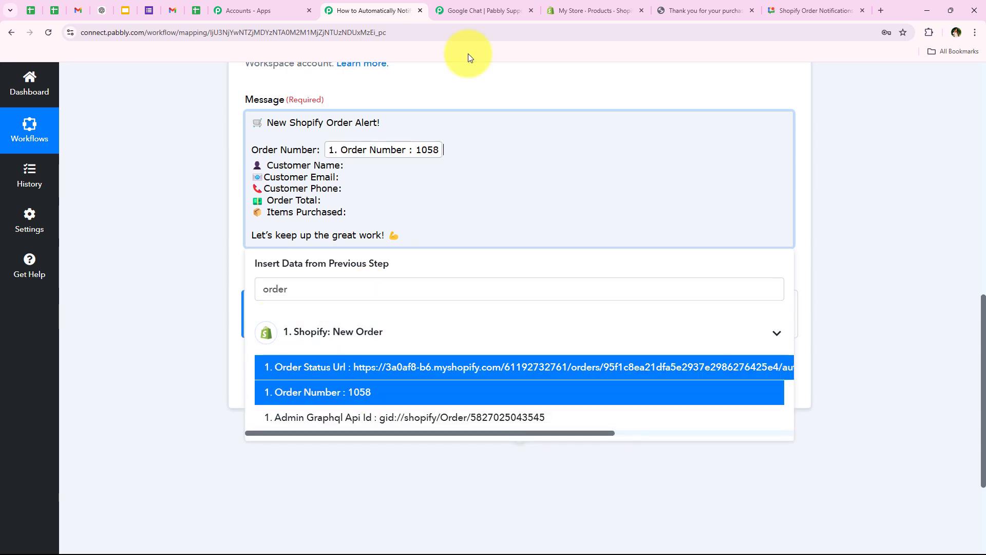
{"action": "left_click", "coordinate": [191, 190]}
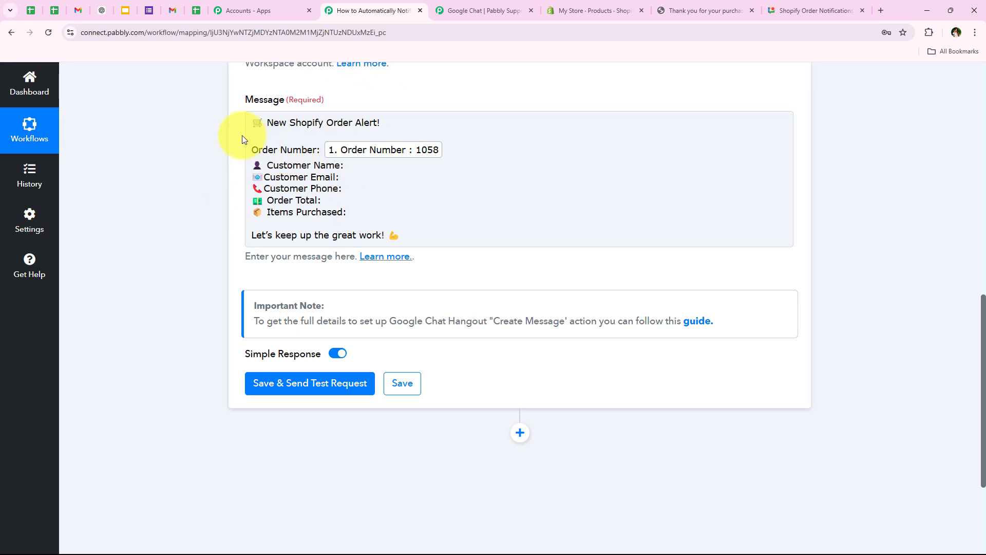
Step: Map the Shopify Shipping Address Name field into the message's Customer Name line
{"action": "left_click", "coordinate": [368, 170]}
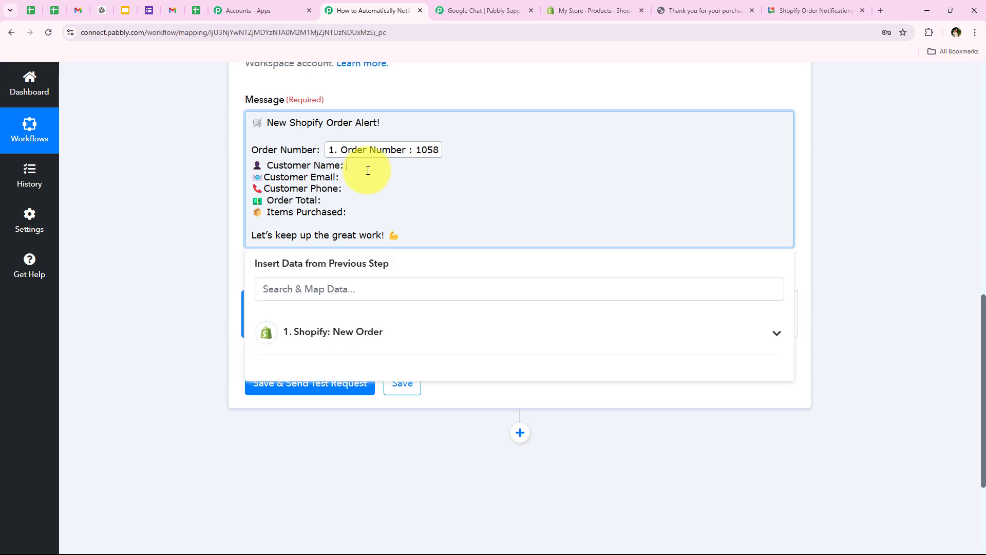
{"action": "left_click", "coordinate": [321, 288]}
{"action": "type", "text": "n"}
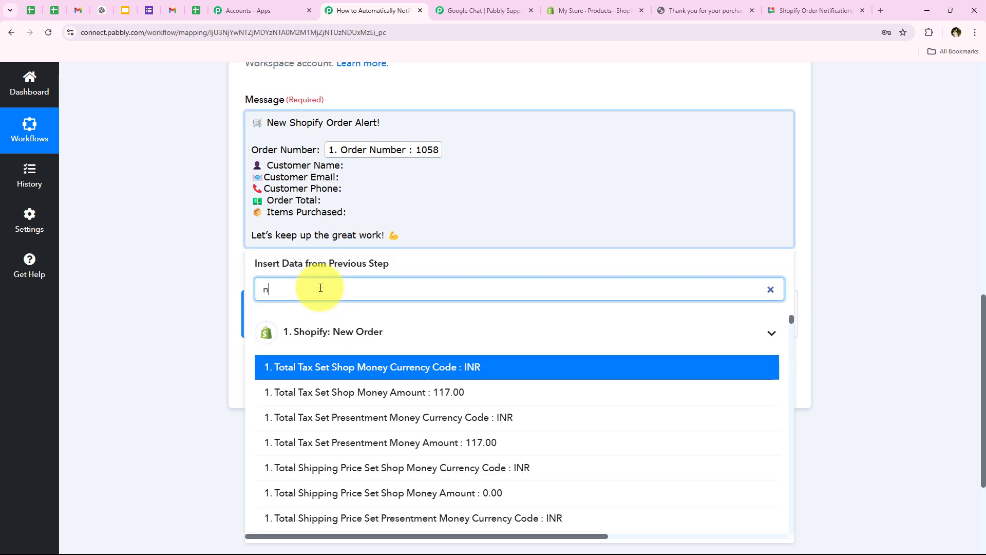
{"action": "type", "text": "am"}
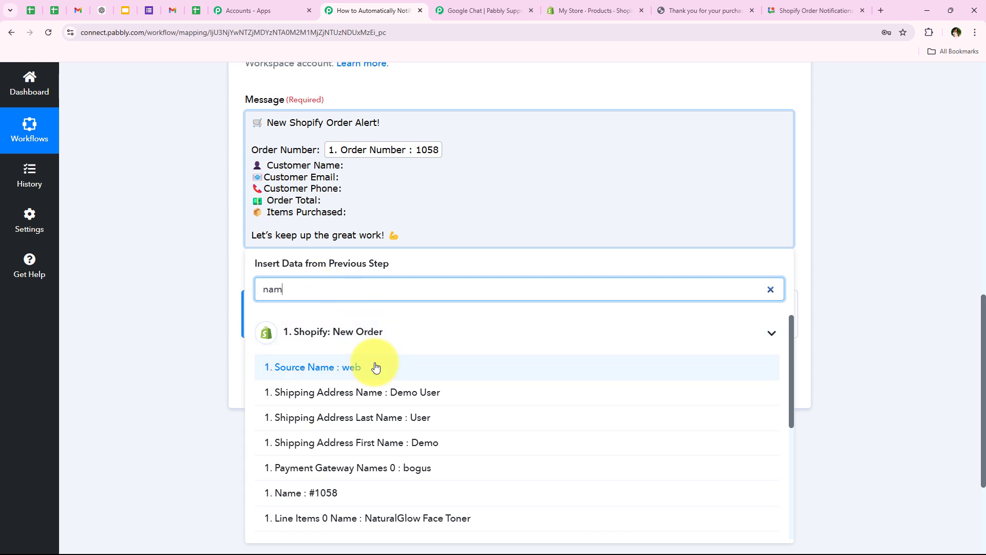
{"action": "left_click", "coordinate": [385, 391]}
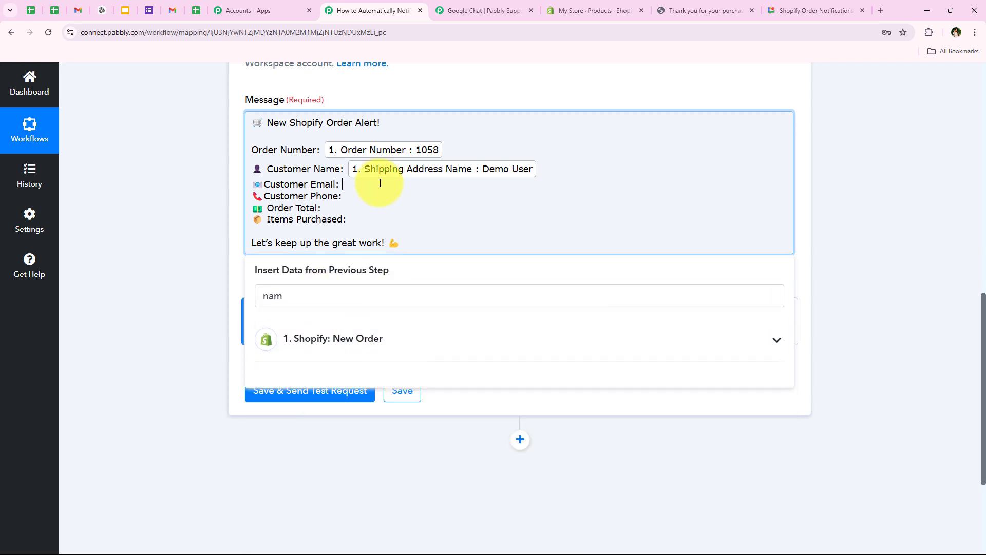
Step: Map the Shopify Email field into the message's Customer Email line
{"action": "double_click", "coordinate": [286, 297]}
{"action": "type", "text": "e"}
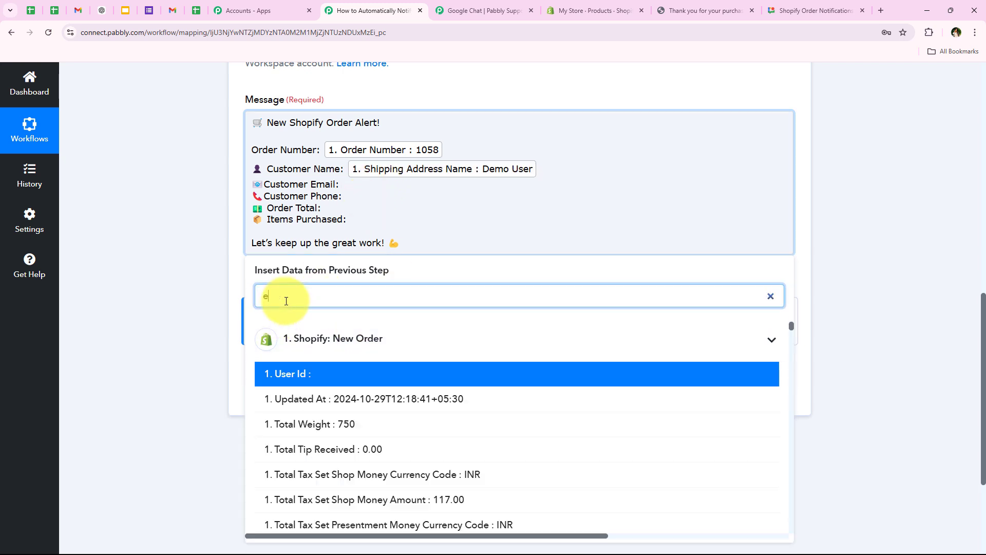
{"action": "type", "text": "ma"}
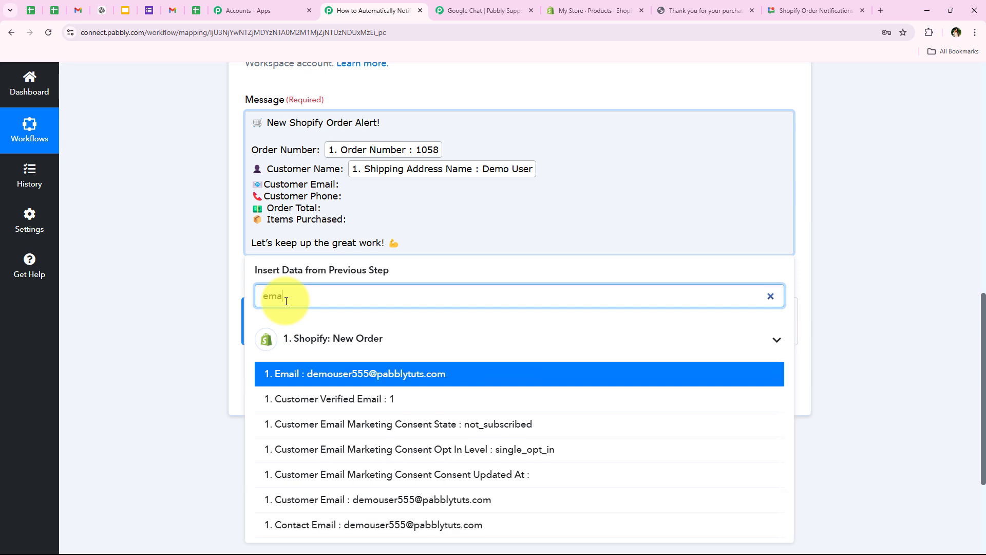
{"action": "left_click", "coordinate": [396, 374]}
Step: Map the Shopify Shipping Address Phone field into the message's Customer Phone line
{"action": "left_click", "coordinate": [370, 203]}
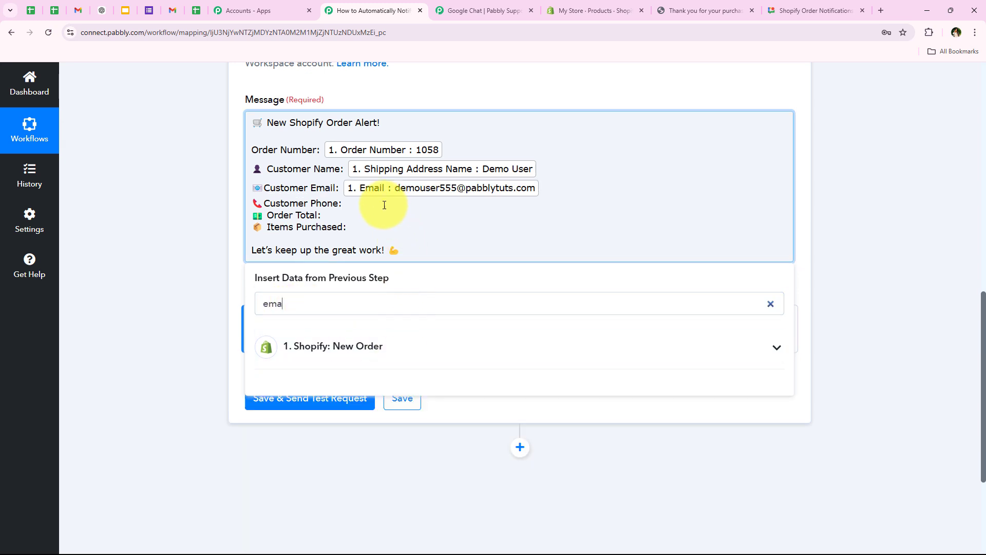
{"action": "double_click", "coordinate": [333, 308]}
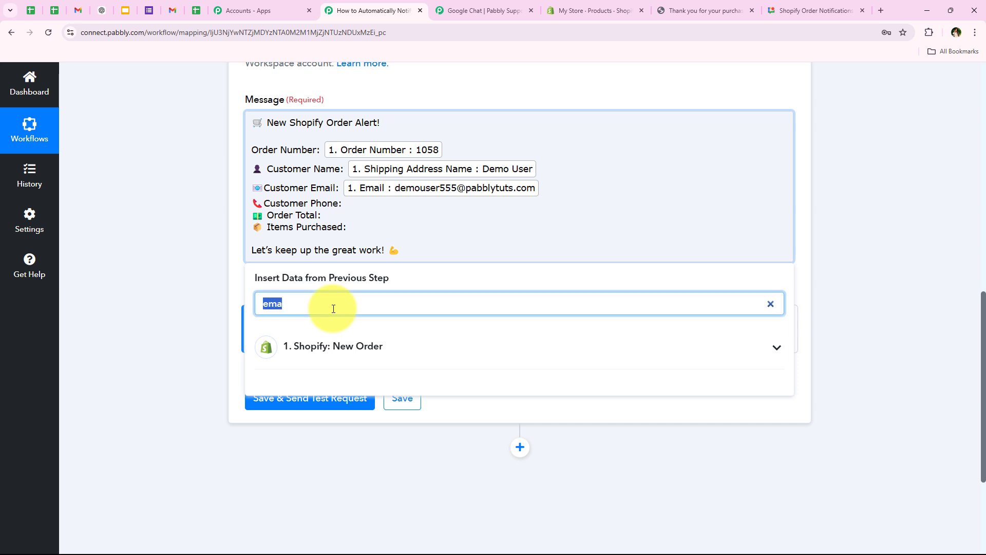
{"action": "type", "text": "phone"}
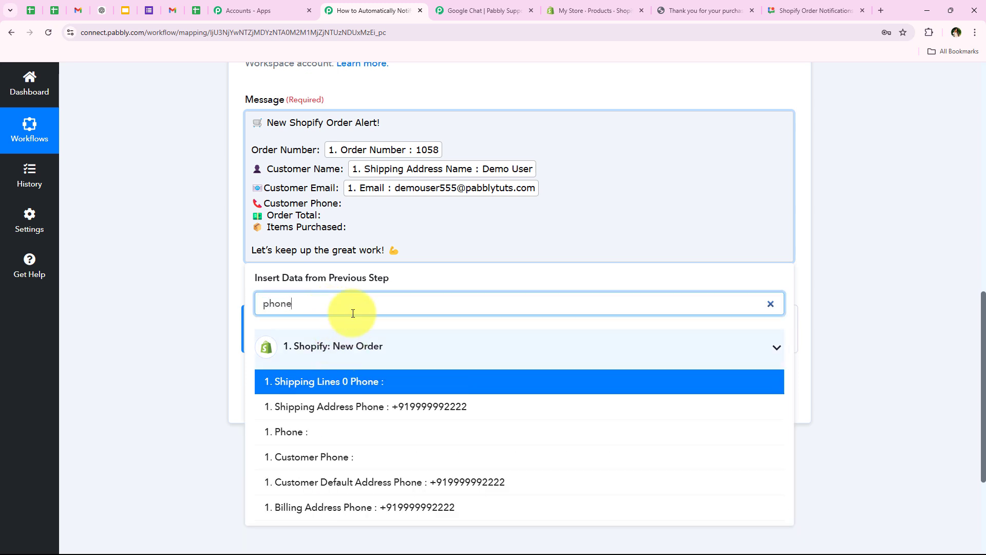
{"action": "left_click", "coordinate": [452, 405]}
Step: Search the Shopify data for "total p" and map the Total Price field into the message's Order Total line
{"action": "left_click", "coordinate": [364, 223]}
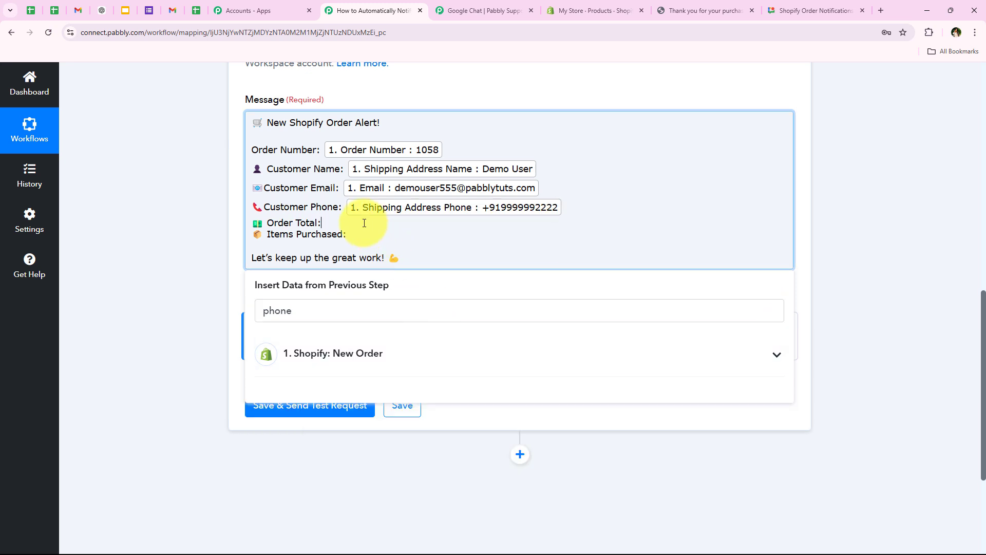
{"action": "double_click", "coordinate": [296, 322]}
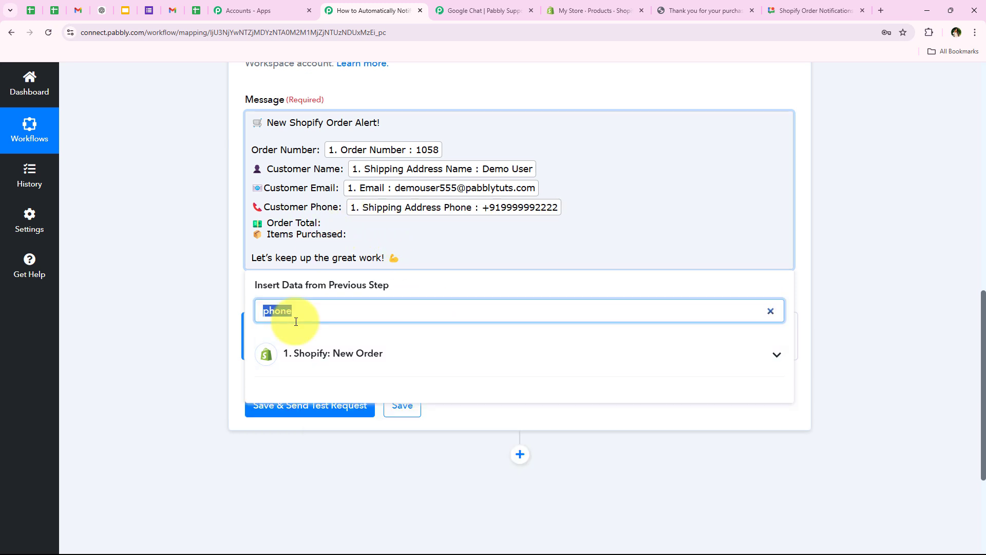
{"action": "type", "text": "o"}
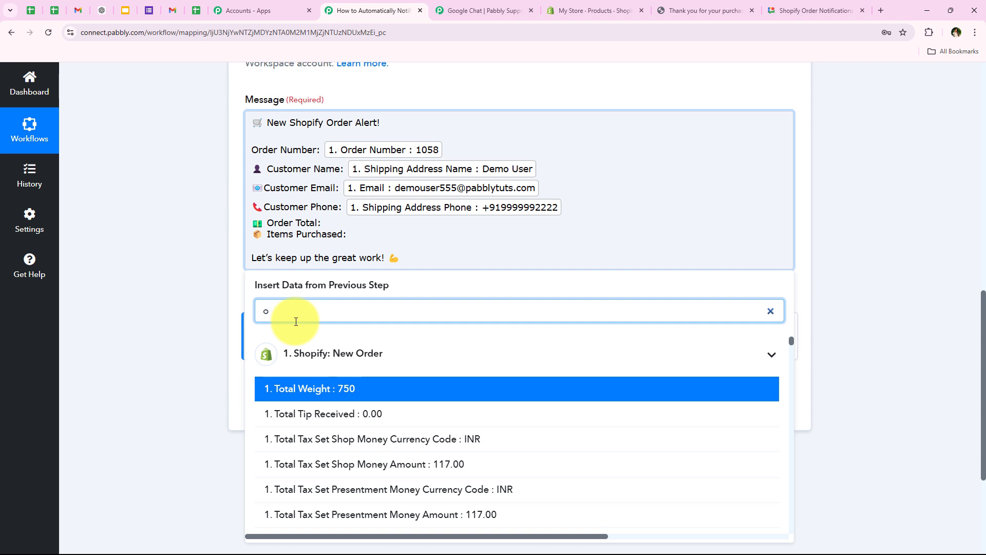
{"action": "key", "text": "BackSpace"}
{"action": "type", "text": "tot"}
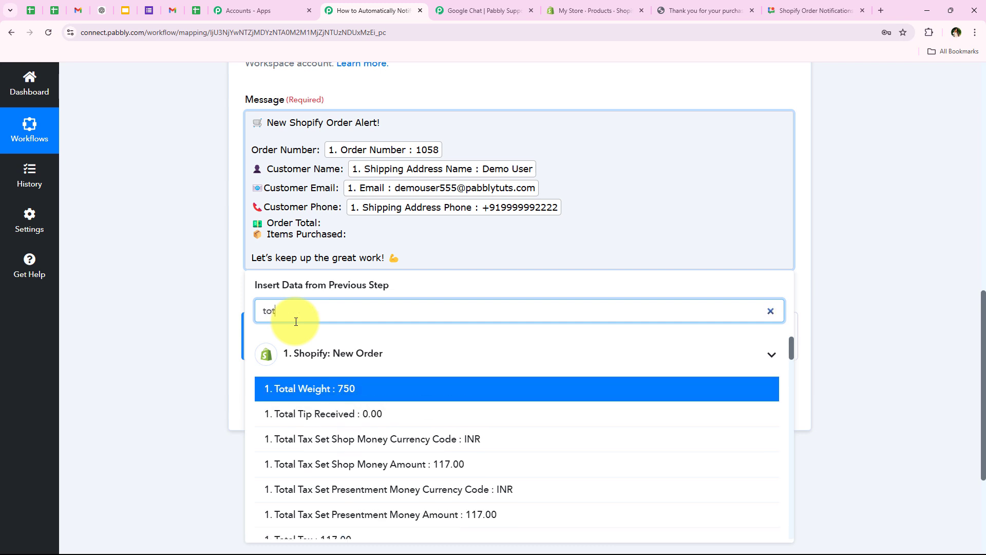
{"action": "type", "text": "al p"}
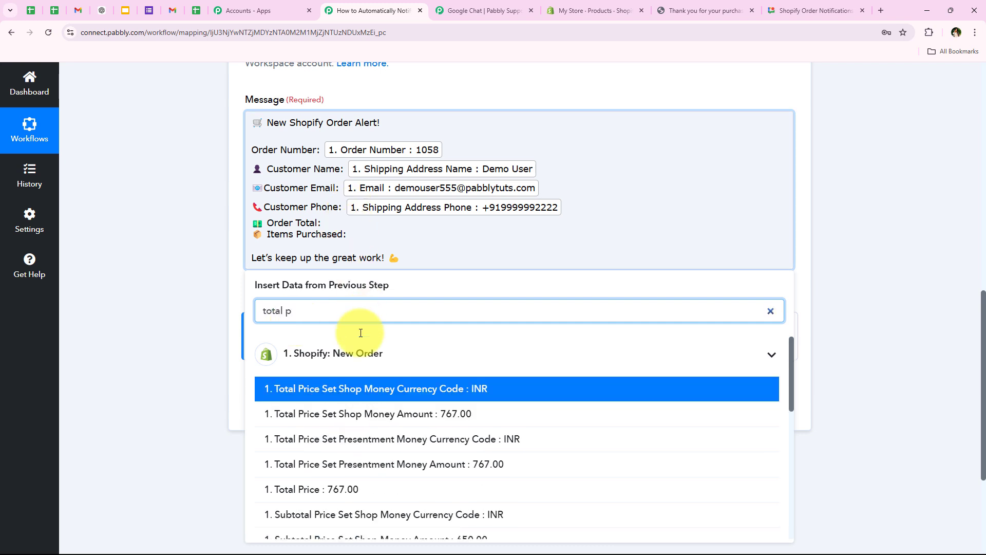
{"action": "left_click", "coordinate": [332, 492]}
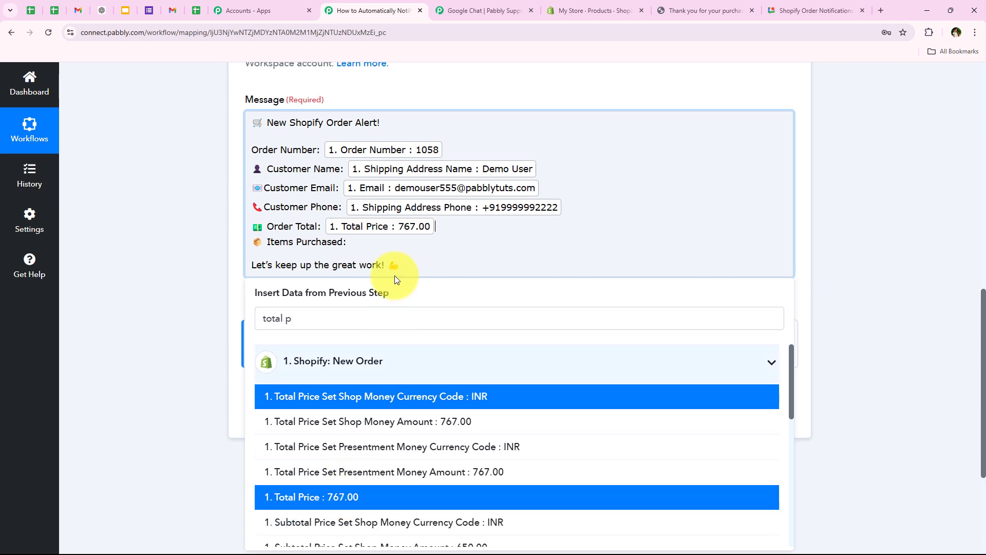
Step: Search the Shopify data for "item" and map the Line Items 0 Title field into the message's Items Purchased line
{"action": "left_click", "coordinate": [359, 242]}
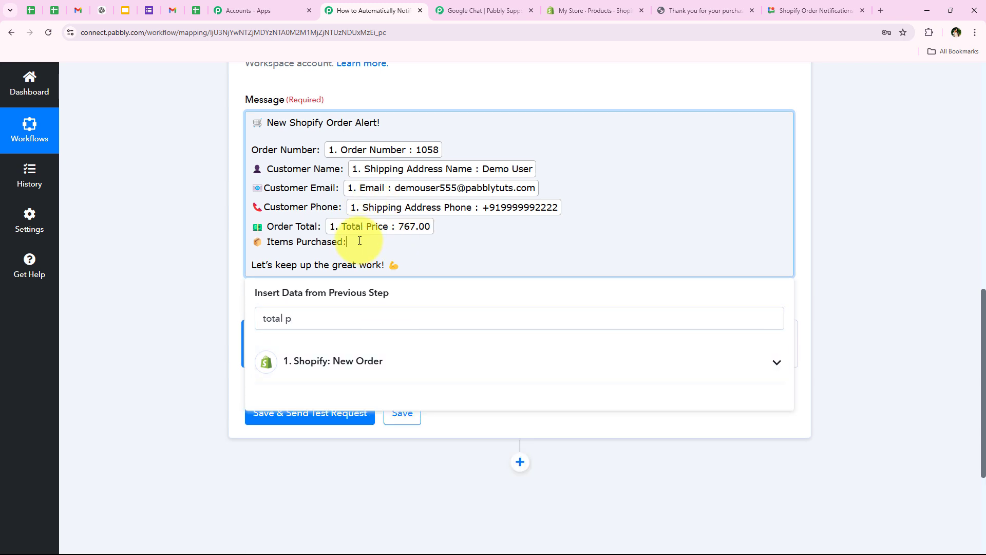
{"action": "triple_click", "coordinate": [318, 323]}
{"action": "key", "text": "BackSpace"}
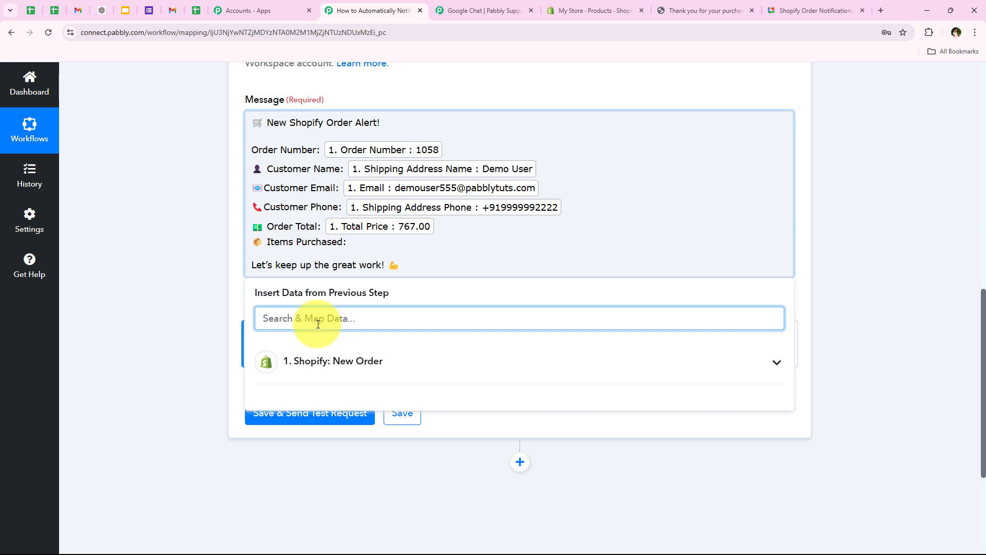
{"action": "type", "text": "i"}
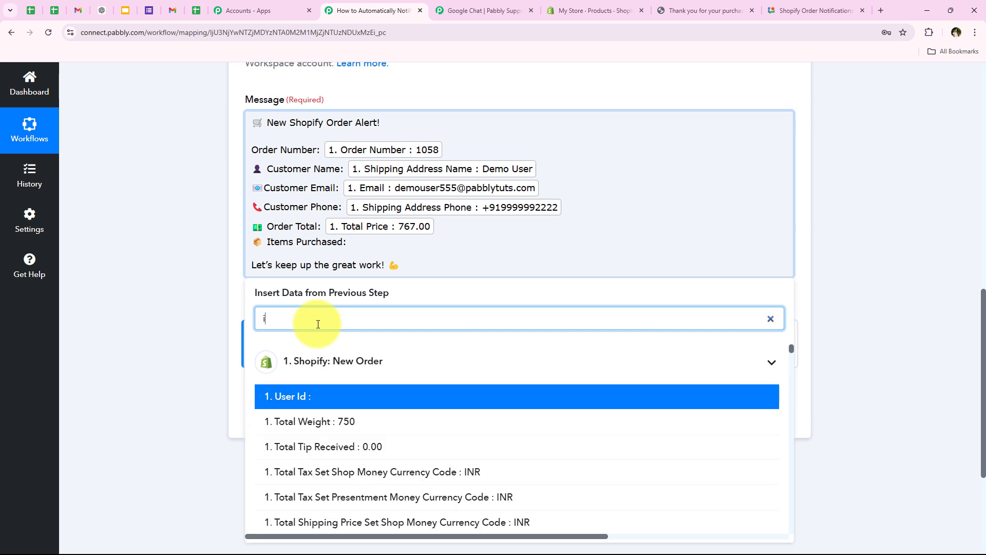
{"action": "type", "text": "tem"}
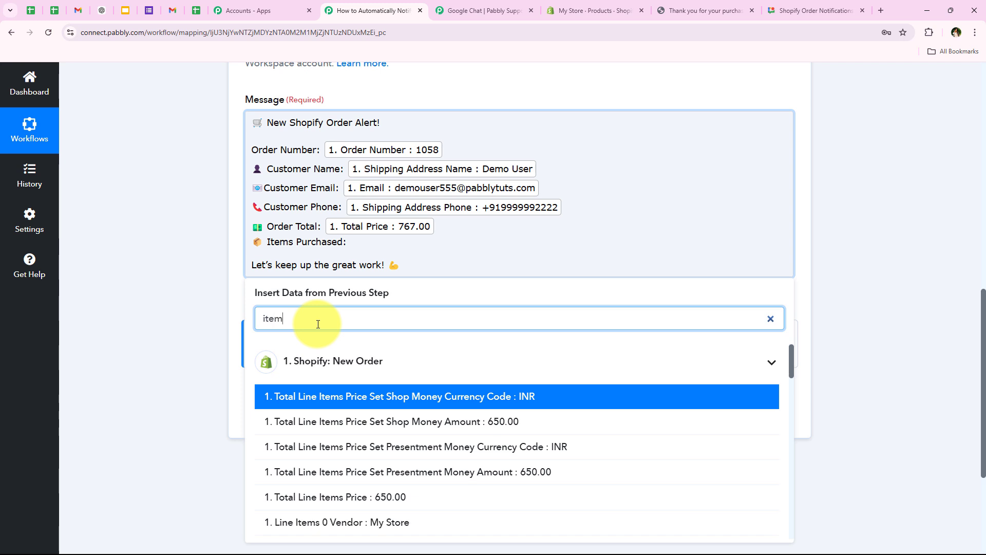
{"action": "scroll", "coordinate": [433, 454], "scroll_direction": "down", "scroll_amount": 3}
{"action": "scroll", "coordinate": [388, 451], "scroll_direction": "down", "scroll_amount": 4}
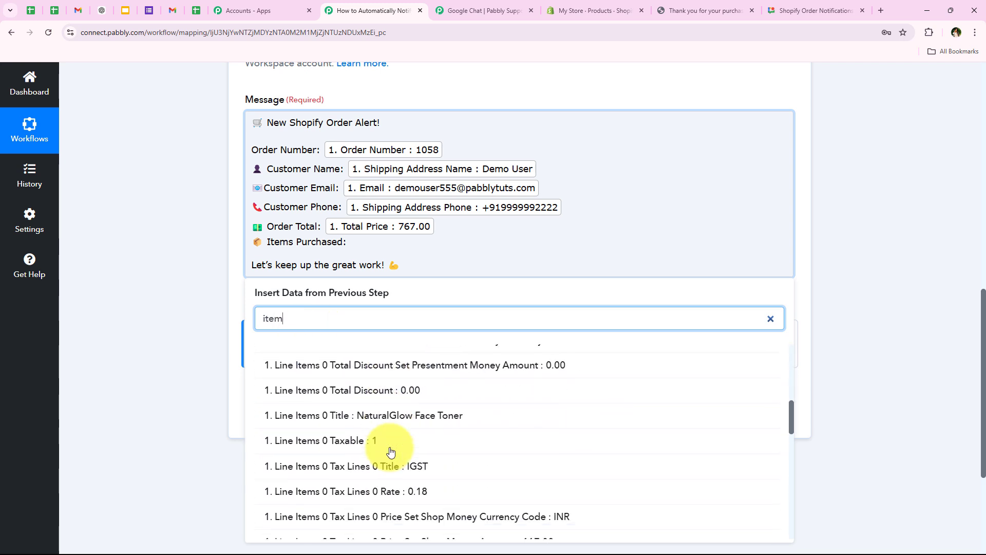
{"action": "scroll", "coordinate": [350, 478], "scroll_direction": "up", "scroll_amount": 1}
{"action": "scroll", "coordinate": [395, 452], "scroll_direction": "down", "scroll_amount": 1}
{"action": "left_click", "coordinate": [423, 442]}
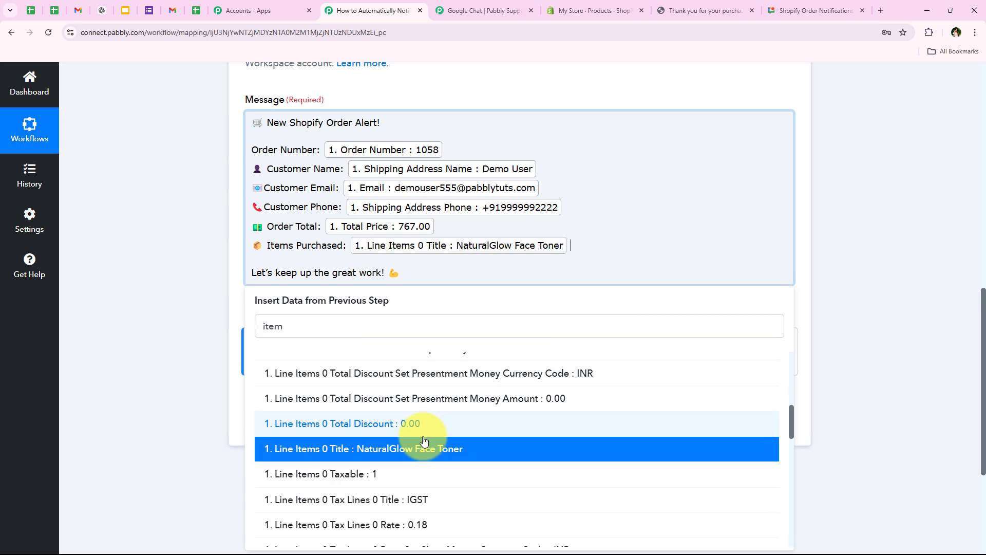
Step: Add an "X" after the item title, search the data for "qua", and map the Line Items 0 Quantity field behind it
{"action": "double_click", "coordinate": [348, 330]}
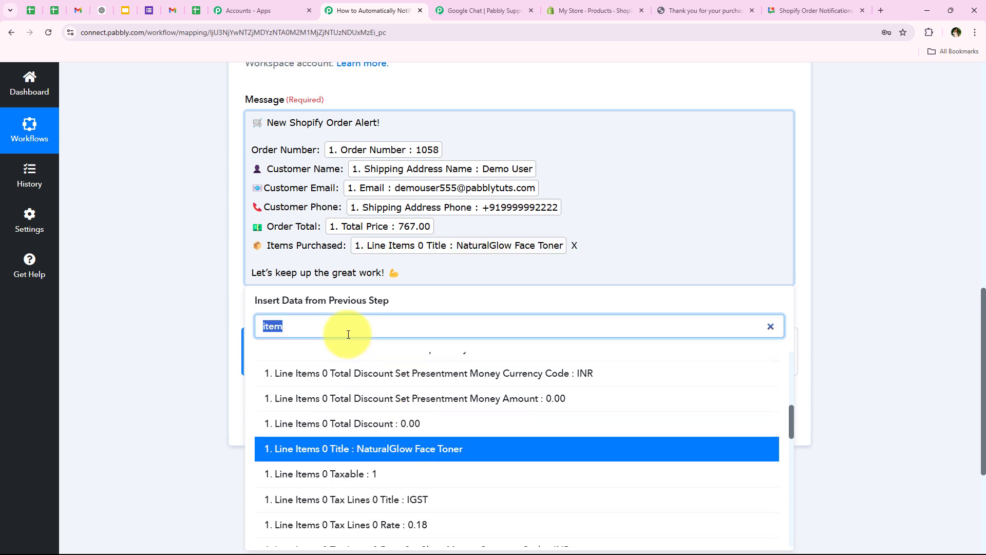
{"action": "type", "text": "qua"}
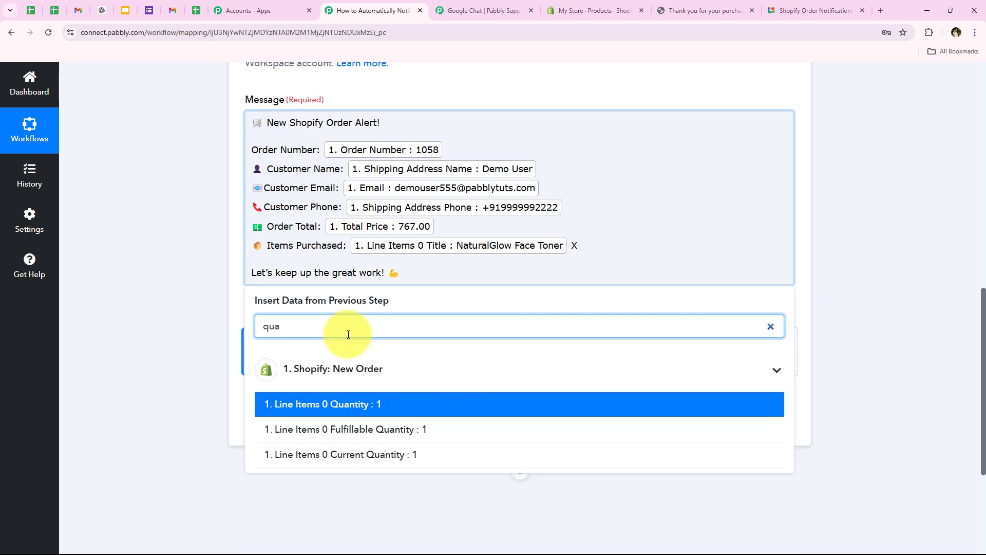
{"action": "left_click", "coordinate": [357, 403]}
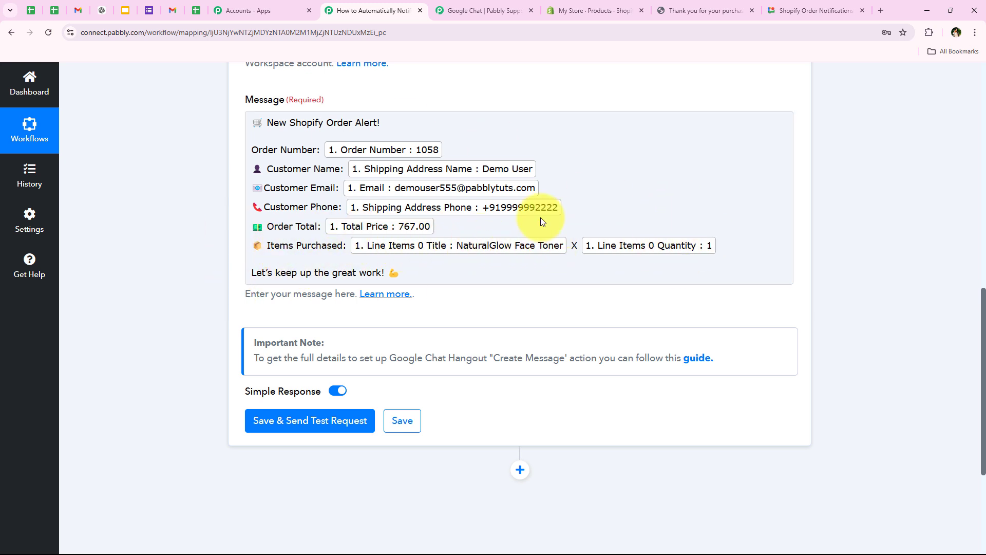
Step: Save the Google Chat action with a test request, review the received response, and collapse the action step
{"action": "left_click", "coordinate": [271, 420]}
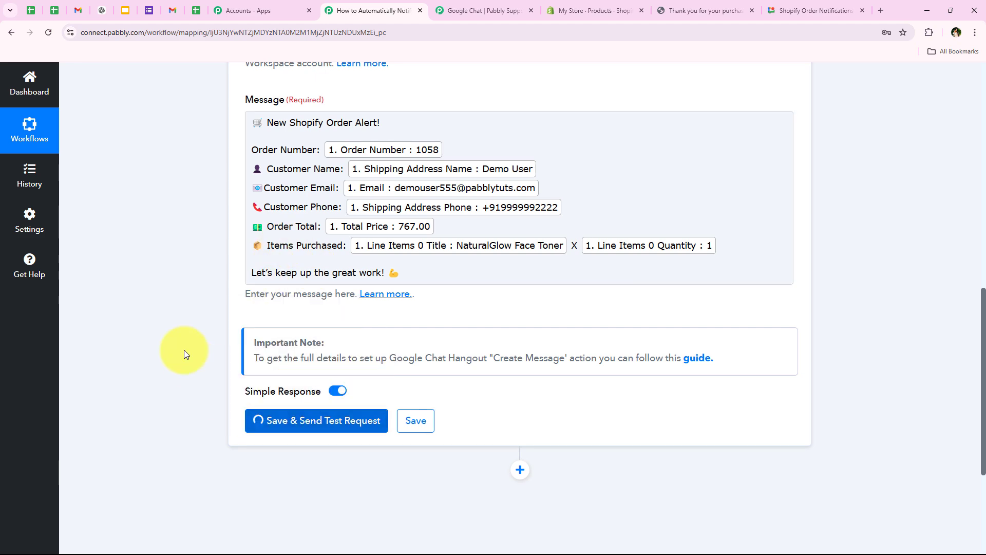
{"action": "scroll", "coordinate": [184, 350], "scroll_direction": "down", "scroll_amount": 1}
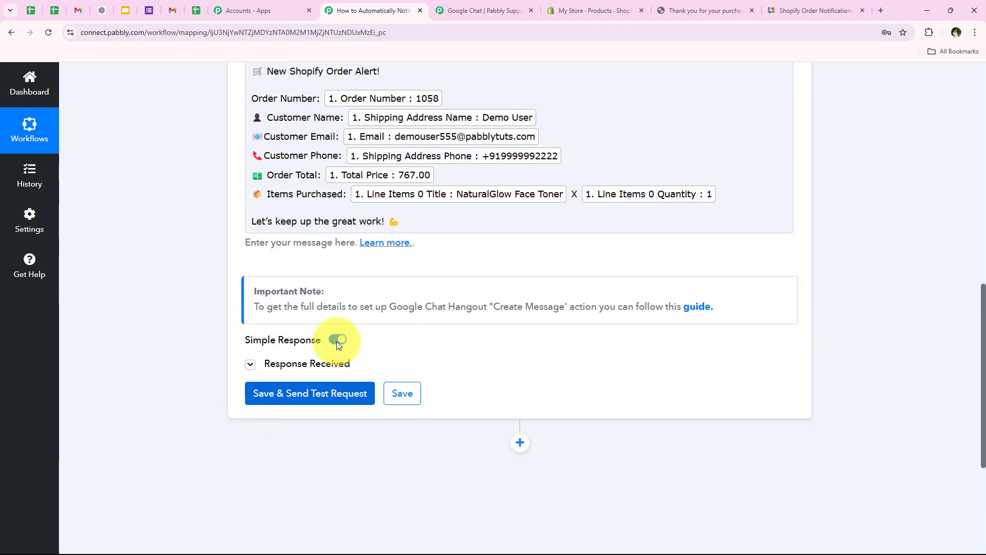
{"action": "scroll", "coordinate": [467, 399], "scroll_direction": "down", "scroll_amount": 1}
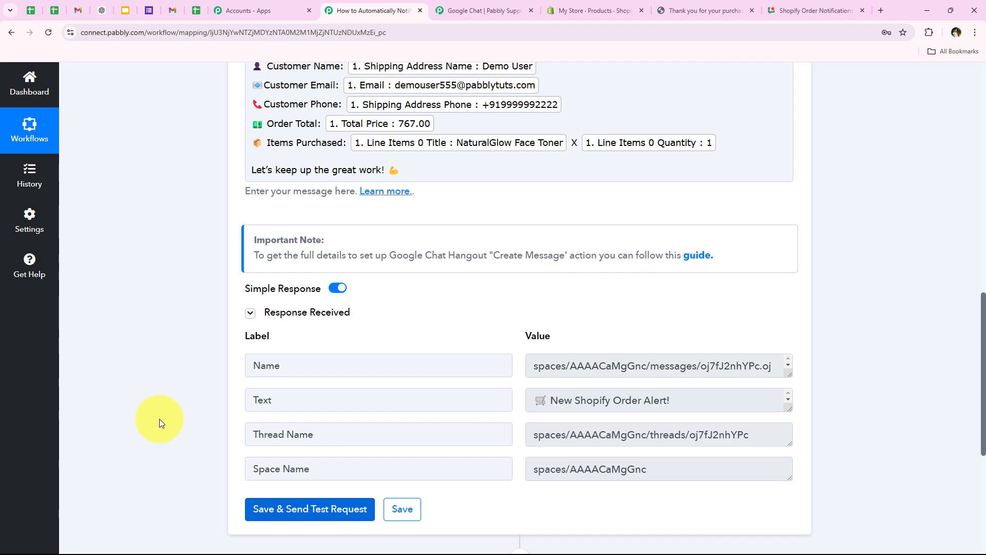
{"action": "scroll", "coordinate": [160, 418], "scroll_direction": "up", "scroll_amount": 2}
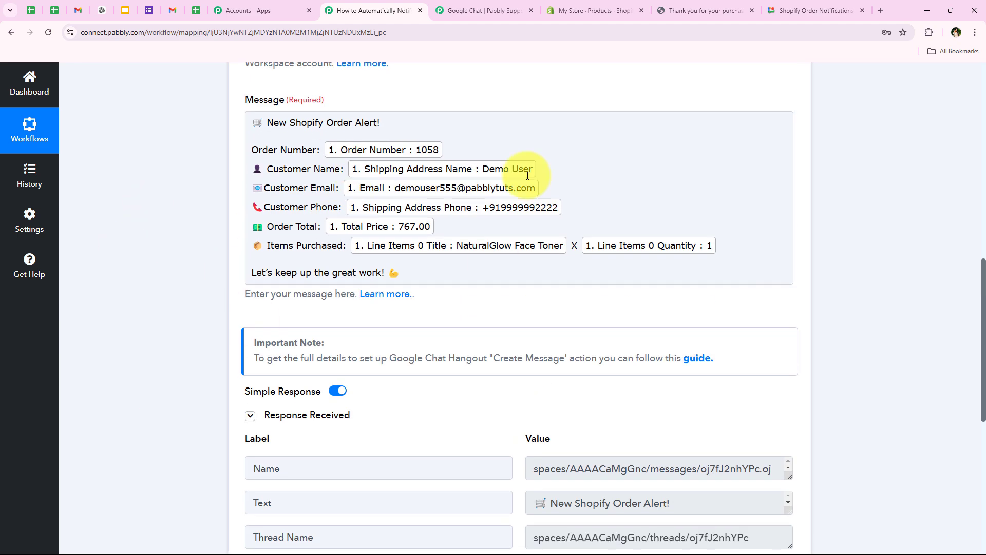
{"action": "scroll", "coordinate": [147, 329], "scroll_direction": "up", "scroll_amount": 15}
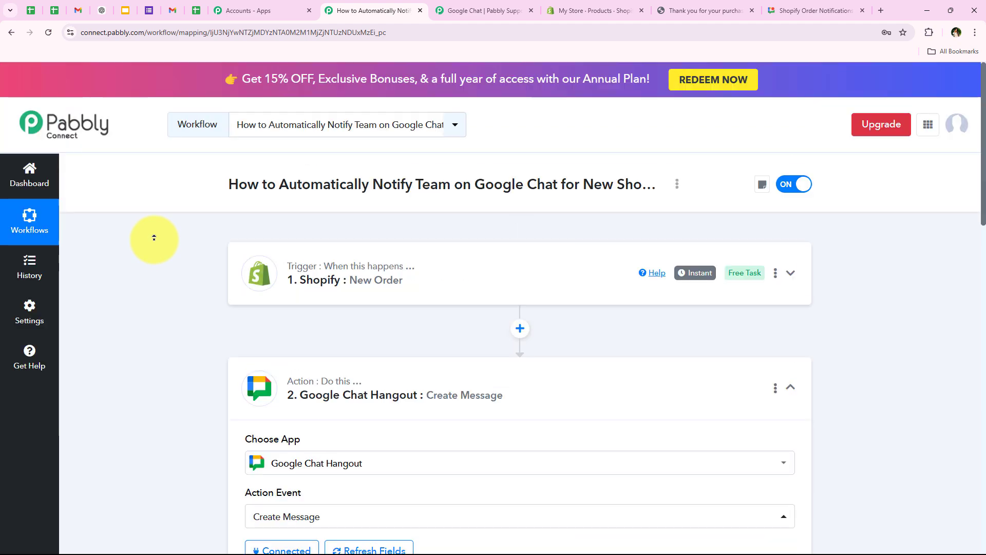
{"action": "left_click", "coordinate": [364, 411]}
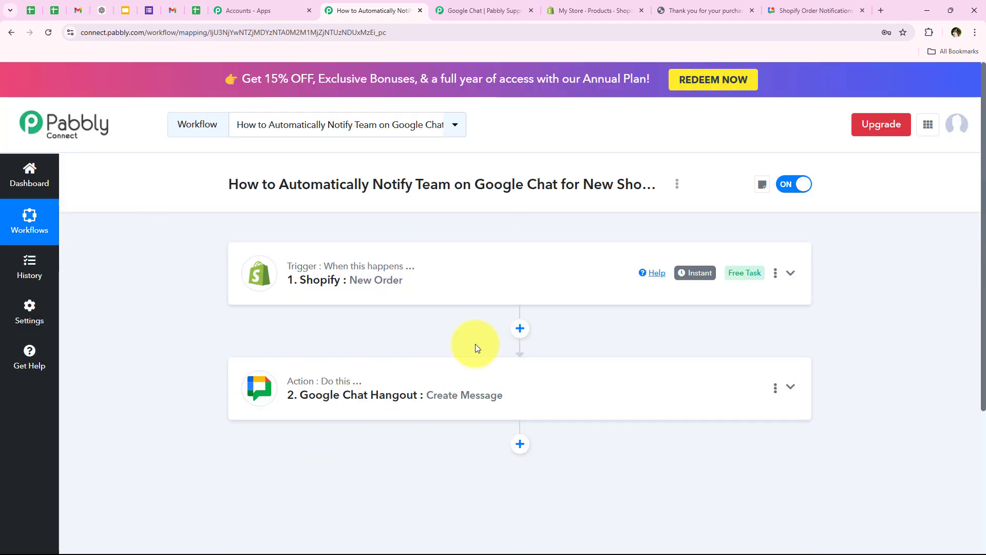
Step: Switch to Google Chat and check the order alert's heading, customer details and purchased items in the Shopify Order Notifications space
{"action": "left_click", "coordinate": [801, 15]}
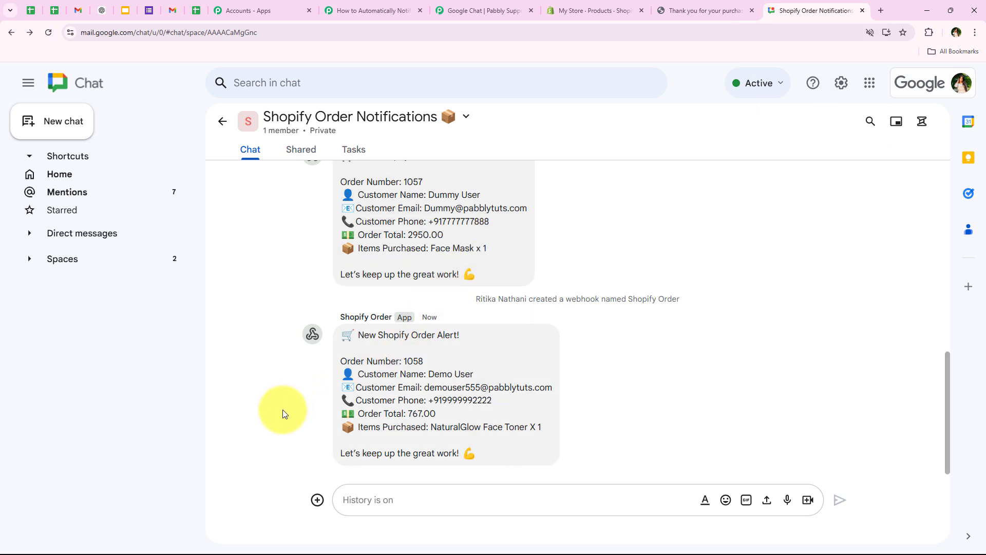
{"action": "left_click_drag", "start_coordinate": [359, 340], "coordinate": [451, 341]}
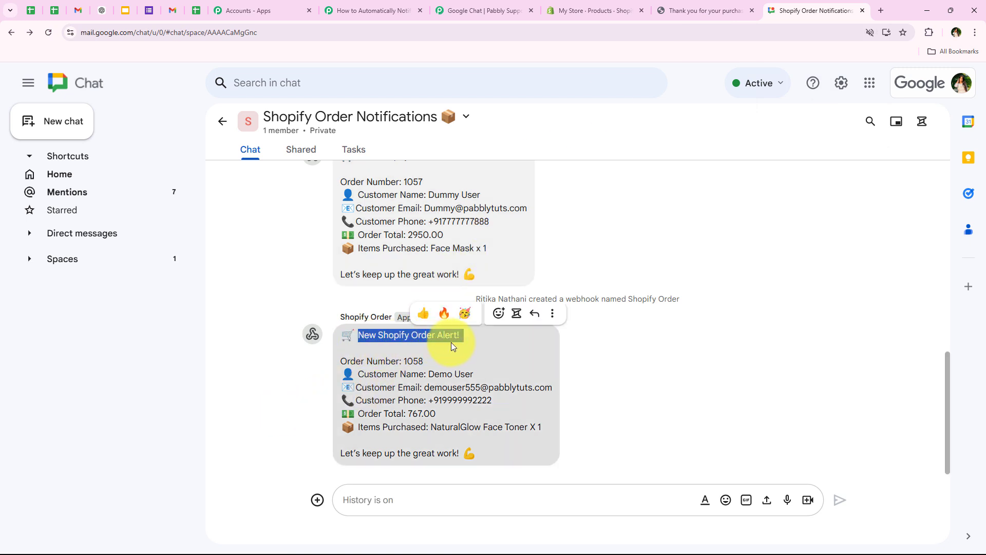
{"action": "left_click", "coordinate": [457, 352]}
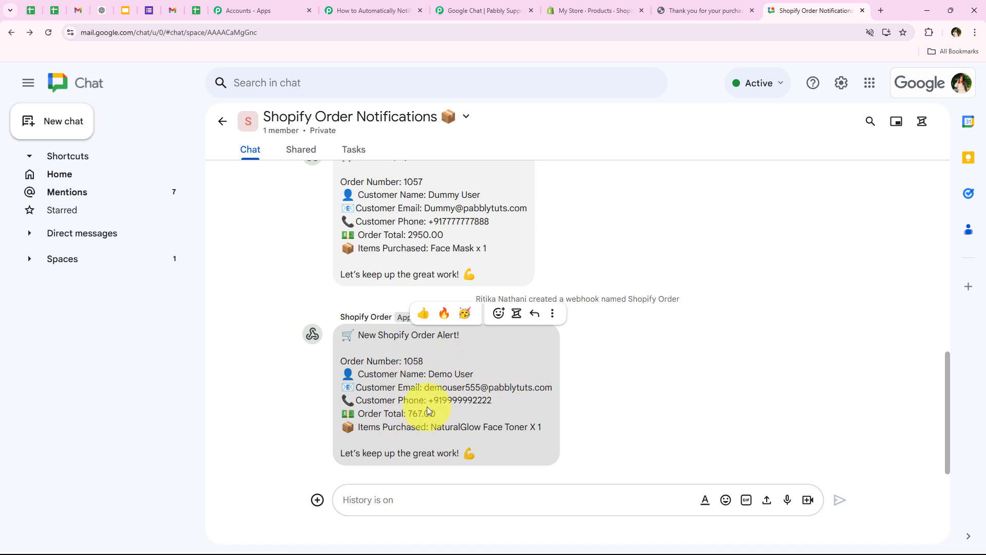
{"action": "left_click_drag", "start_coordinate": [427, 402], "coordinate": [567, 399]}
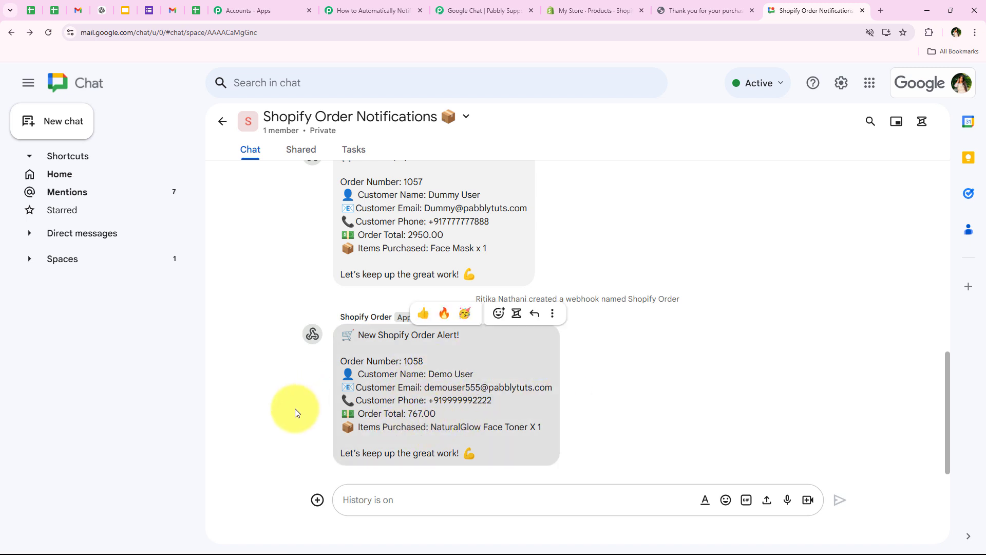
{"action": "left_click_drag", "start_coordinate": [360, 428], "coordinate": [426, 429]}
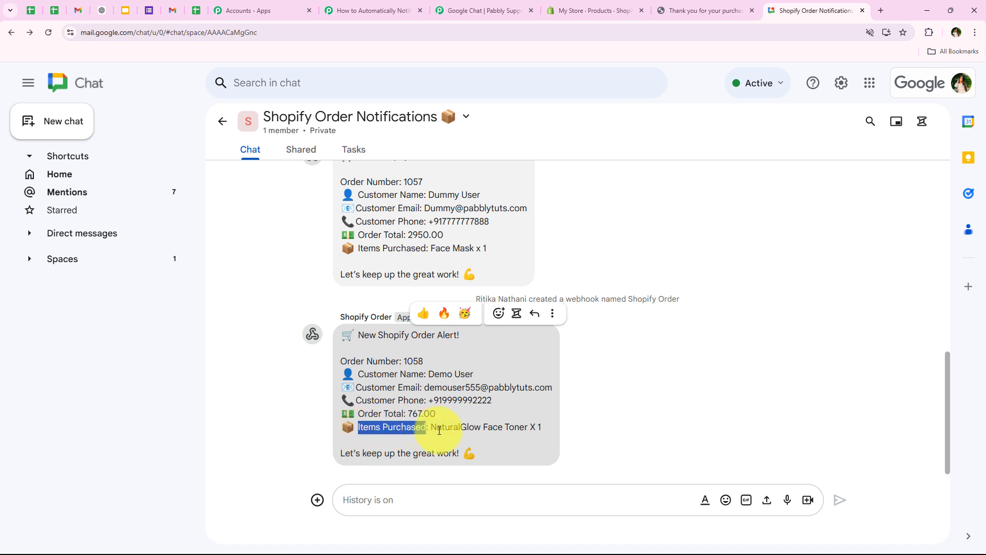
{"action": "left_click", "coordinate": [442, 429]}
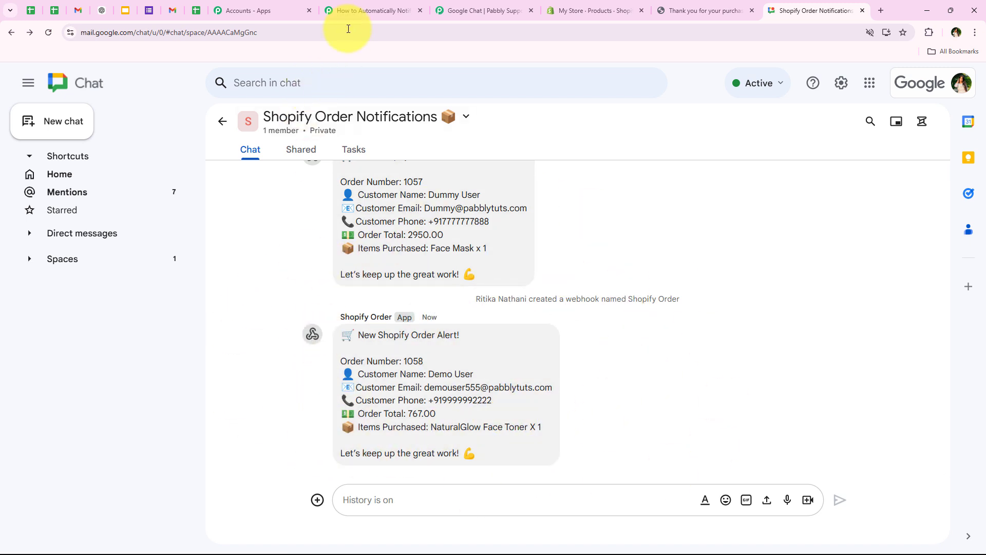
Step: Switch to the Shopify admin, open NaturalGlow Face Toner in the online store, and close the old order thank-you page
{"action": "left_click", "coordinate": [366, 7]}
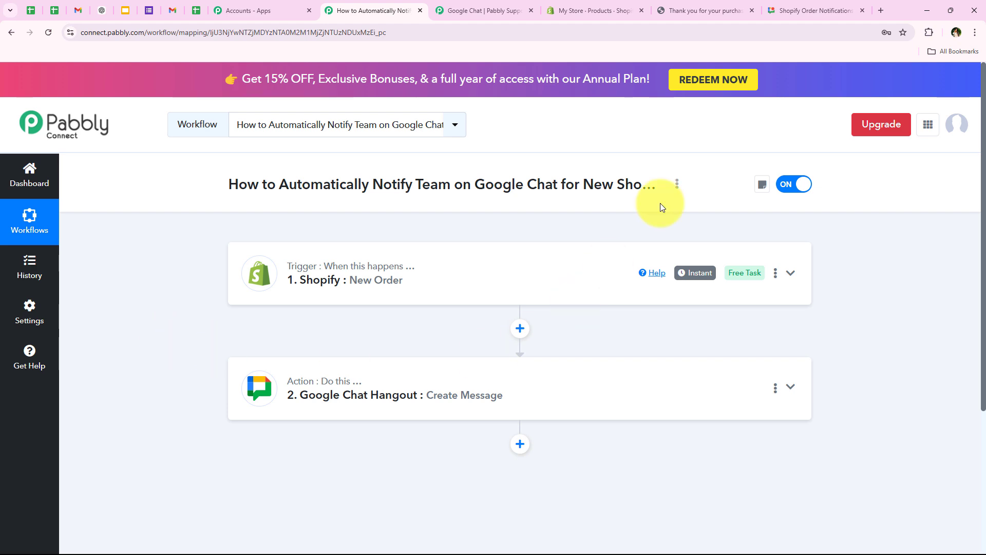
{"action": "left_click", "coordinate": [596, 10]}
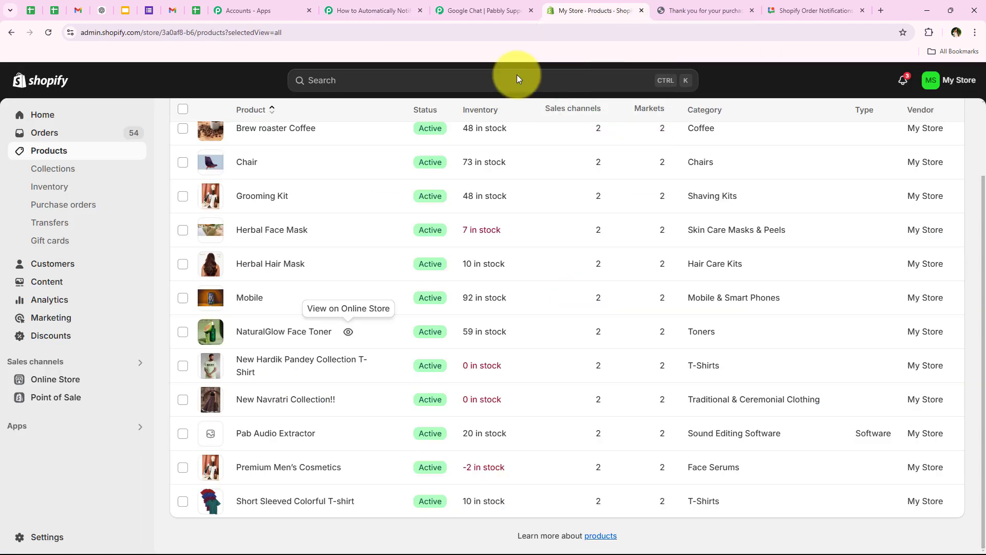
{"action": "left_click", "coordinate": [347, 333]}
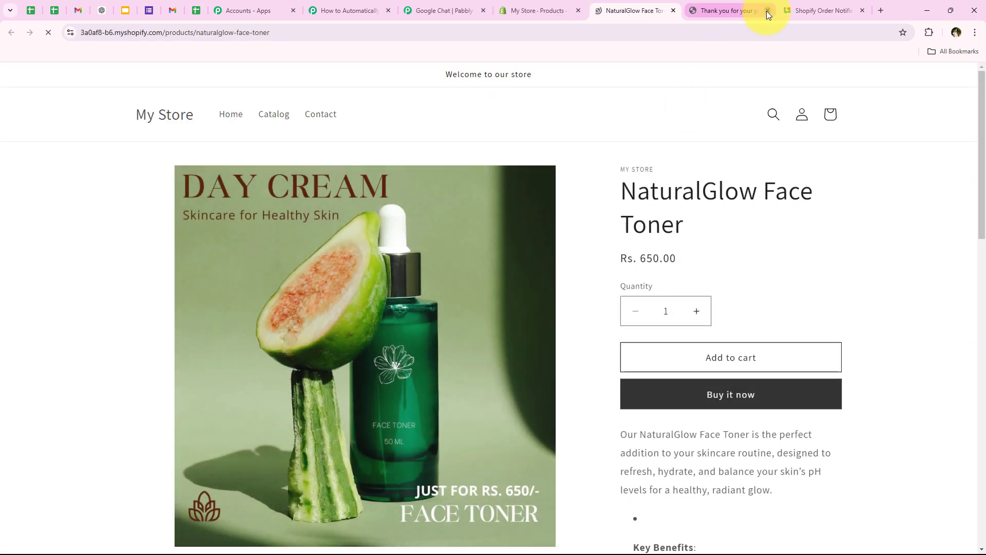
{"action": "left_click", "coordinate": [767, 10]}
Step: Set the NaturalGlow Face Toner quantity to 3 and proceed directly to checkout
{"action": "left_click", "coordinate": [699, 318]}
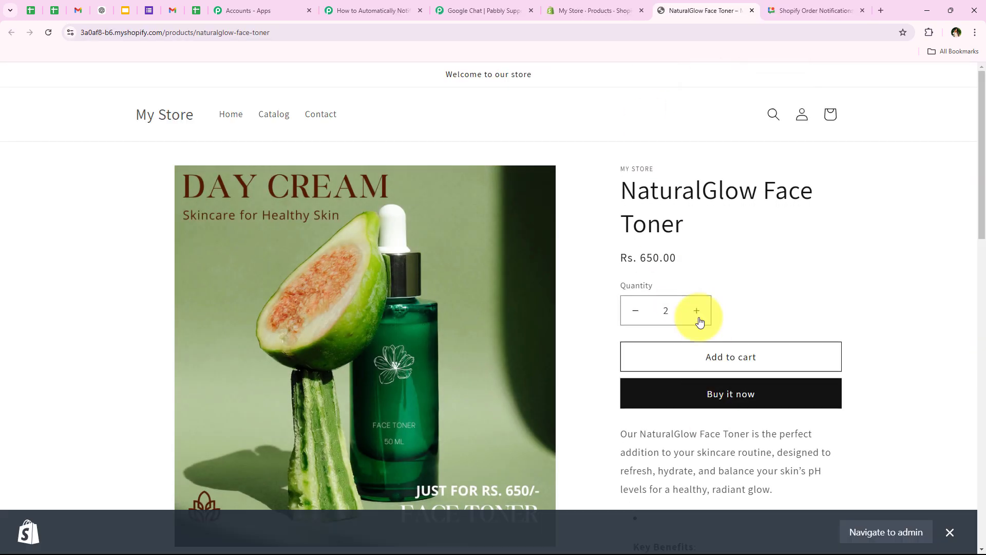
{"action": "left_click", "coordinate": [697, 312]}
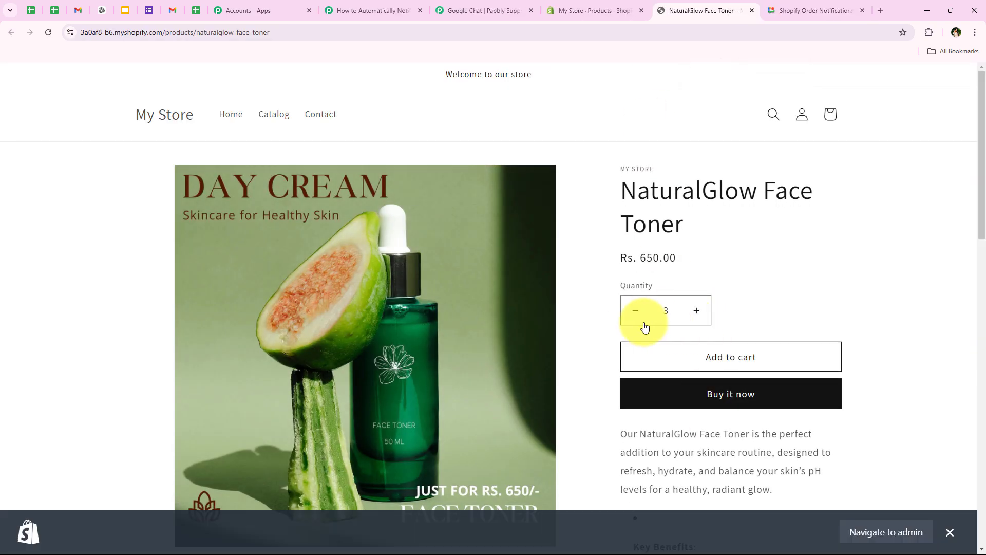
{"action": "left_click", "coordinate": [708, 396]}
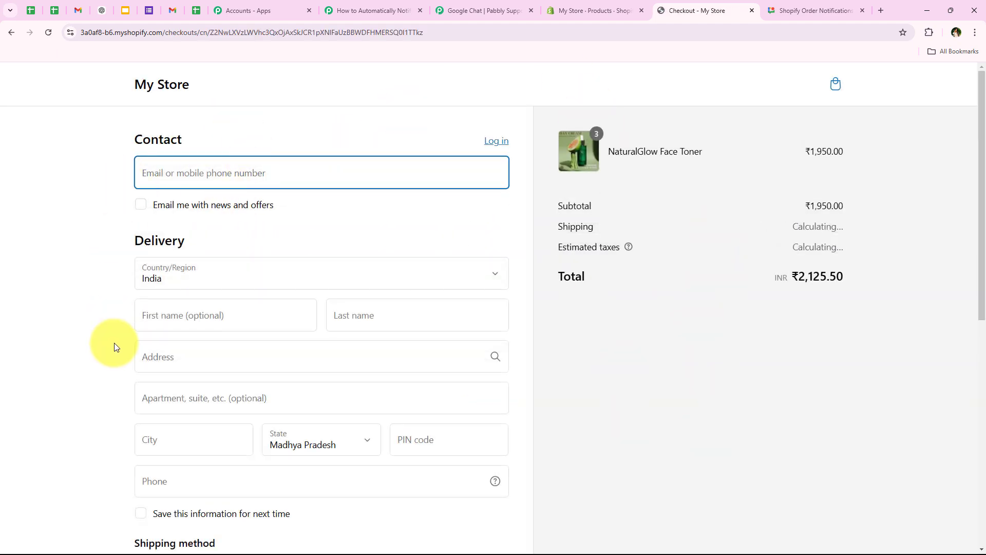
Step: Fill the checkout contact and delivery details from a saved test customer profile, and correct the postal code and phone number
{"action": "left_click", "coordinate": [175, 167]}
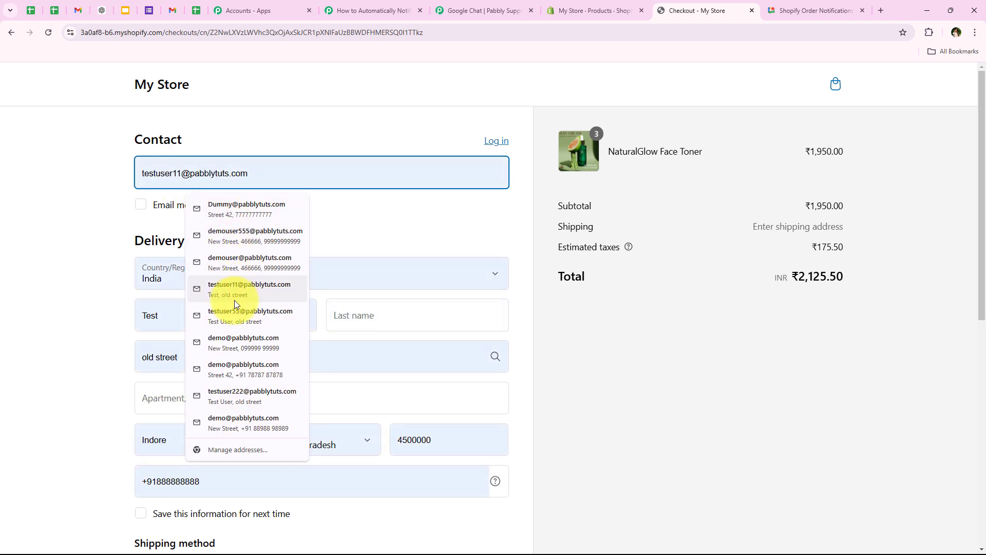
{"action": "left_click", "coordinate": [216, 315]}
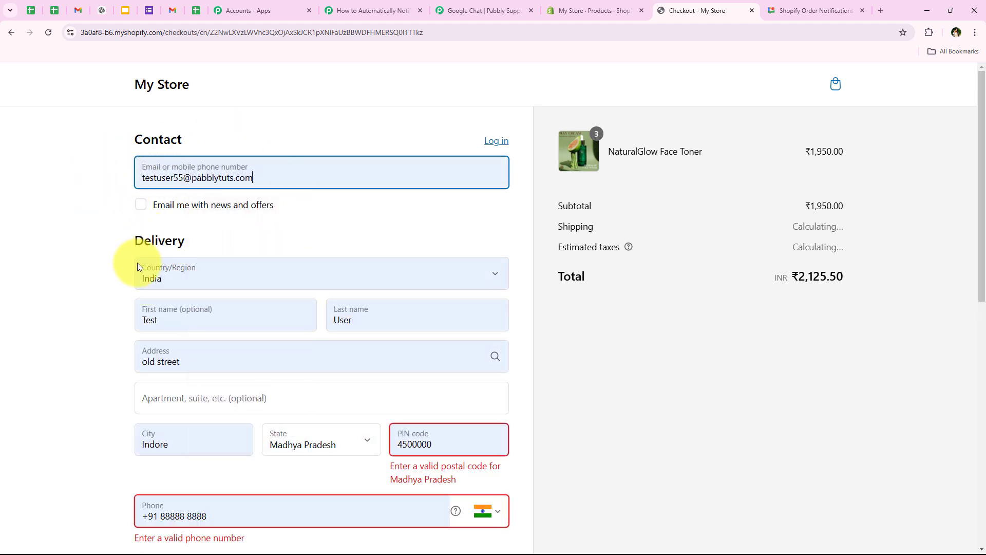
{"action": "scroll", "coordinate": [148, 276], "scroll_direction": "down", "scroll_amount": 1}
{"action": "scroll", "coordinate": [359, 360], "scroll_direction": "down", "scroll_amount": 1}
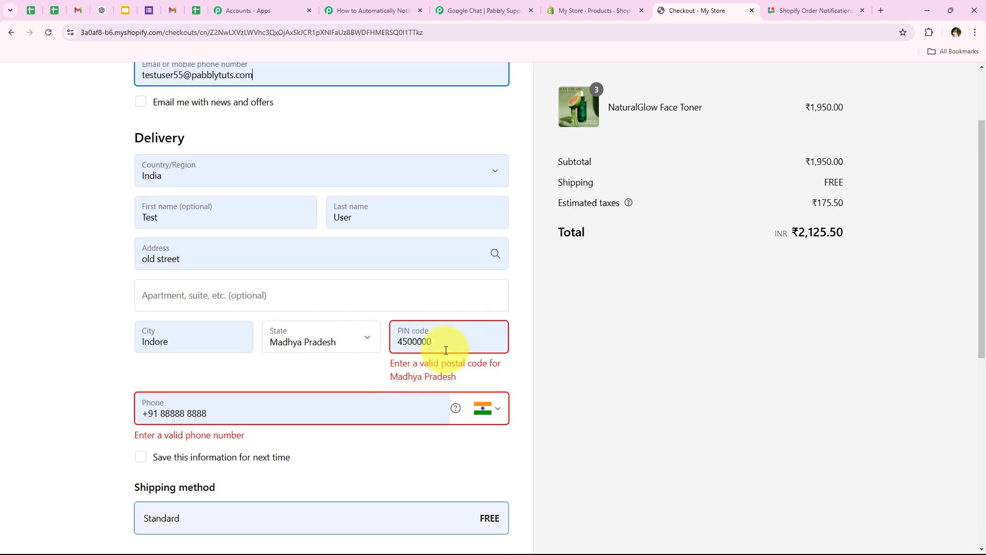
{"action": "left_click", "coordinate": [440, 350]}
{"action": "key", "text": "BackSpace"}
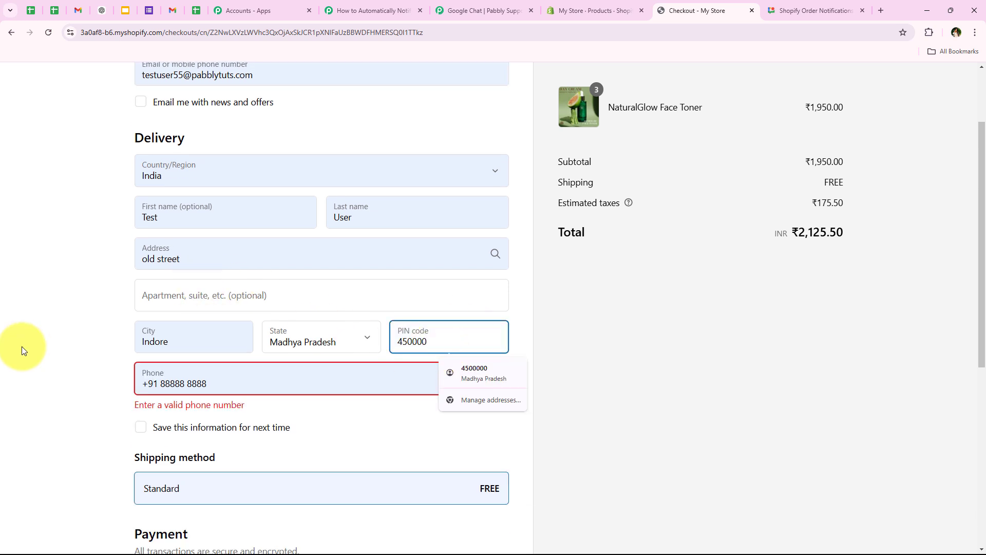
{"action": "left_click", "coordinate": [215, 380]}
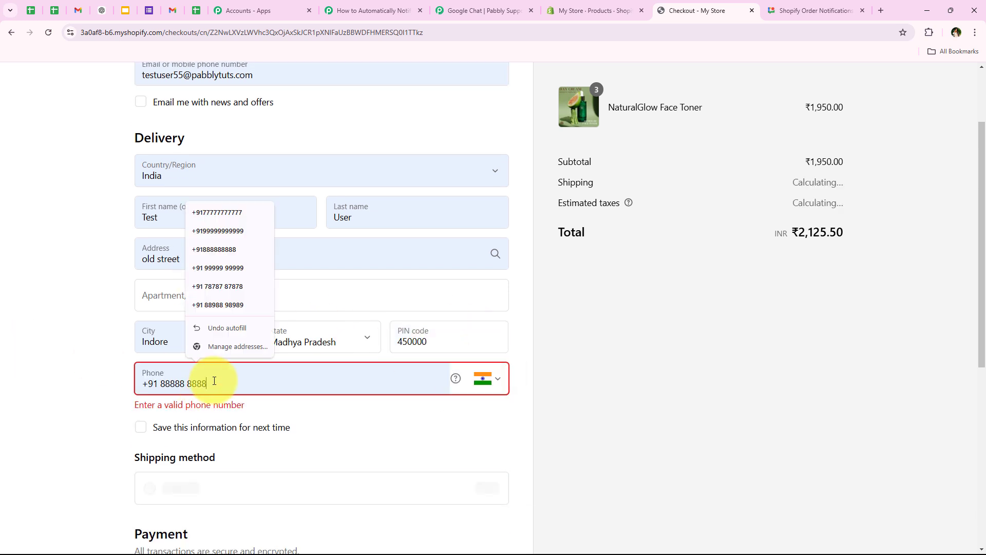
{"action": "type", "text": "7"}
Step: Fill the payment details from the saved Visa card and shorten the card number to its last digit for the test payment
{"action": "scroll", "coordinate": [71, 435], "scroll_direction": "down", "scroll_amount": 5}
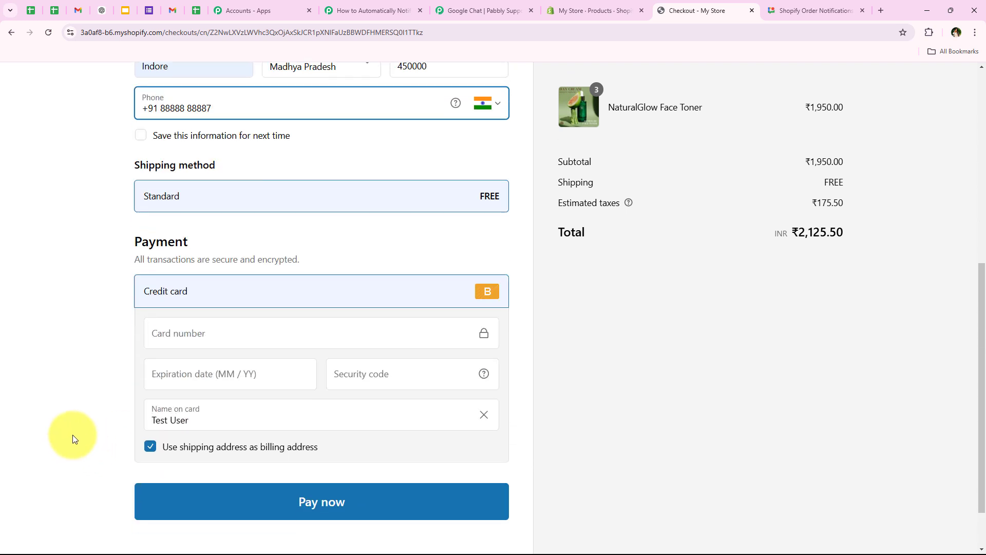
{"action": "scroll", "coordinate": [72, 435], "scroll_direction": "down", "scroll_amount": 1}
{"action": "left_click", "coordinate": [220, 269]}
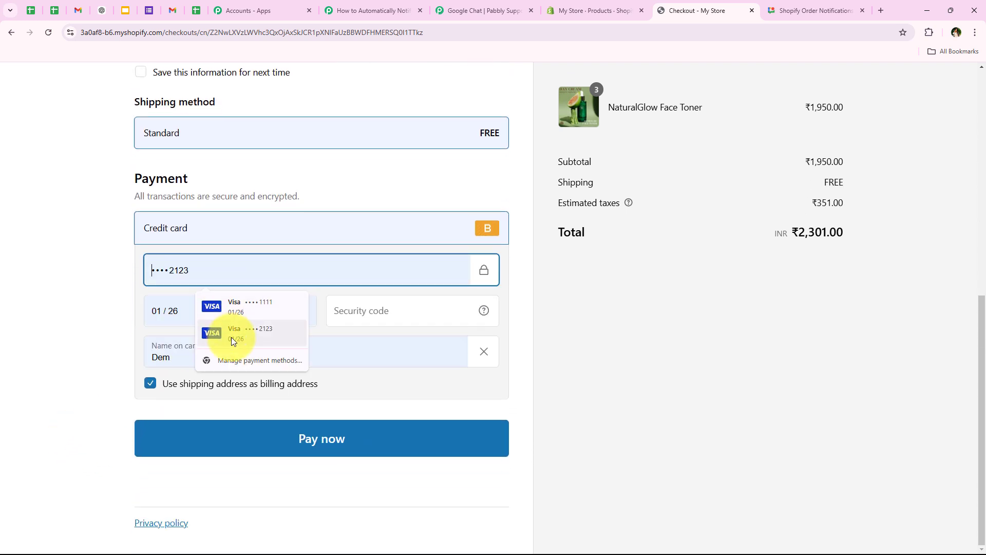
{"action": "left_click", "coordinate": [229, 316]}
{"action": "left_click_drag", "start_coordinate": [227, 275], "coordinate": [16, 279]}
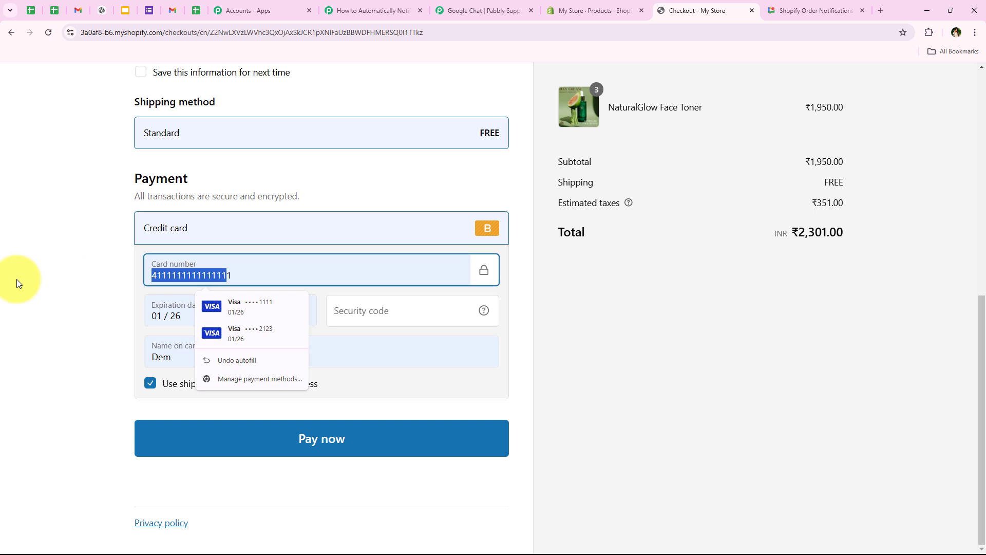
{"action": "key", "text": "BackSpace"}
Step: Enter the card's security code and pay for the NaturalGlow Face Toner order
{"action": "left_click", "coordinate": [376, 314]}
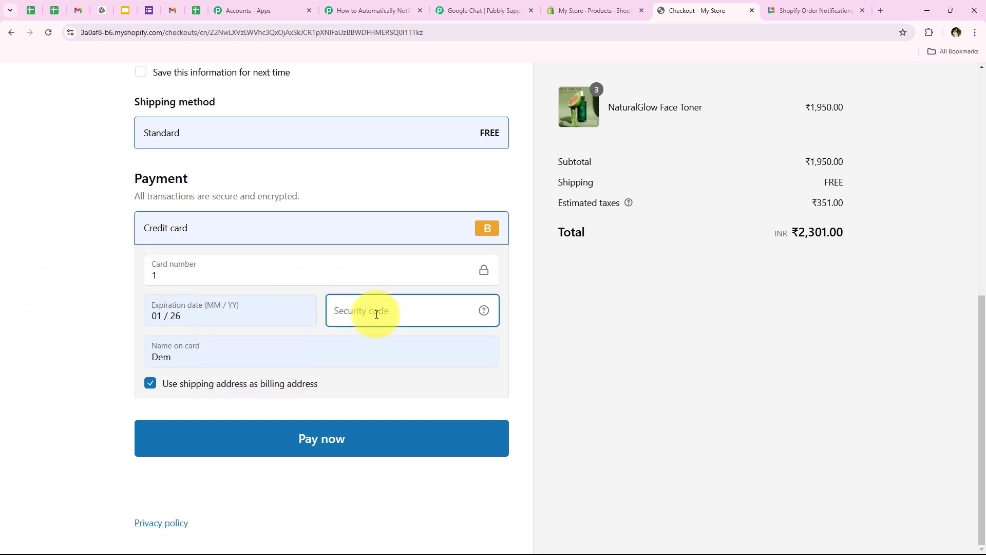
{"action": "type", "text": "222"}
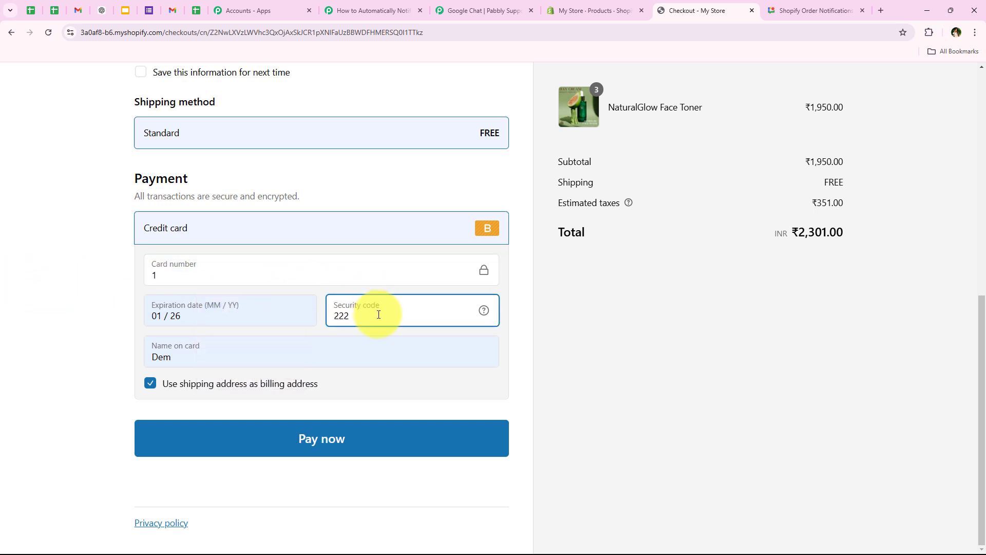
{"action": "left_click", "coordinate": [344, 443]}
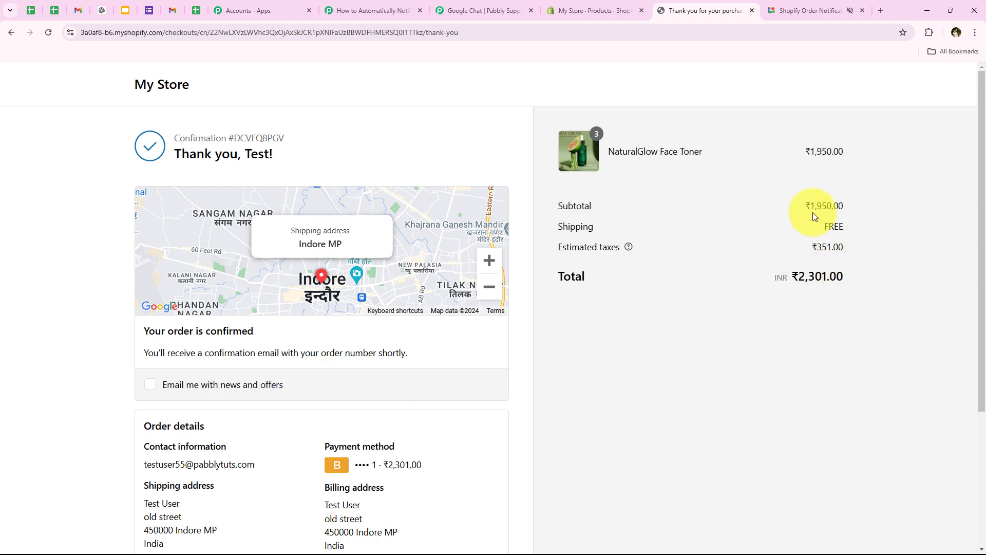
{"action": "scroll", "coordinate": [257, 433], "scroll_direction": "down", "scroll_amount": 3}
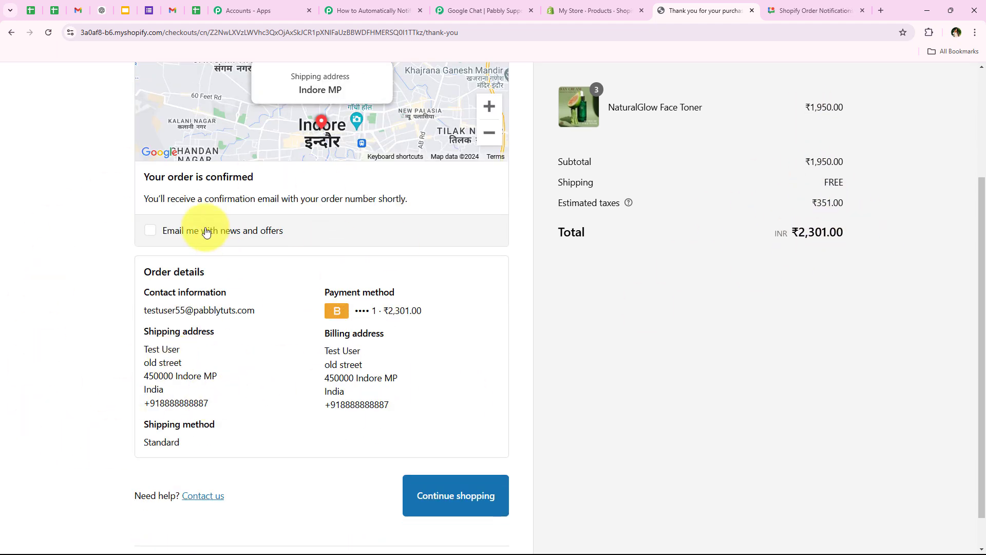
{"action": "scroll", "coordinate": [49, 396], "scroll_direction": "up", "scroll_amount": 3}
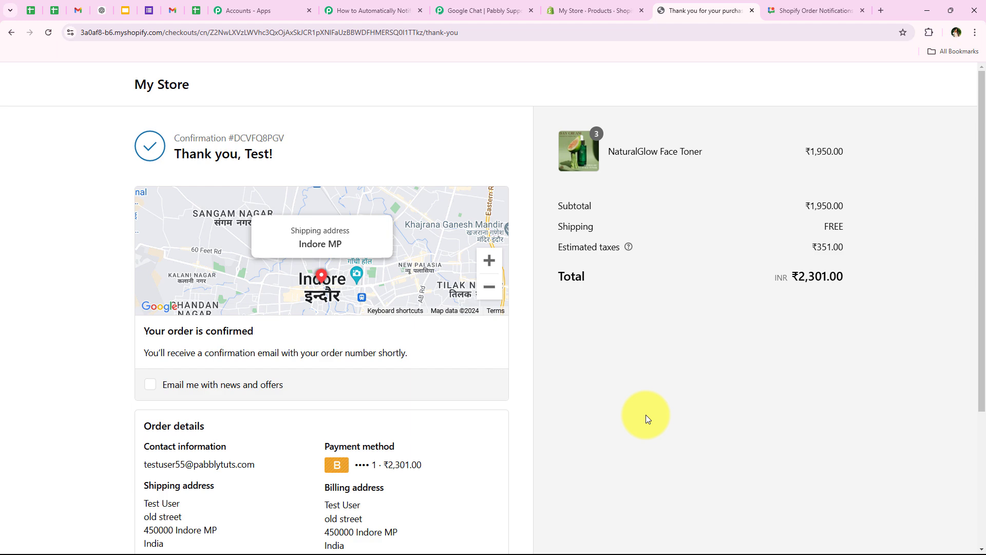
Step: Switch to Google Chat and check the newest order alert's order number, purchased item, quantity, order total and customer phone
{"action": "left_click", "coordinate": [786, 7]}
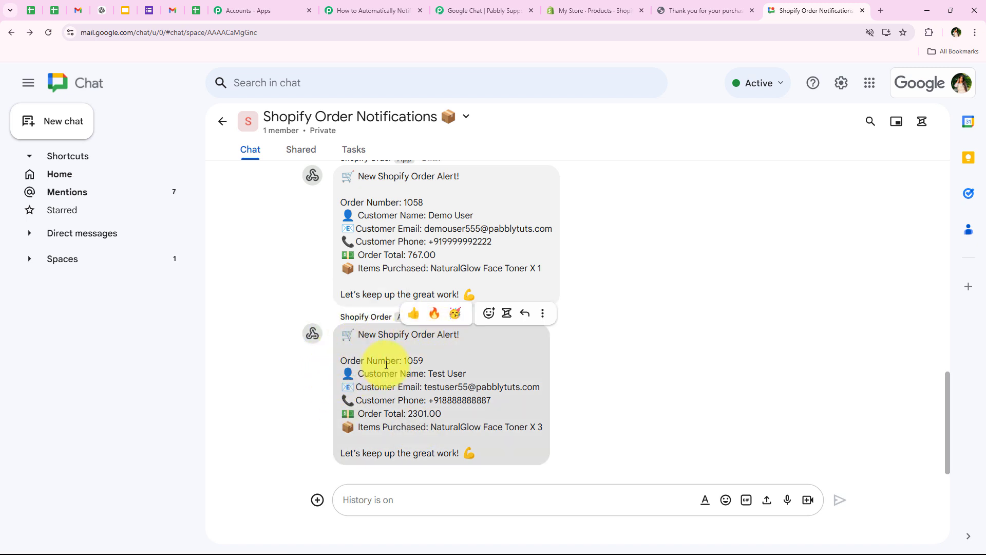
{"action": "double_click", "coordinate": [413, 362]}
{"action": "left_click", "coordinate": [414, 373]}
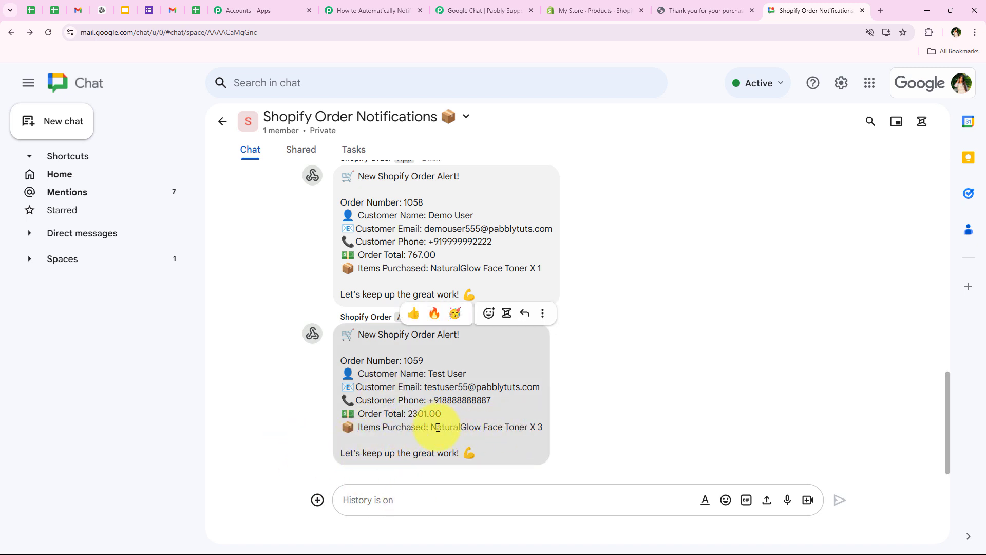
{"action": "left_click_drag", "start_coordinate": [431, 427], "coordinate": [526, 427]}
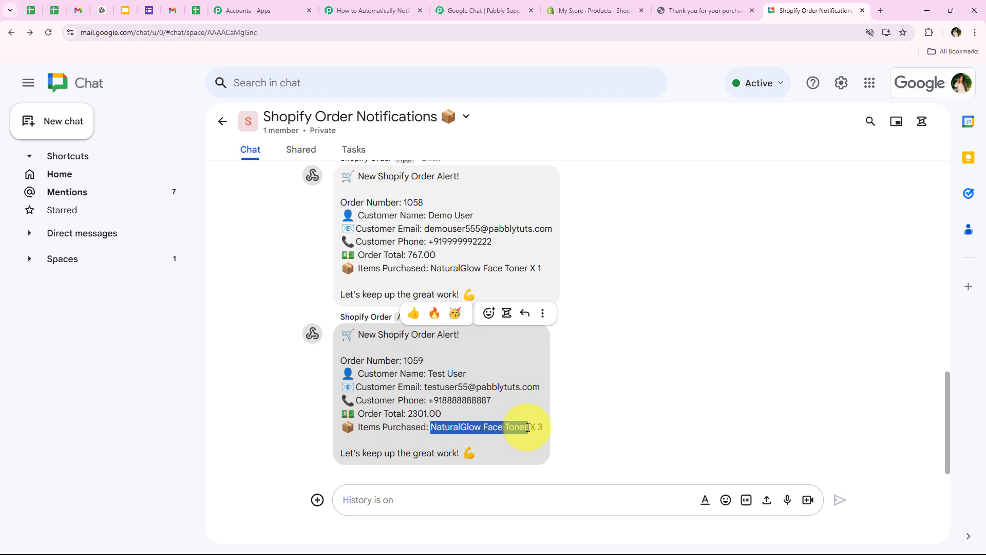
{"action": "double_click", "coordinate": [540, 427]}
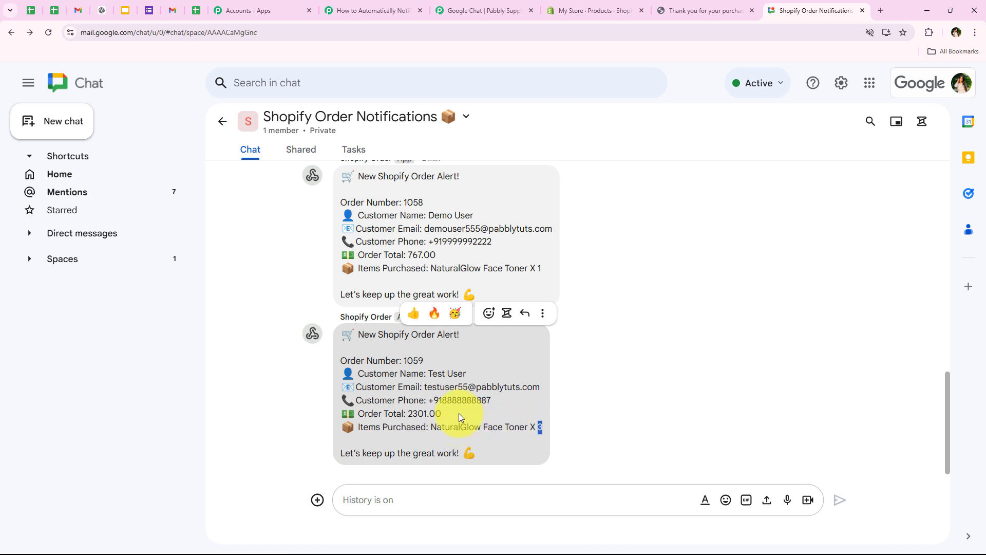
{"action": "left_click_drag", "start_coordinate": [456, 414], "coordinate": [408, 413]}
{"action": "left_click_drag", "start_coordinate": [503, 401], "coordinate": [398, 401]}
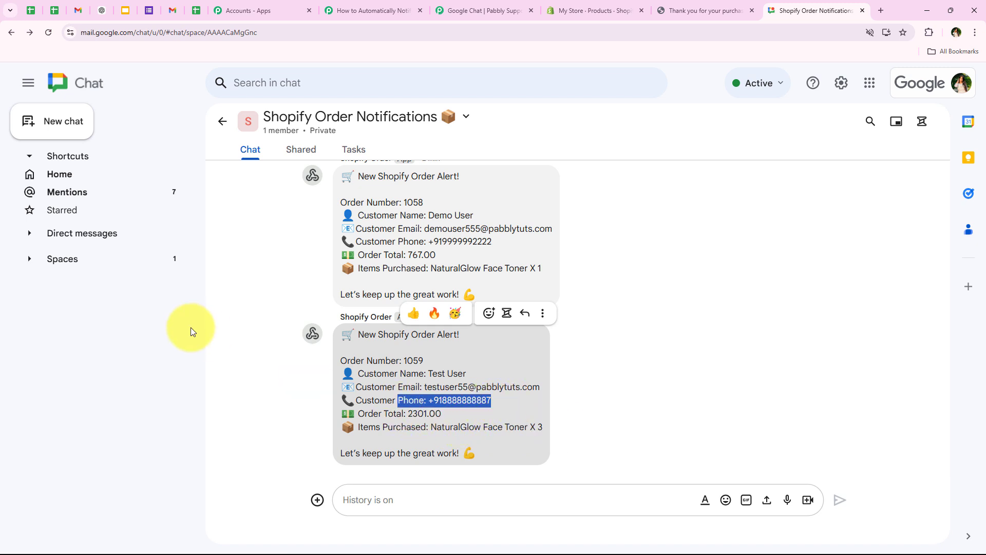
{"action": "left_click", "coordinate": [251, 351]}
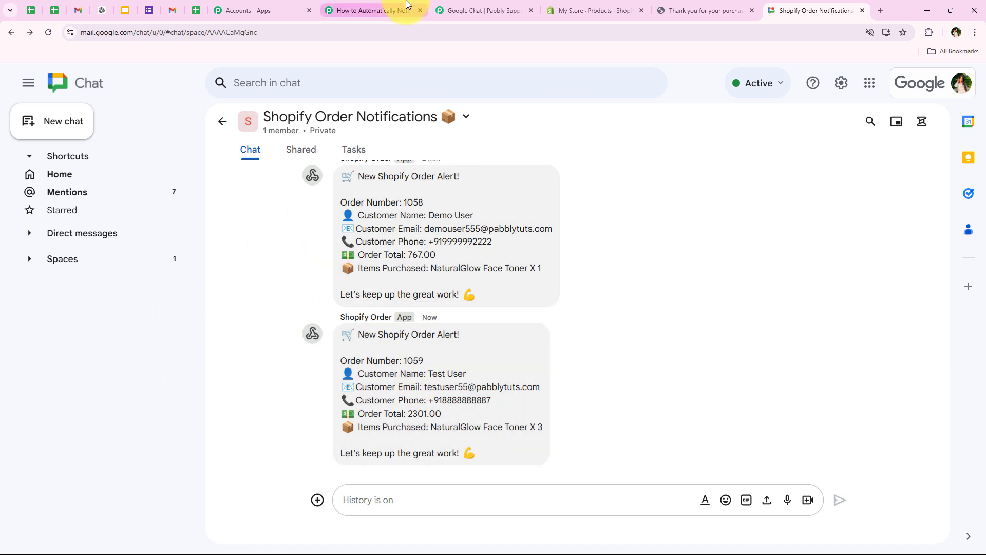
Step: Switch to Pabbly Connect and review the workflow's Shopify trigger and Google Chat action, comparing them with the alerts in Google Chat
{"action": "left_click", "coordinate": [334, 10]}
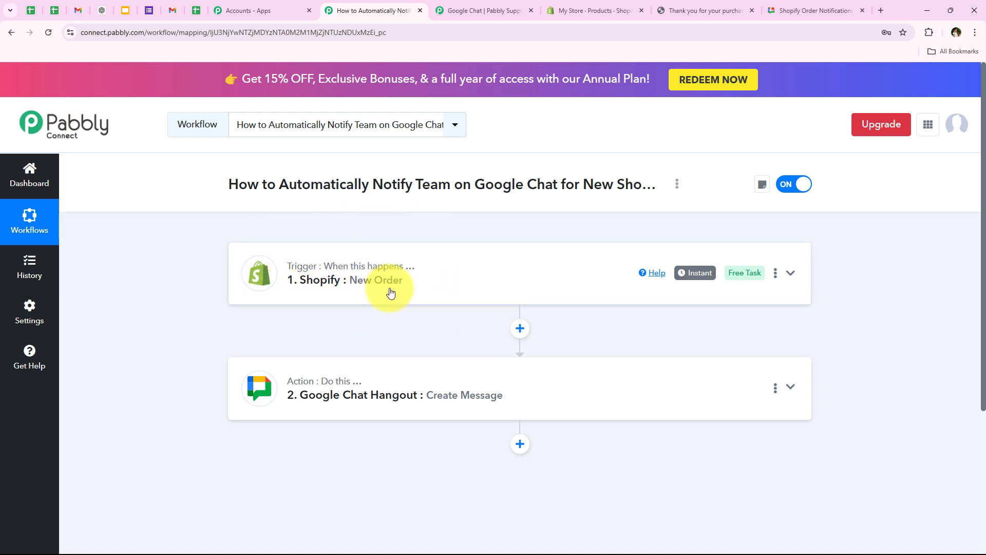
{"action": "scroll", "coordinate": [400, 410], "scroll_direction": "down", "scroll_amount": 3}
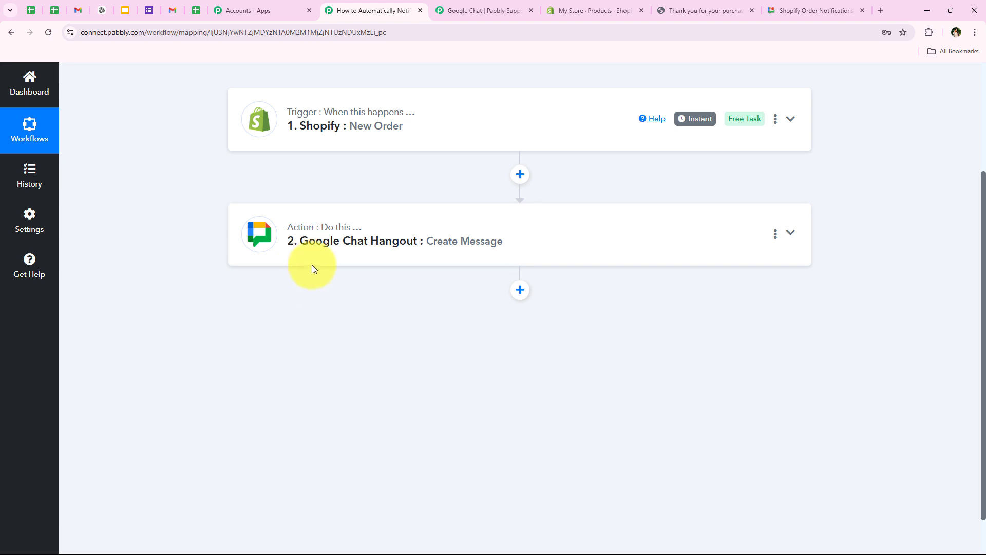
{"action": "scroll", "coordinate": [288, 347], "scroll_direction": "up", "scroll_amount": 3}
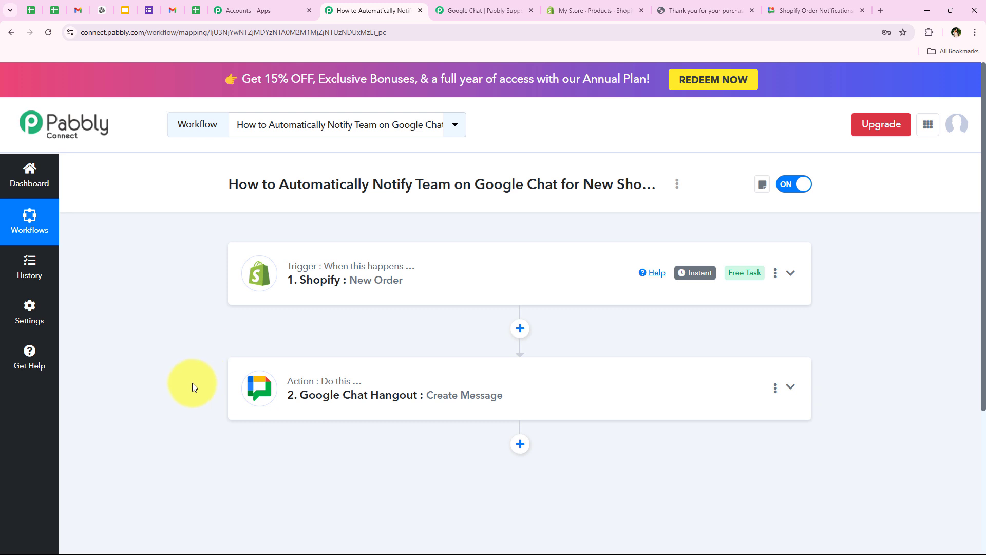
{"action": "left_click", "coordinate": [799, 11]}
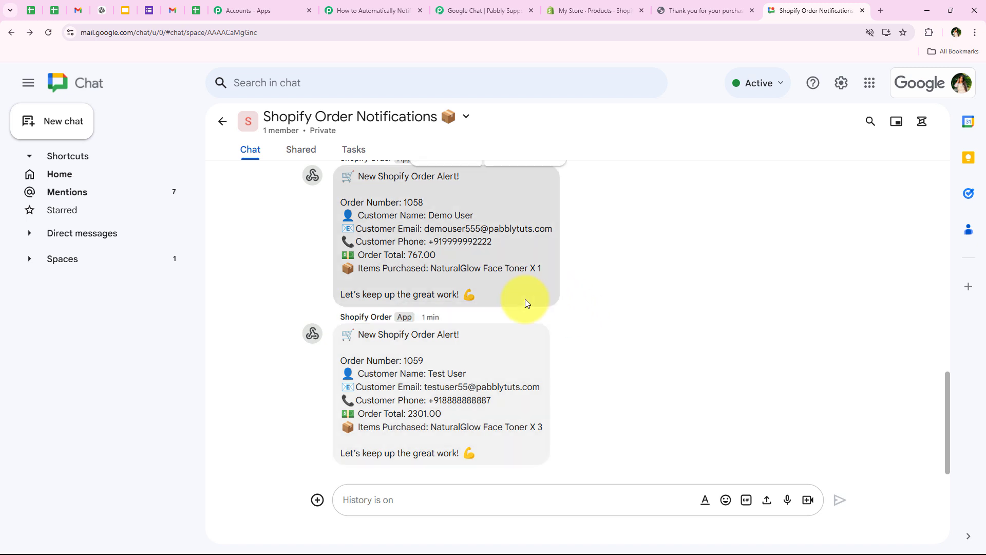
{"action": "left_click", "coordinate": [337, 8]}
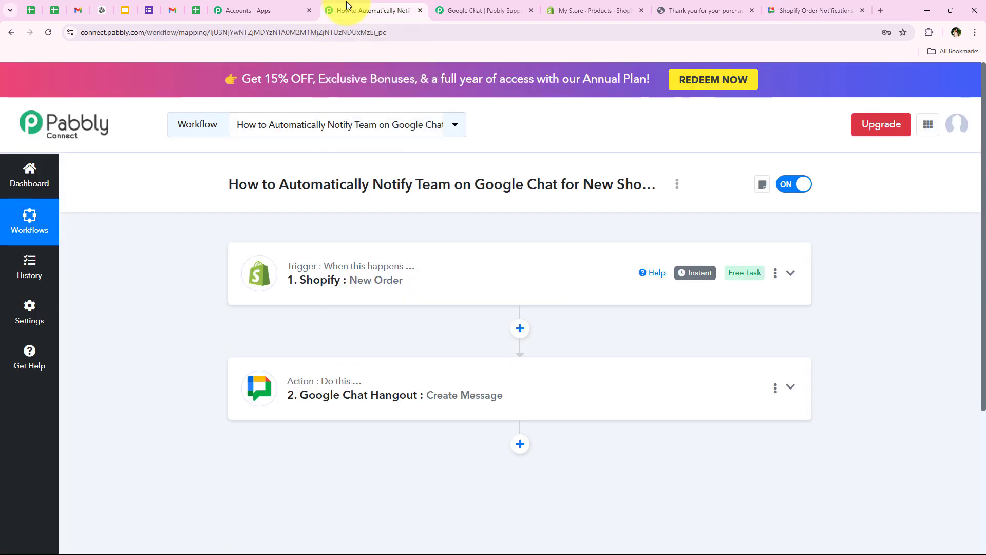